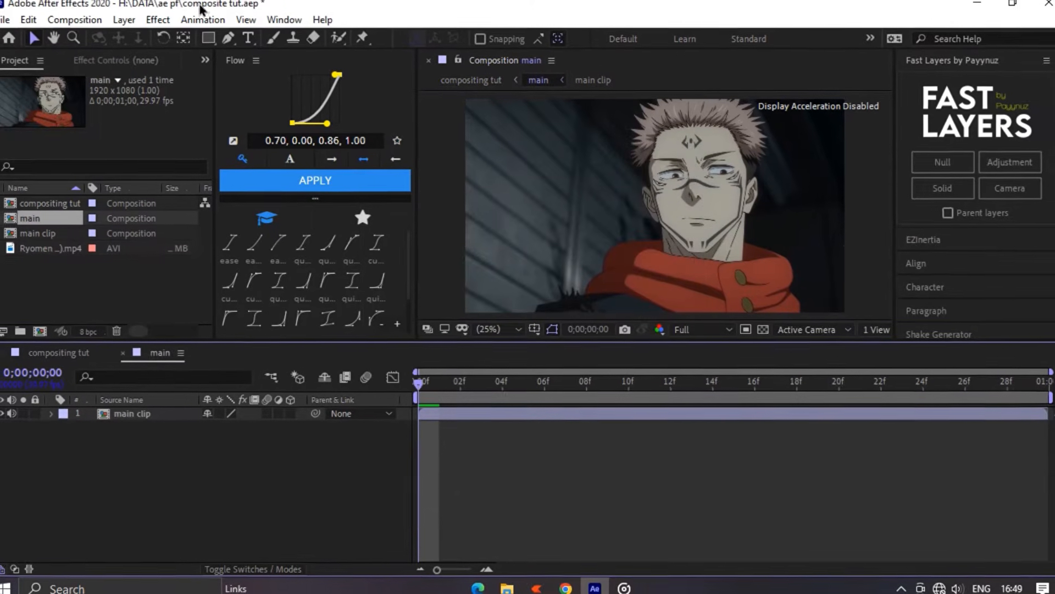
- Open the main clip layer for rotoscoping and mark the character's scarf and face as foreground with the Roto Brush
{"action": "left_click", "coordinate": [338, 39]}
{"action": "double_click", "coordinate": [570, 414]}
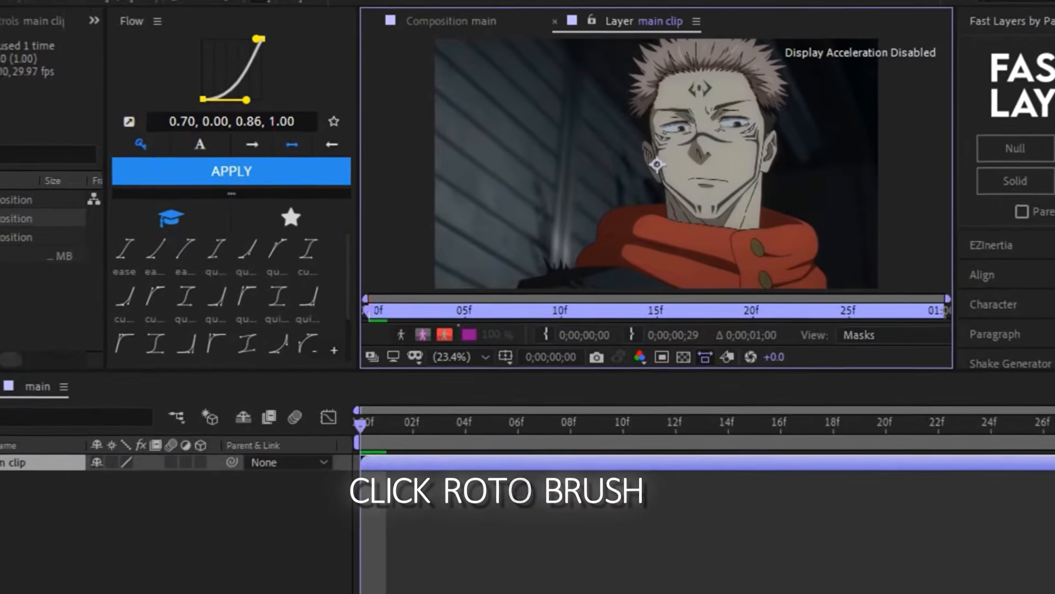
{"action": "scroll", "coordinate": [675, 242], "scroll_direction": "down", "scroll_amount": 1}
{"action": "scroll", "coordinate": [675, 242], "scroll_direction": "up", "scroll_amount": 1}
{"action": "left_click_drag", "start_coordinate": [675, 244], "coordinate": [680, 188]}
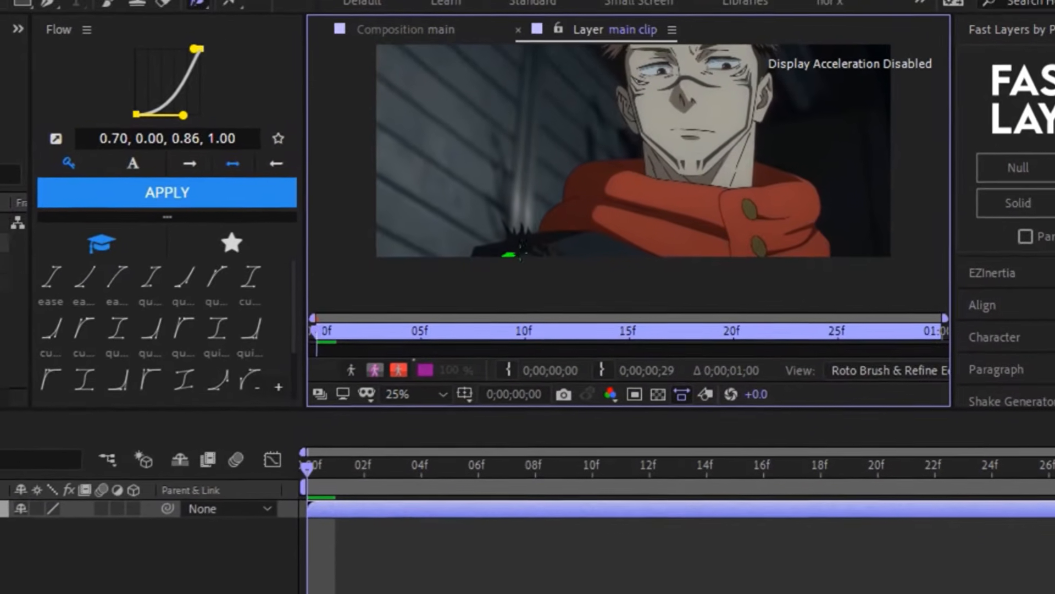
{"action": "mouse_move", "coordinate": [527, 250]}
{"action": "left_mouse_down"}
{"action": "mouse_move", "coordinate": [555, 250]}
{"action": "mouse_move", "coordinate": [552, 224]}
{"action": "mouse_move", "coordinate": [626, 198]}
{"action": "left_mouse_up"}
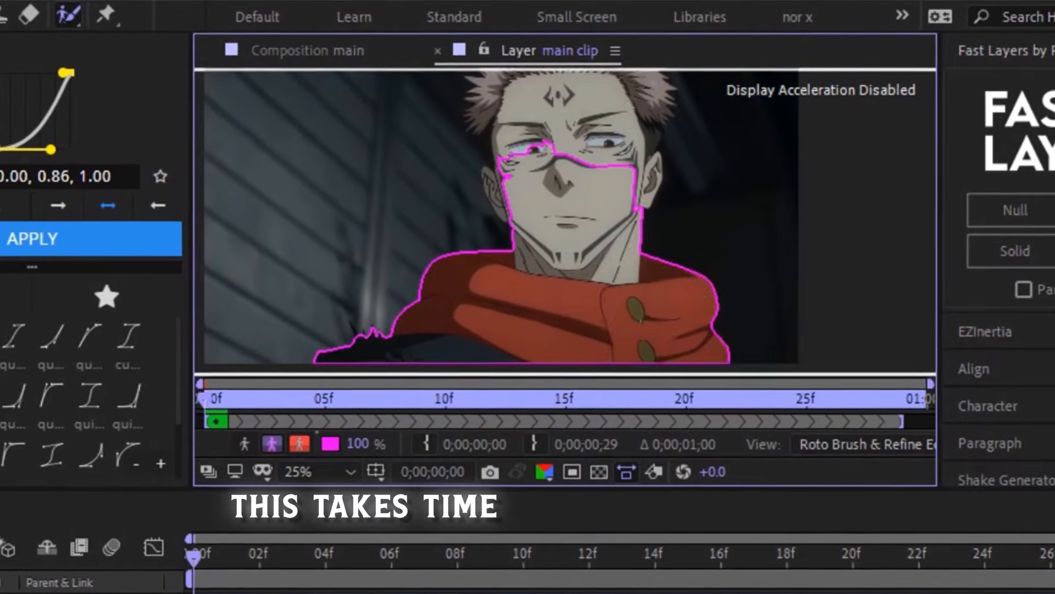
{"action": "left_click_drag", "start_coordinate": [549, 192], "coordinate": [539, 308]}
- Extend the Roto Brush selection over the hair beside the face and the ear on the shadowed side of the head
{"action": "scroll", "coordinate": [554, 209], "scroll_direction": "up", "scroll_amount": 2}
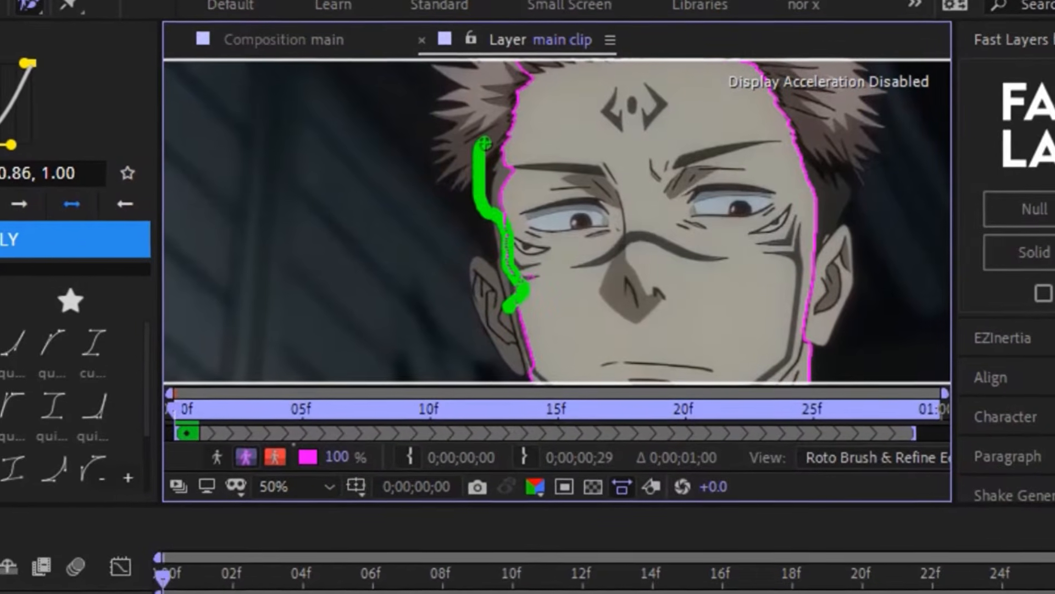
{"action": "scroll", "coordinate": [537, 160], "scroll_direction": "up", "scroll_amount": 2}
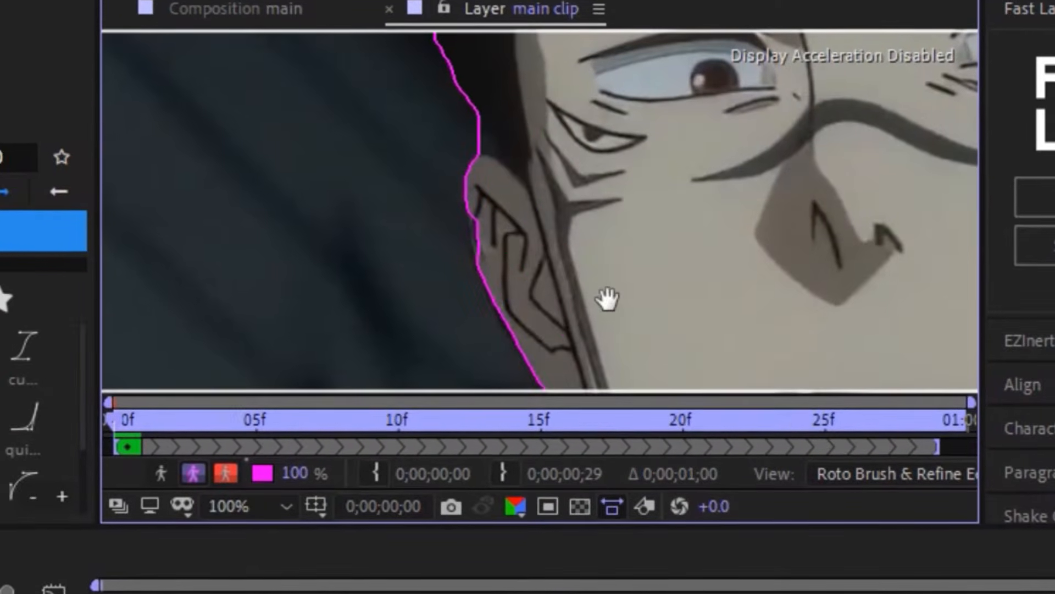
{"action": "left_click_drag", "start_coordinate": [608, 298], "coordinate": [643, 35]}
{"action": "left_click_drag", "start_coordinate": [885, 204], "coordinate": [429, 204]}
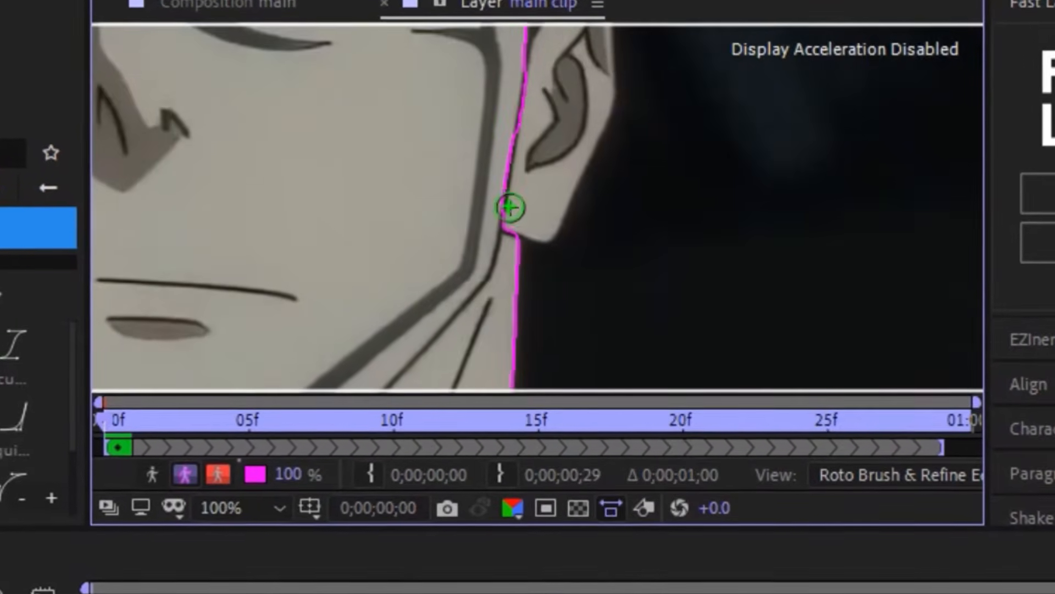
- Add the character's other ear to the Roto Brush selection and check the outline around the hair
{"action": "left_click_drag", "start_coordinate": [510, 208], "coordinate": [546, 105]}
{"action": "left_click_drag", "start_coordinate": [506, 175], "coordinate": [488, 283]}
{"action": "mouse_move", "coordinate": [504, 79]}
{"action": "left_mouse_down"}
{"action": "mouse_move", "coordinate": [504, 252]}
{"action": "mouse_move", "coordinate": [532, 159]}
{"action": "left_mouse_up"}
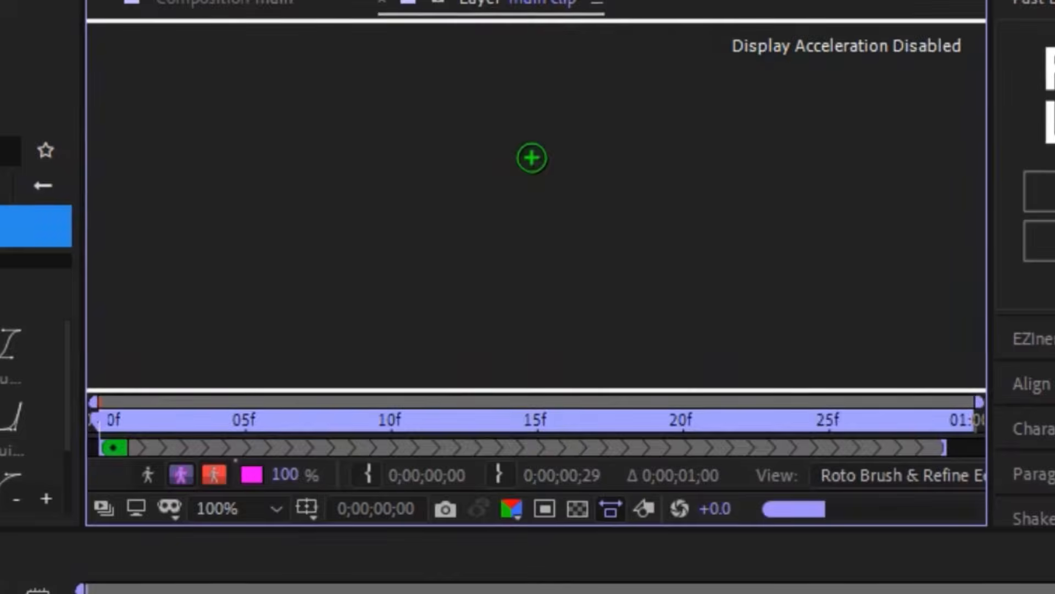
{"action": "left_click_drag", "start_coordinate": [561, 243], "coordinate": [550, 154]}
{"action": "left_click_drag", "start_coordinate": [471, 167], "coordinate": [665, 379]}
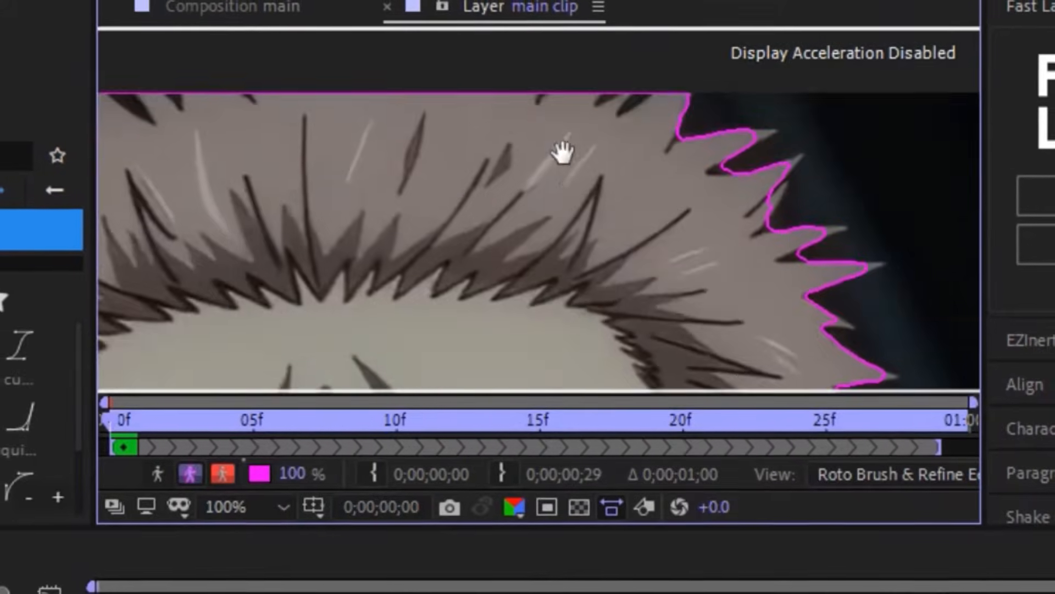
{"action": "left_click_drag", "start_coordinate": [562, 153], "coordinate": [611, 115]}
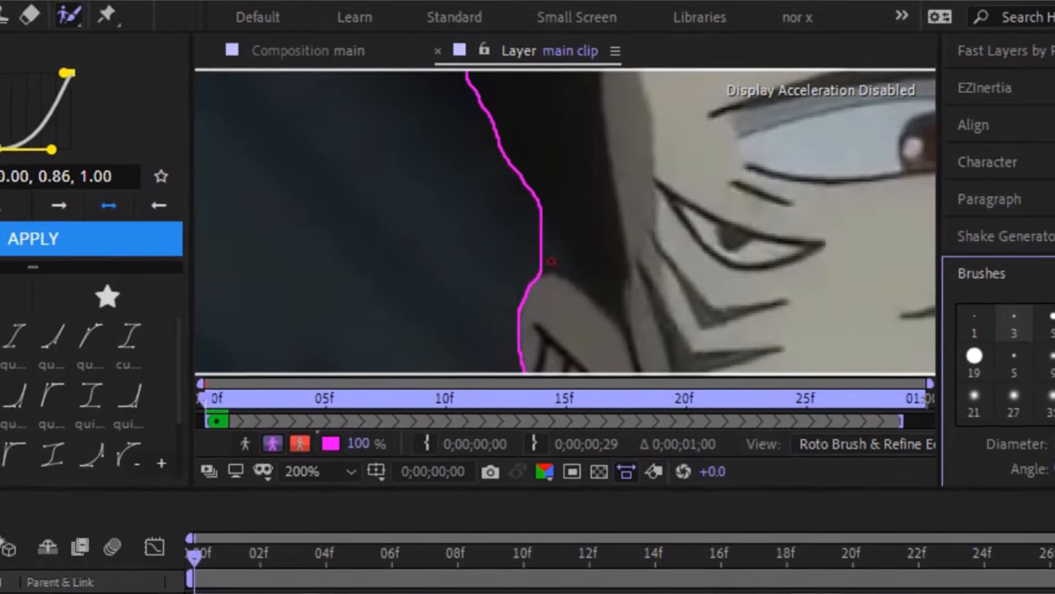
- Paint the first side of the spiky hair outline with the Refine Edge tool using a 19 px brush
{"action": "scroll", "coordinate": [520, 257], "scroll_direction": "down", "scroll_amount": 3}
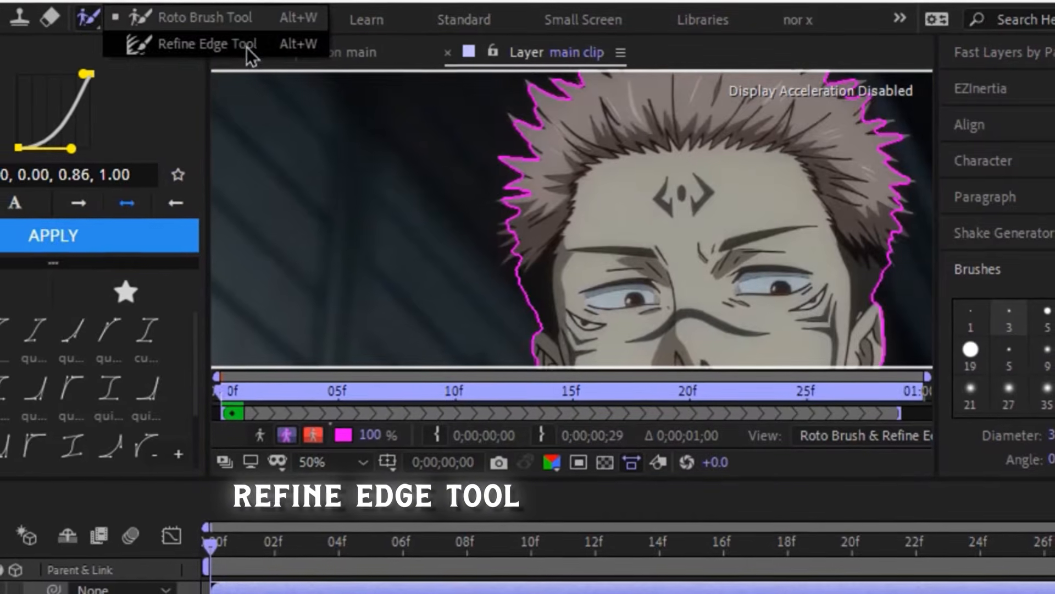
{"action": "scroll", "coordinate": [699, 234], "scroll_direction": "up", "scroll_amount": 2}
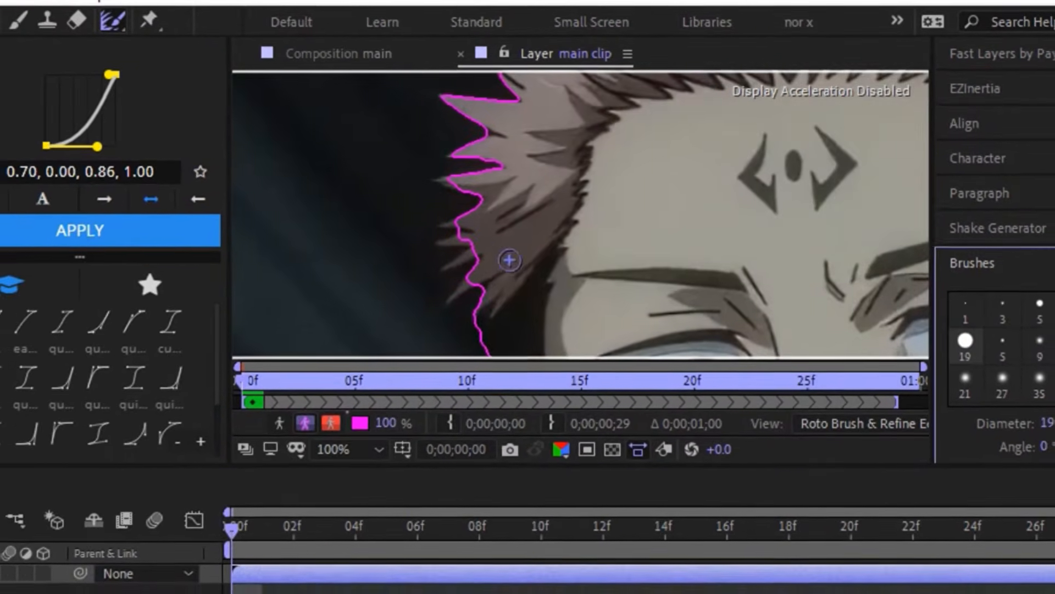
{"action": "scroll", "coordinate": [509, 260], "scroll_direction": "up", "scroll_amount": 1}
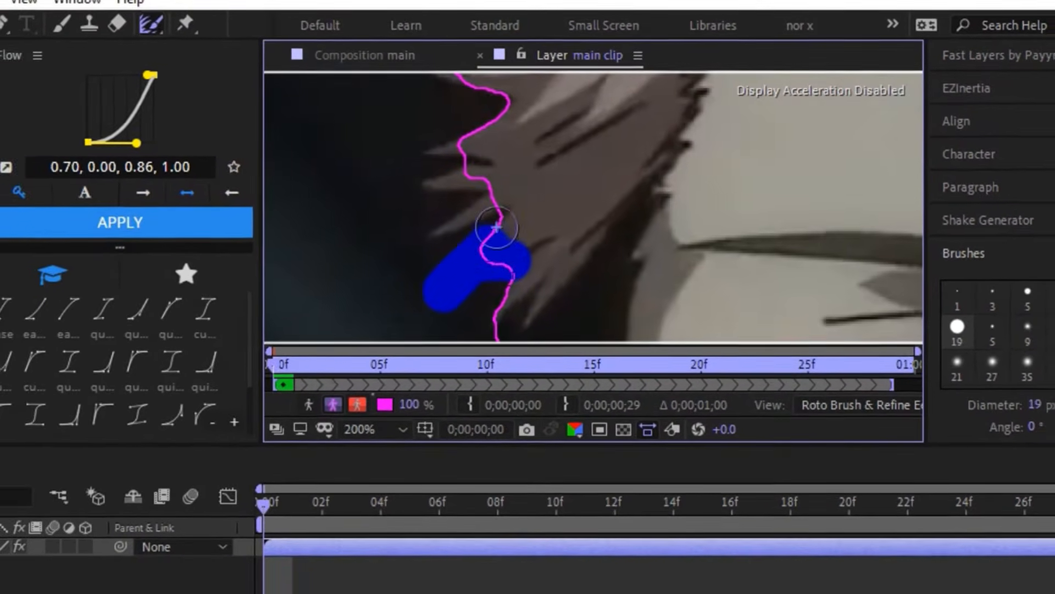
{"action": "mouse_move", "coordinate": [466, 186]}
{"action": "left_mouse_down"}
{"action": "mouse_move", "coordinate": [507, 163]}
{"action": "mouse_move", "coordinate": [447, 145]}
{"action": "mouse_move", "coordinate": [512, 131]}
{"action": "mouse_move", "coordinate": [528, 112]}
{"action": "left_mouse_up"}
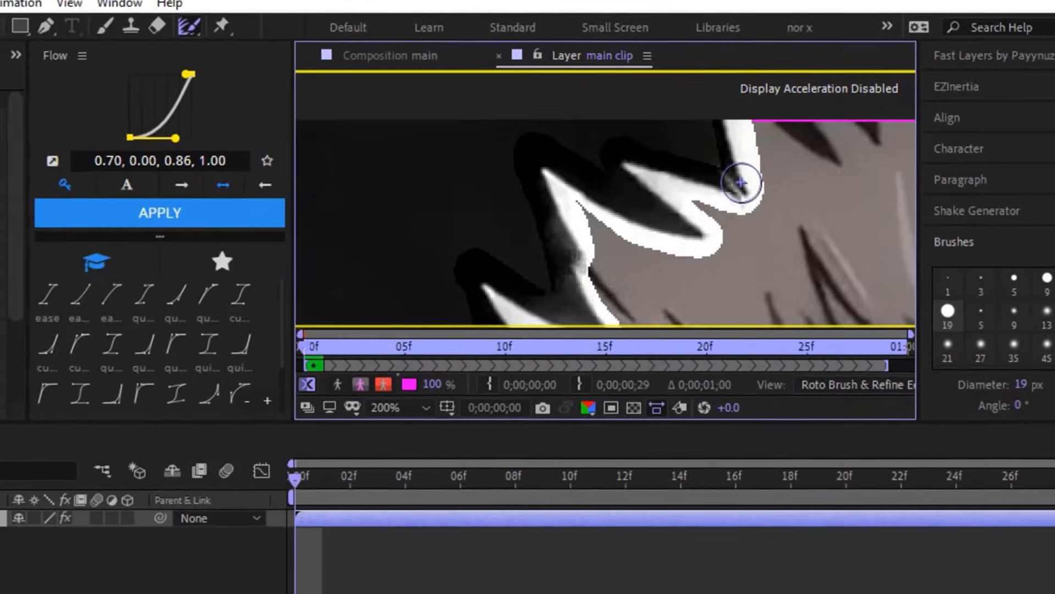
- Refine the edge of the lower hair spikes above the ear on the opposite side of the head
{"action": "scroll", "coordinate": [744, 176], "scroll_direction": "down", "scroll_amount": 2}
{"action": "left_click_drag", "start_coordinate": [746, 179], "coordinate": [634, 161]}
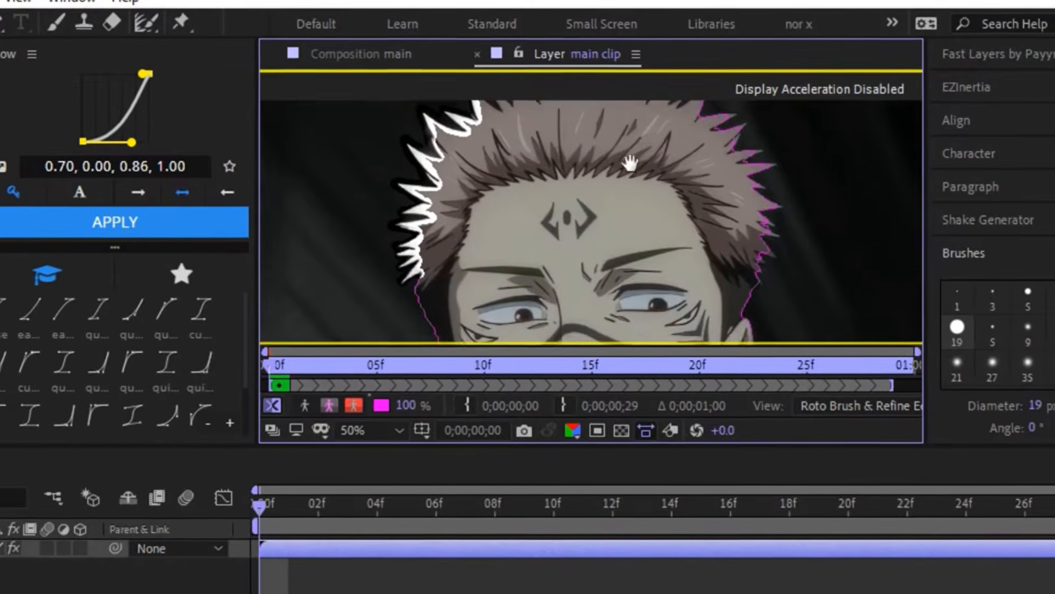
{"action": "scroll", "coordinate": [613, 199], "scroll_direction": "up", "scroll_amount": 1}
{"action": "left_click_drag", "start_coordinate": [520, 308], "coordinate": [668, 249]}
{"action": "scroll", "coordinate": [667, 249], "scroll_direction": "up", "scroll_amount": 1}
{"action": "left_click_drag", "start_coordinate": [642, 308], "coordinate": [618, 245]}
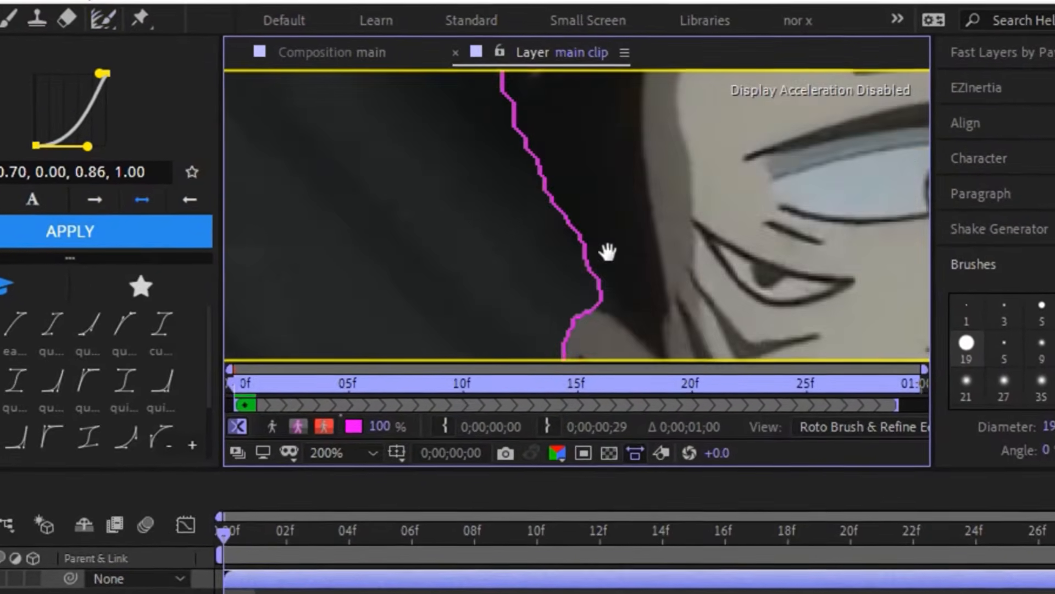
{"action": "scroll", "coordinate": [824, 292], "scroll_direction": "down", "scroll_amount": 1}
{"action": "left_click_drag", "start_coordinate": [727, 276], "coordinate": [286, 263]}
{"action": "scroll", "coordinate": [705, 257], "scroll_direction": "up", "scroll_amount": 1}
{"action": "left_click_drag", "start_coordinate": [731, 137], "coordinate": [571, 286]}
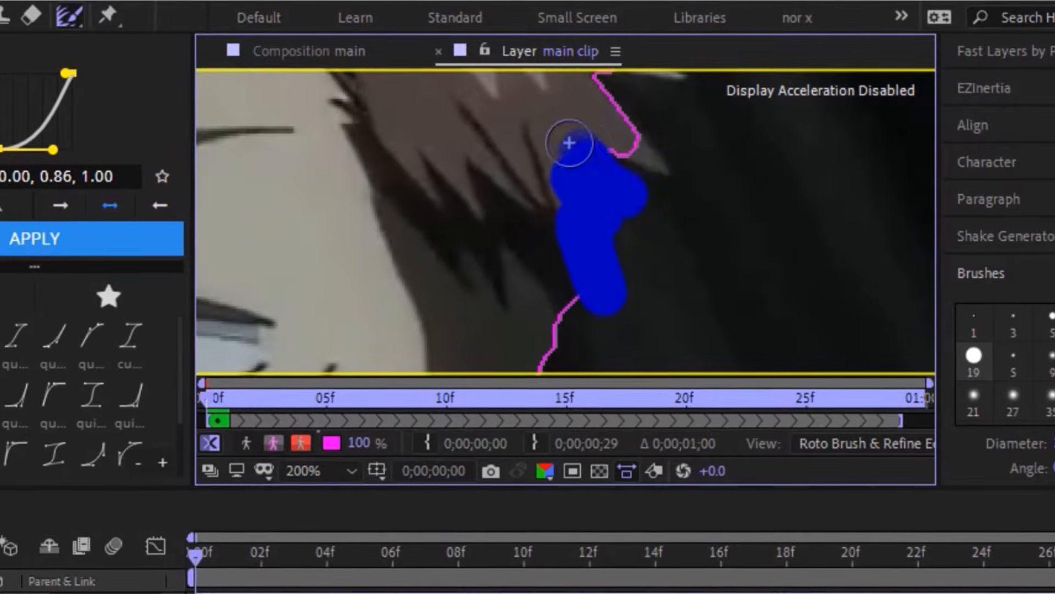
{"action": "left_click_drag", "start_coordinate": [654, 168], "coordinate": [655, 175]}
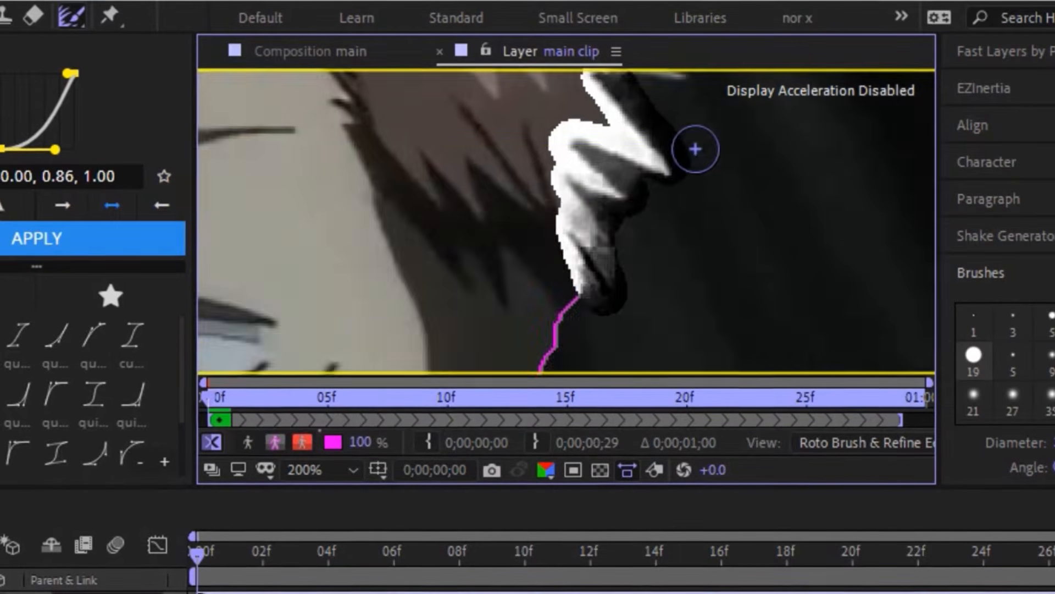
- Continue refining the upper hair spikes on that side of the head up to the top border of the frame
{"action": "left_click_drag", "start_coordinate": [651, 82], "coordinate": [613, 304]}
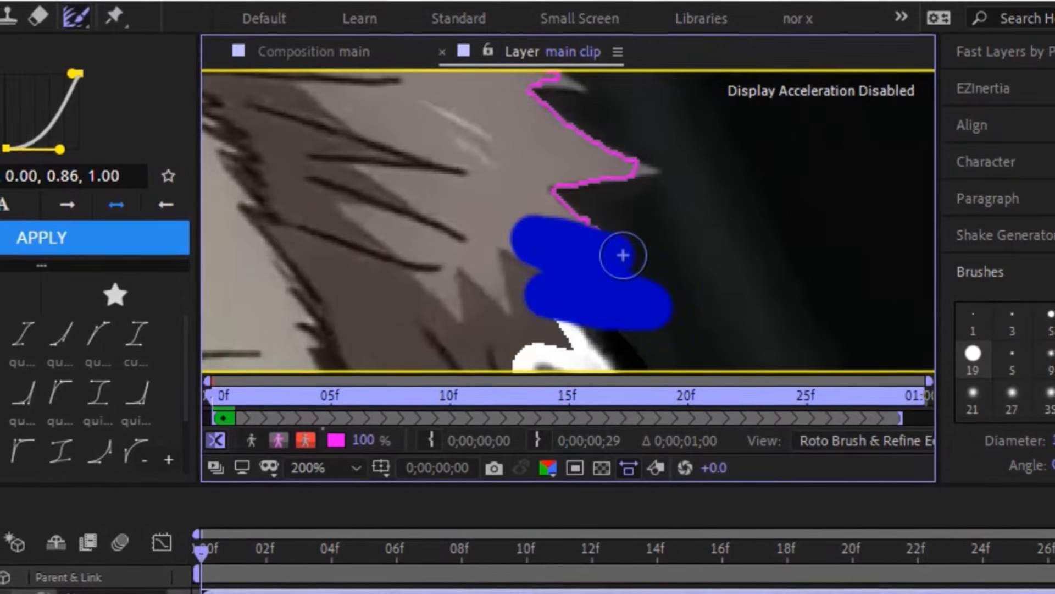
{"action": "left_click_drag", "start_coordinate": [534, 96], "coordinate": [534, 95]}
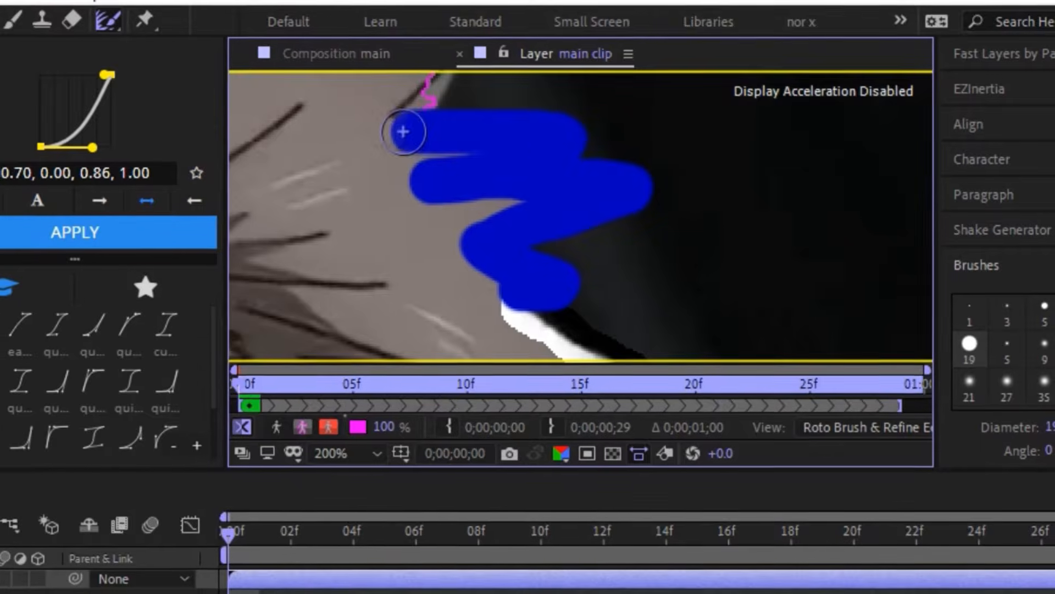
{"action": "left_click_drag", "start_coordinate": [403, 132], "coordinate": [404, 132]}
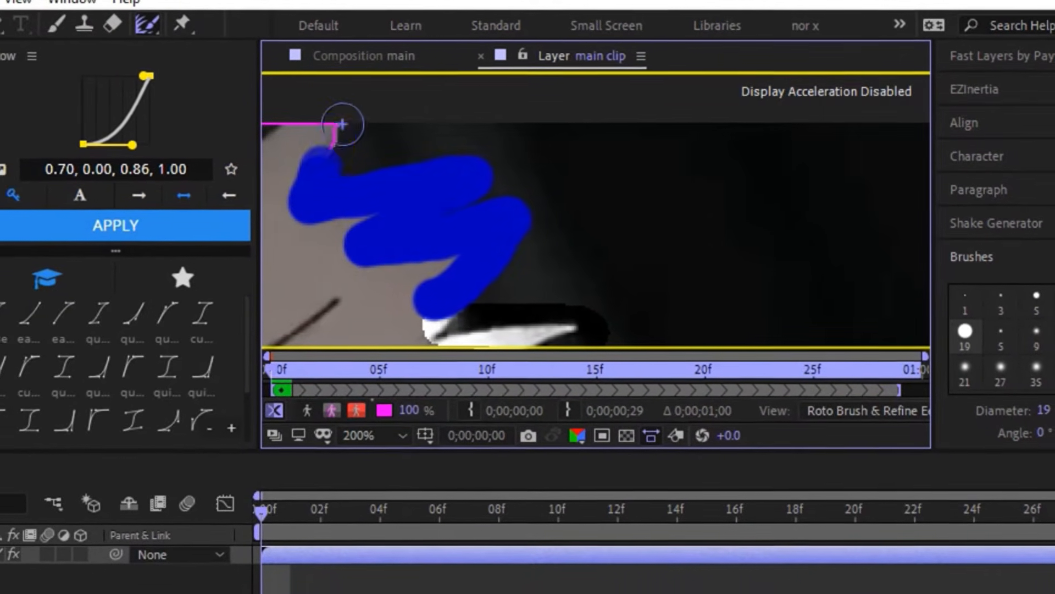
{"action": "left_click_drag", "start_coordinate": [342, 124], "coordinate": [342, 124]}
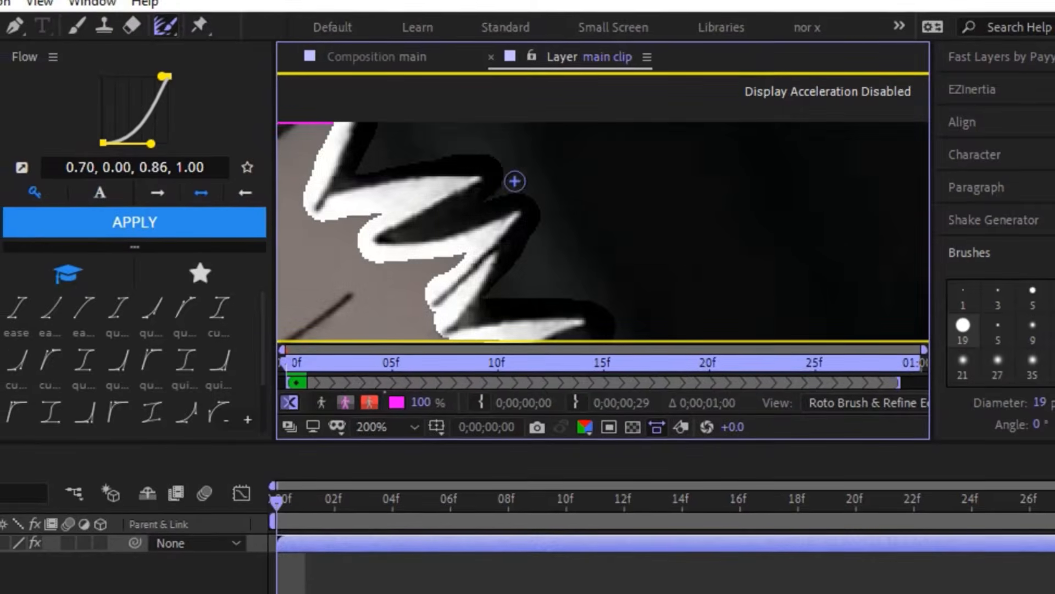
- Refine the remaining hair edge where the head meets the top border of the frame
{"action": "scroll", "coordinate": [511, 182], "scroll_direction": "down", "scroll_amount": 1}
{"action": "left_click_drag", "start_coordinate": [509, 182], "coordinate": [629, 187]}
{"action": "scroll", "coordinate": [474, 167], "scroll_direction": "up", "scroll_amount": 1}
{"action": "left_click_drag", "start_coordinate": [488, 164], "coordinate": [545, 330]}
{"action": "left_click_drag", "start_coordinate": [469, 252], "coordinate": [613, 264]}
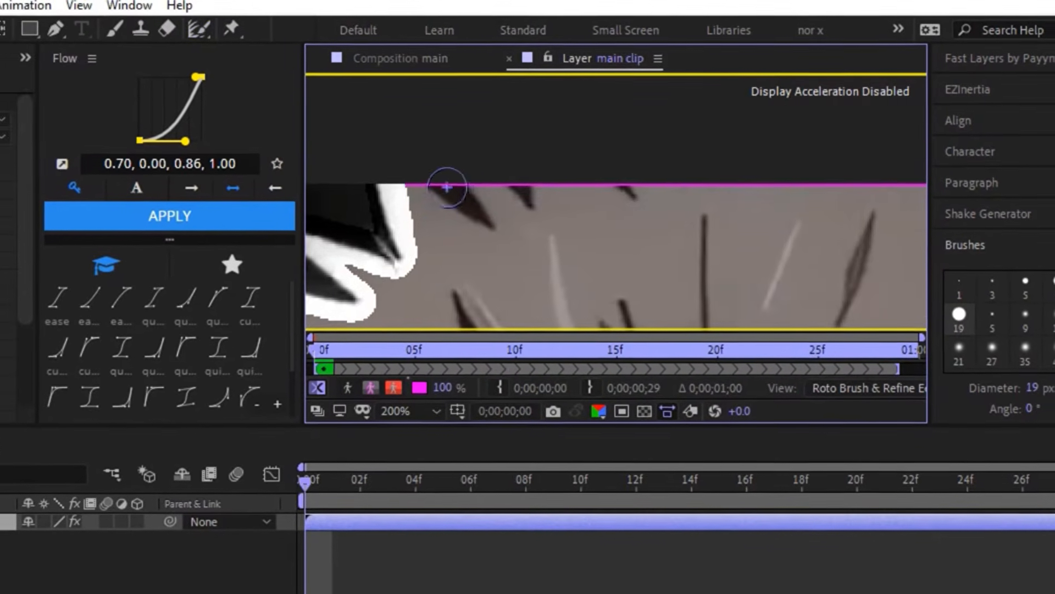
{"action": "left_click_drag", "start_coordinate": [479, 215], "coordinate": [482, 214]}
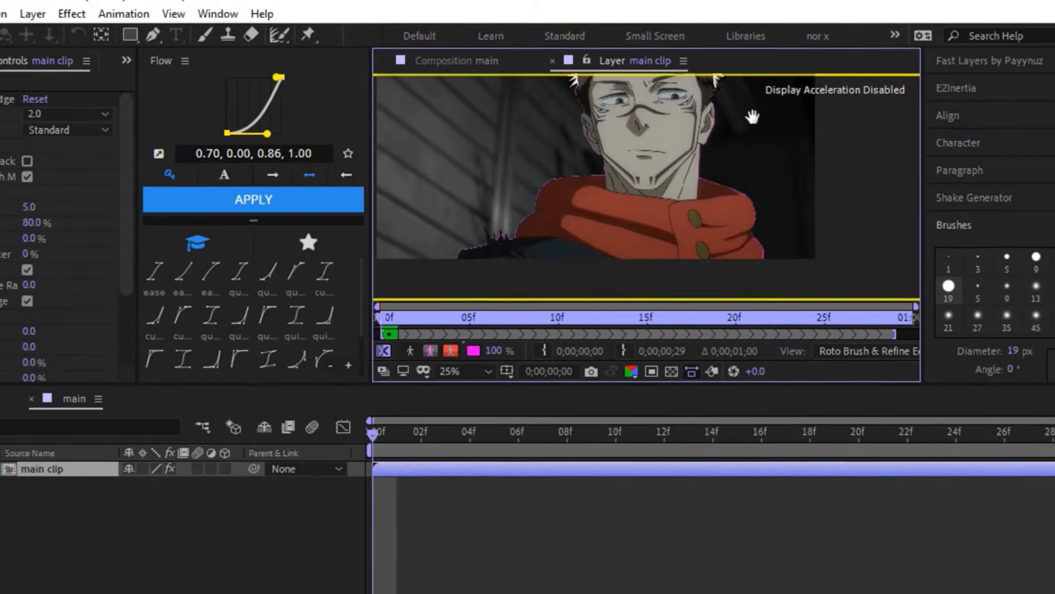
- Refine the edge of the dark fur spikes on the coat's shoulder beside the scarf with the Refine Edge tool
{"action": "left_click_drag", "start_coordinate": [487, 218], "coordinate": [669, 218]}
{"action": "scroll", "coordinate": [683, 183], "scroll_direction": "up", "scroll_amount": 1}
{"action": "scroll", "coordinate": [669, 211], "scroll_direction": "up", "scroll_amount": 1}
{"action": "mouse_move", "coordinate": [682, 164]}
{"action": "left_mouse_down"}
{"action": "mouse_move", "coordinate": [693, 198]}
{"action": "mouse_move", "coordinate": [621, 191]}
{"action": "left_mouse_up"}
{"action": "left_click", "coordinate": [307, 37]}
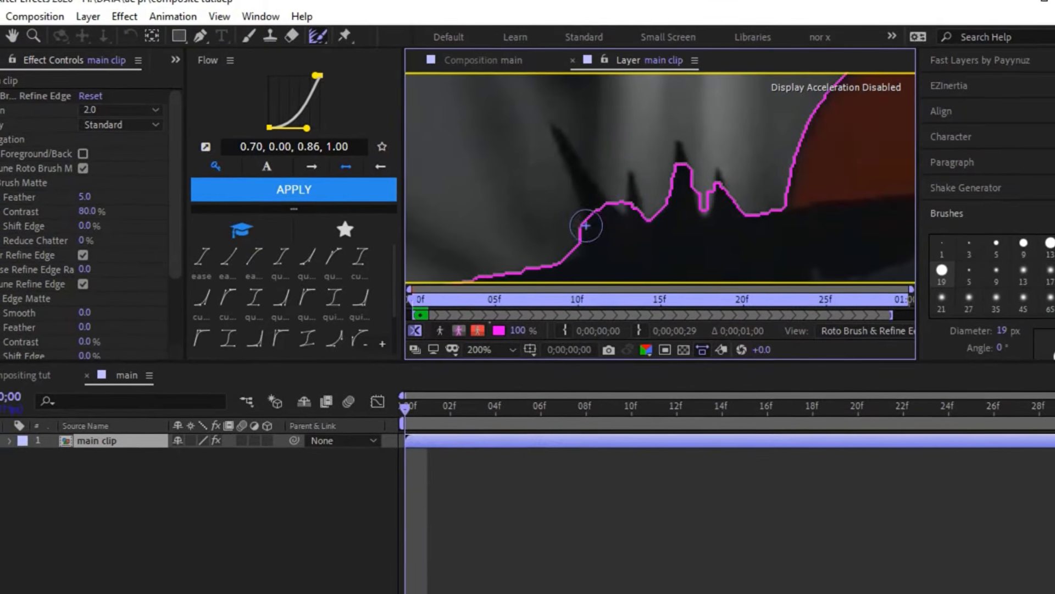
{"action": "mouse_move", "coordinate": [580, 230]}
{"action": "left_mouse_down"}
{"action": "mouse_move", "coordinate": [561, 117]}
{"action": "mouse_move", "coordinate": [621, 217]}
{"action": "mouse_move", "coordinate": [637, 164]}
{"action": "mouse_move", "coordinate": [639, 214]}
{"action": "mouse_move", "coordinate": [663, 209]}
{"action": "mouse_move", "coordinate": [687, 142]}
{"action": "mouse_move", "coordinate": [695, 208]}
{"action": "mouse_move", "coordinate": [716, 163]}
{"action": "mouse_move", "coordinate": [740, 207]}
{"action": "left_mouse_up"}
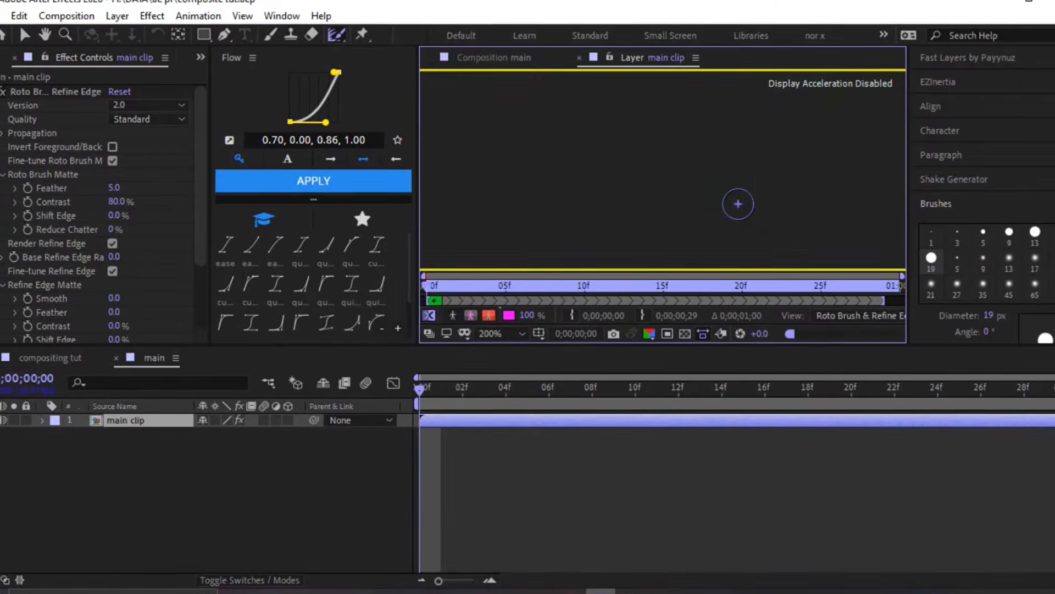
{"action": "scroll", "coordinate": [737, 204], "scroll_direction": "down", "scroll_amount": 6}
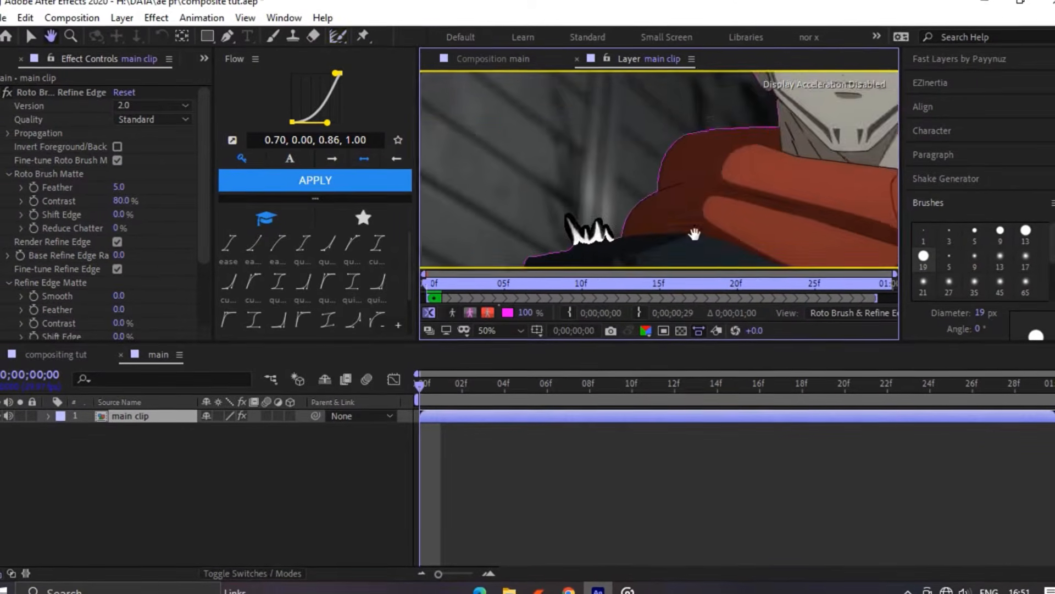
- Fit the clip in the layer view and freeze the Roto Brush and Refine Edge result for all frames
{"action": "left_click", "coordinate": [520, 330]}
{"action": "left_click", "coordinate": [497, 43]}
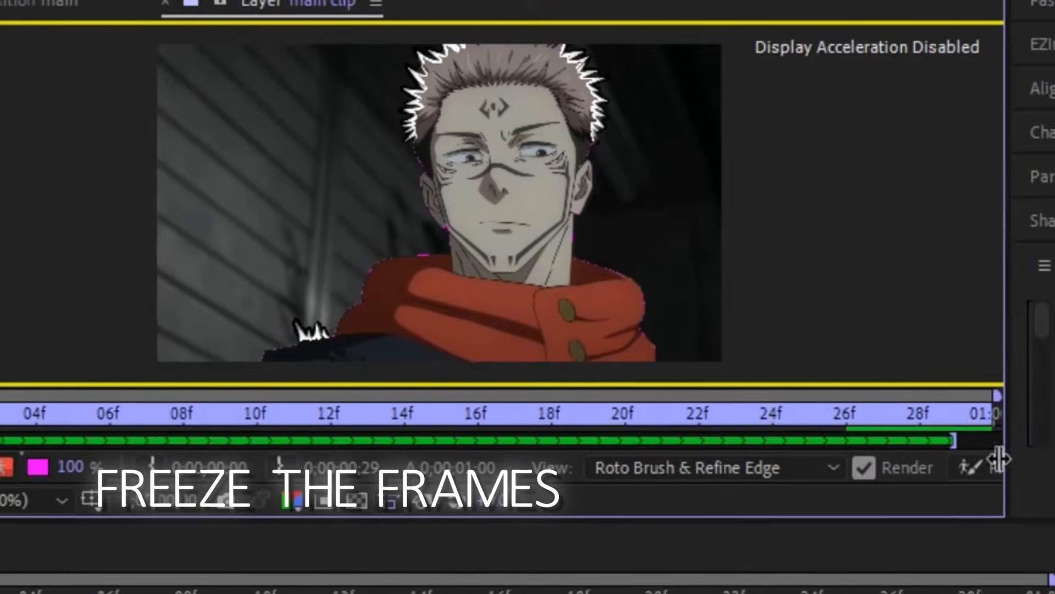
{"action": "left_click", "coordinate": [974, 453]}
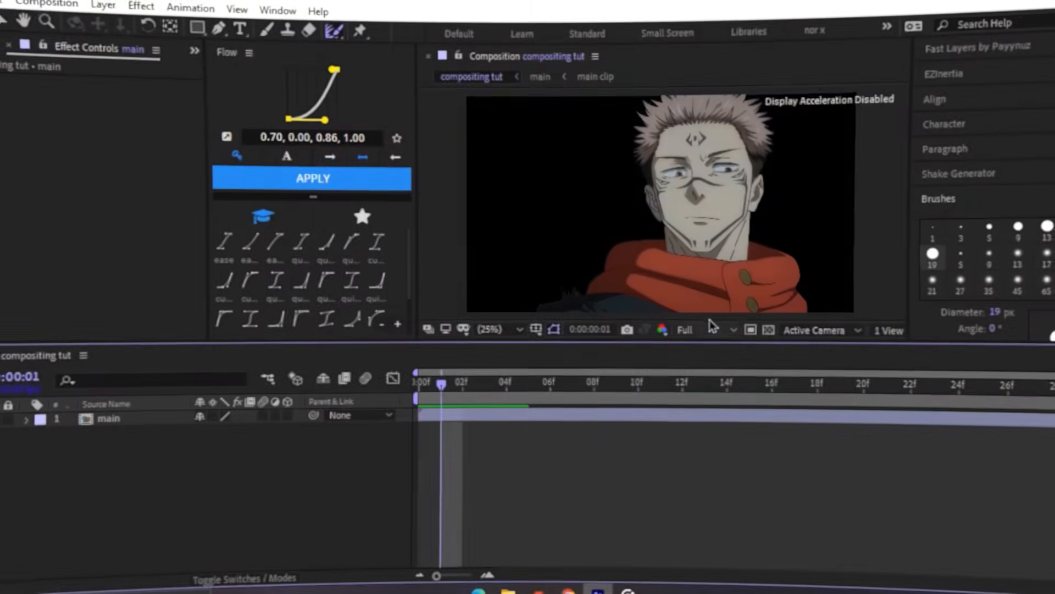
- Set the compositing tut preview resolution to Quarter, preview the cutout and return to the first frame
{"action": "left_click", "coordinate": [713, 326]}
{"action": "left_click", "coordinate": [705, 424]}
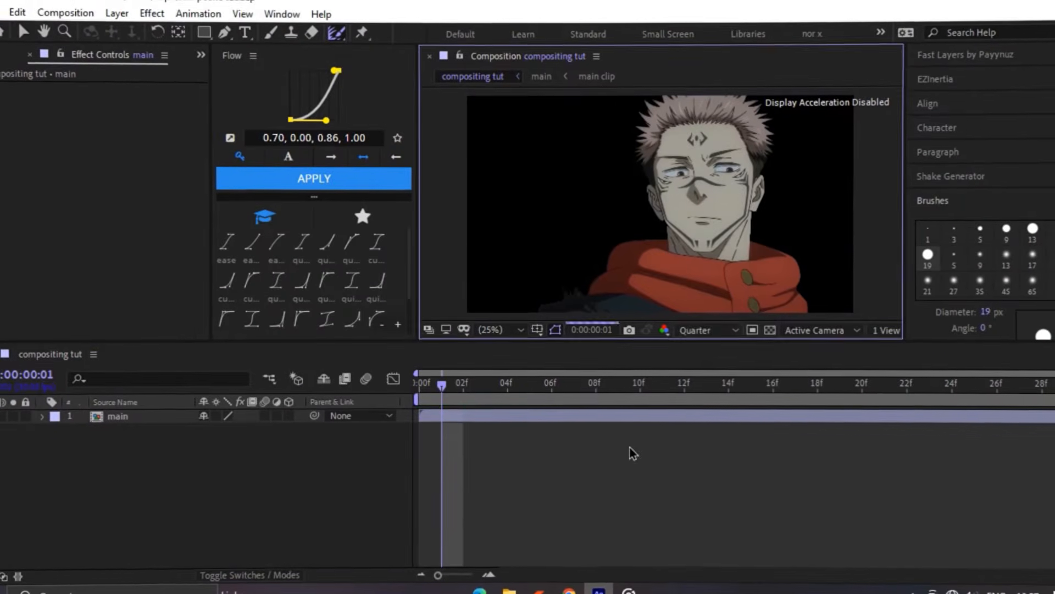
{"action": "key", "text": "space"}
{"action": "left_click_drag", "start_coordinate": [374, 401], "coordinate": [370, 399]}
{"action": "scroll", "coordinate": [107, 60], "scroll_direction": "up", "scroll_amount": 1}
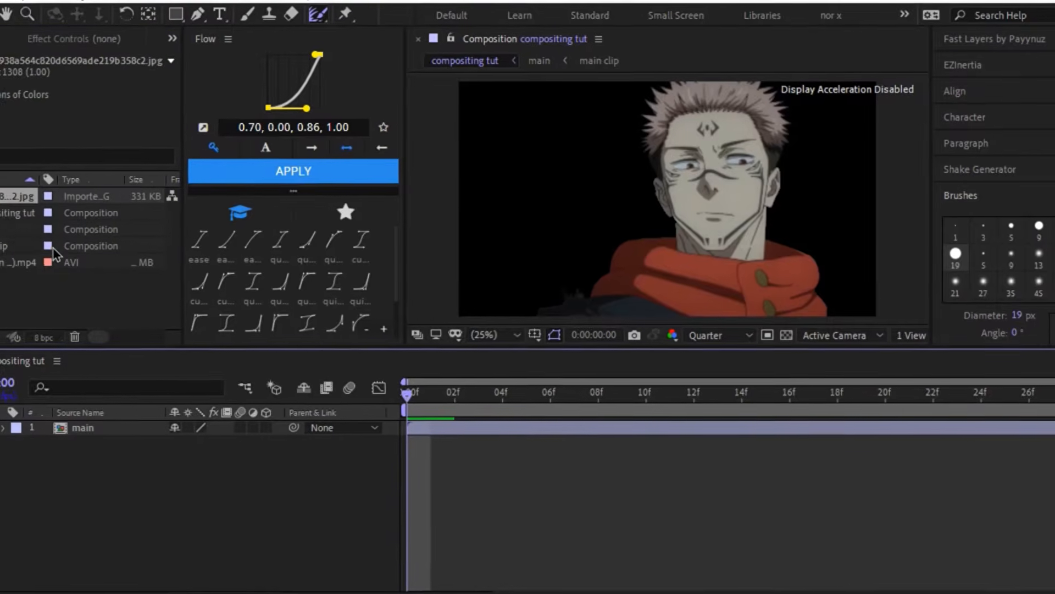
- Place the imported JPG background beneath the main layer and set its rotation to -90°
{"action": "left_click_drag", "start_coordinate": [17, 196], "coordinate": [150, 483]}
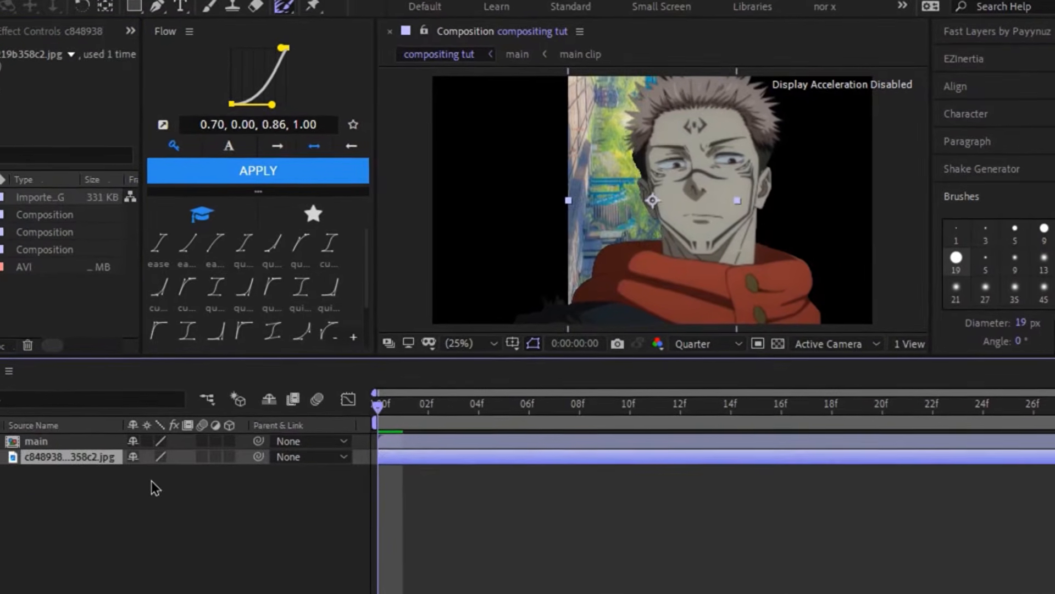
{"action": "key", "text": "s"}
{"action": "key", "text": "shift+r"}
{"action": "left_click", "coordinate": [132, 494]}
{"action": "type", "text": "-90"}
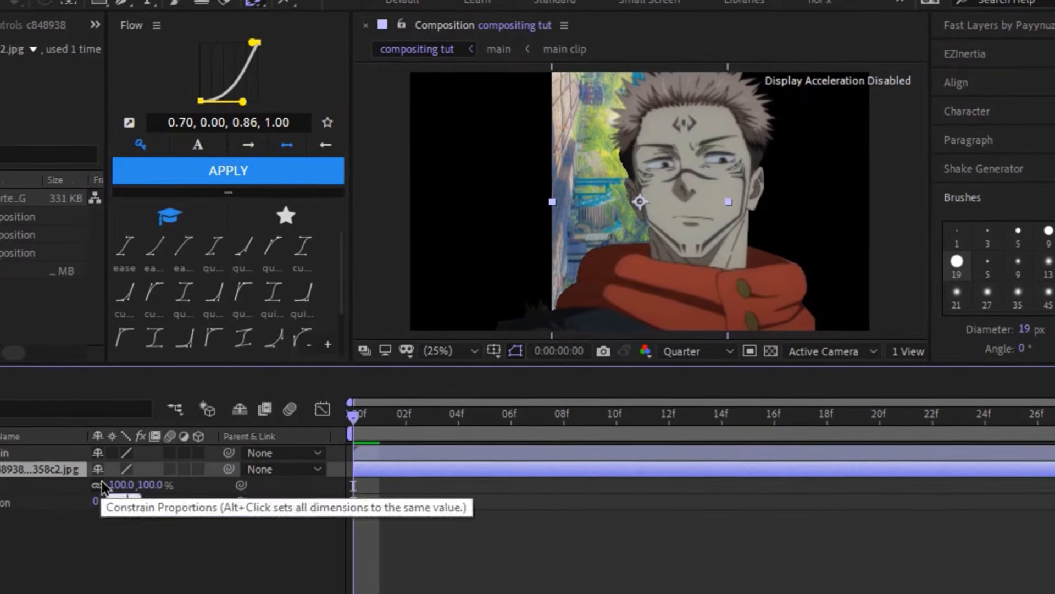
{"action": "key", "text": "Return"}
- Scale the background image to 148% so it fills the frame, then collapse its properties and deselect it
{"action": "left_click_drag", "start_coordinate": [145, 493], "coordinate": [172, 493]}
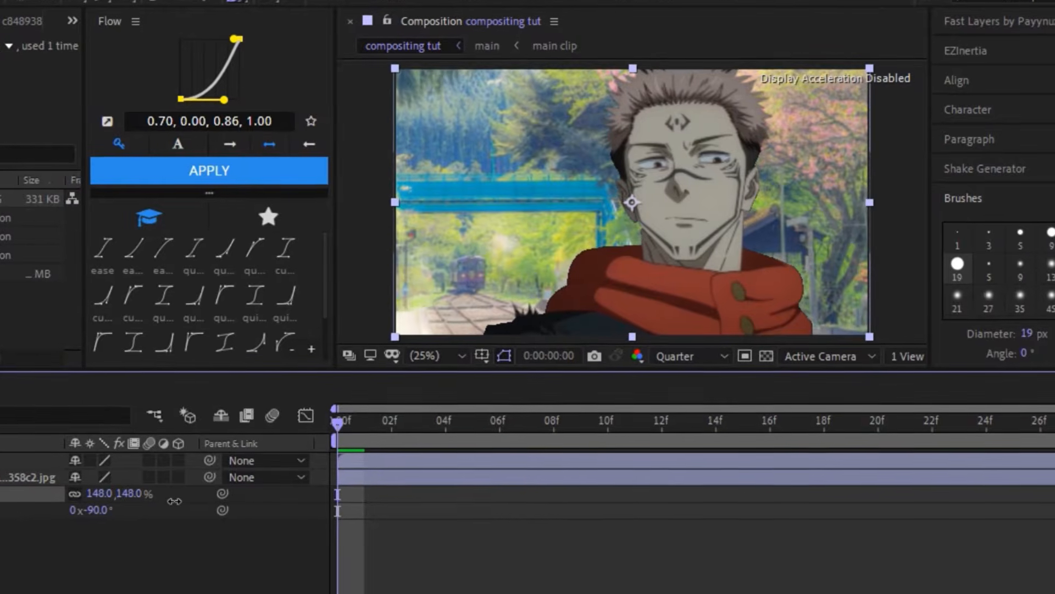
{"action": "key", "text": "u"}
{"action": "left_click", "coordinate": [467, 539]}
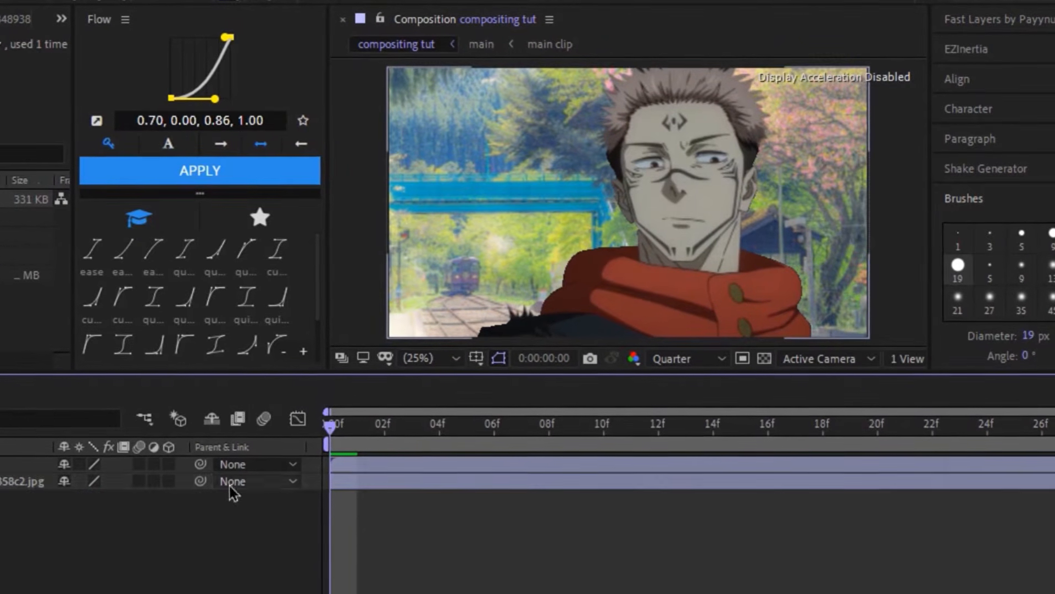
- Copy the main layer and the JPG background, then pre-compose both as "glow kinda" with all attributes moved
{"action": "left_click", "coordinate": [38, 482]}
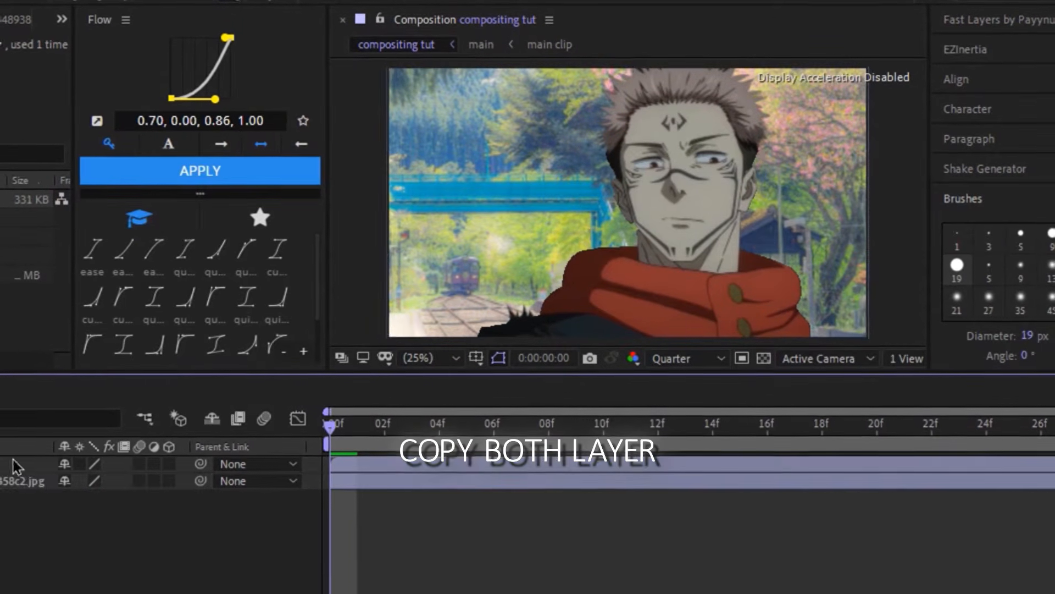
{"action": "key", "text": "ctrl+a"}
{"action": "key", "text": "ctrl+shift+c"}
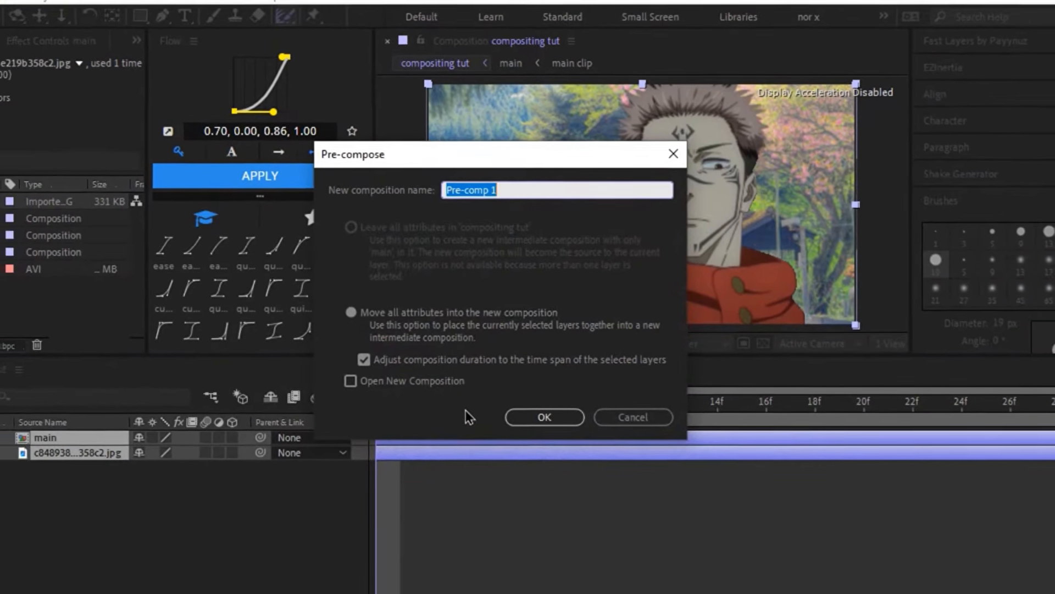
{"action": "type", "text": "glow"}
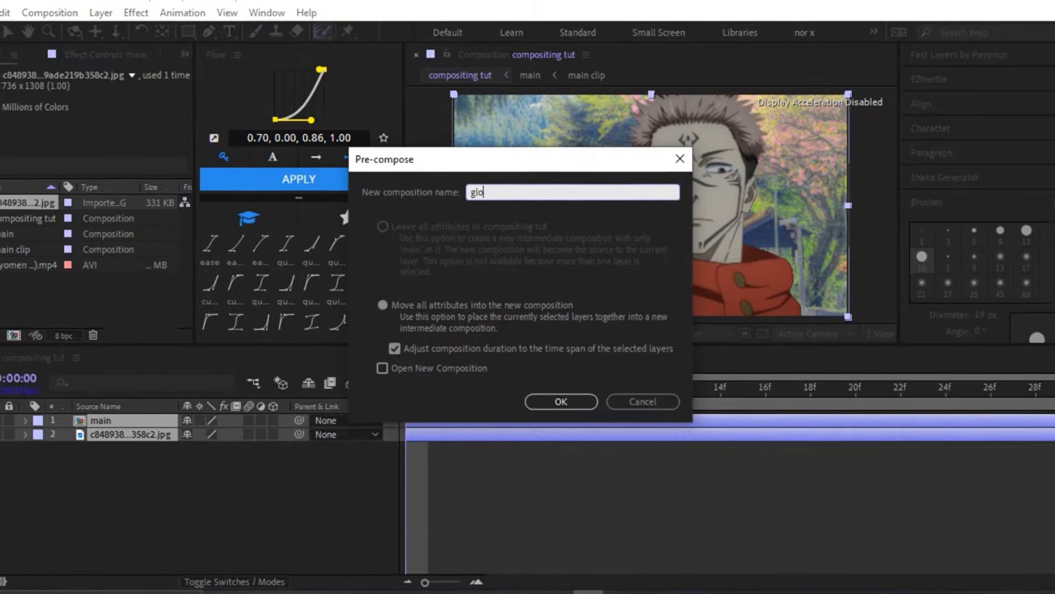
{"action": "type", "text": " kinda"}
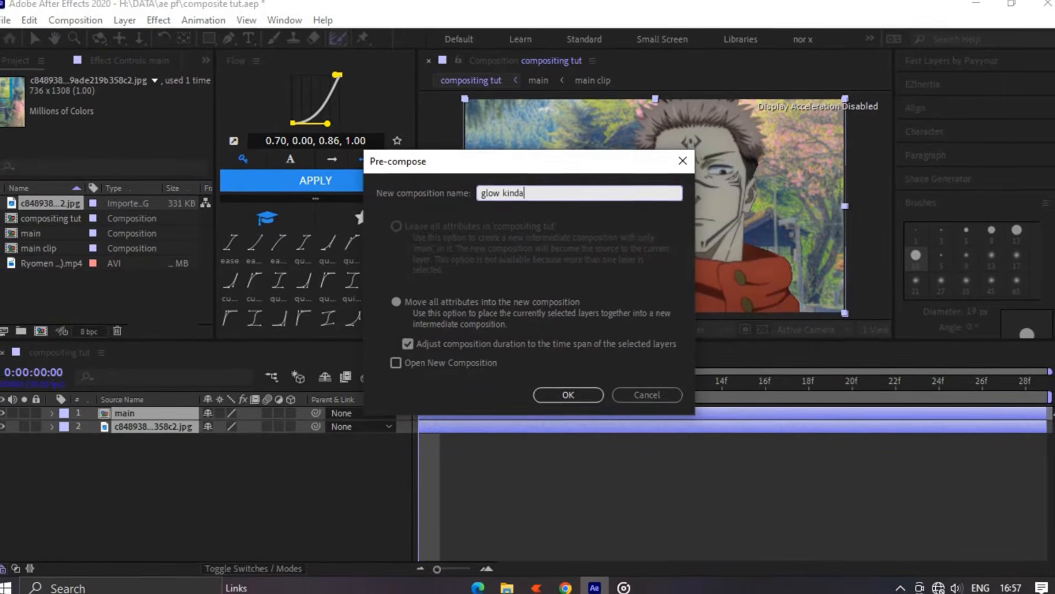
{"action": "key", "text": "Return"}
- Paste the copied main and background layers into compositing tut and place glow kinda above them
{"action": "key", "text": "ctrl+v"}
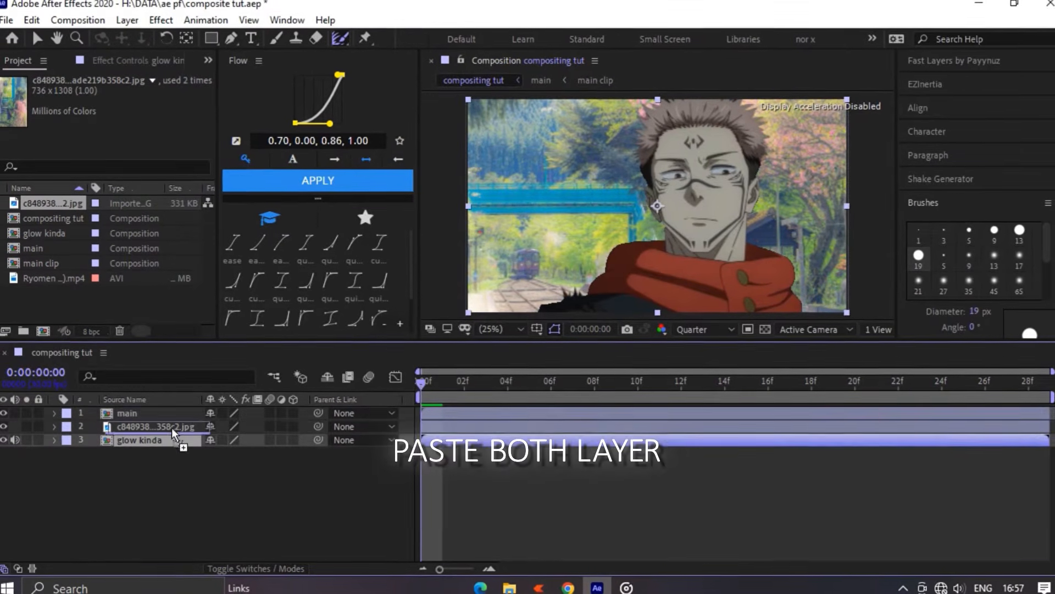
{"action": "left_click_drag", "start_coordinate": [173, 434], "coordinate": [151, 410]}
{"action": "double_click", "coordinate": [140, 413]}
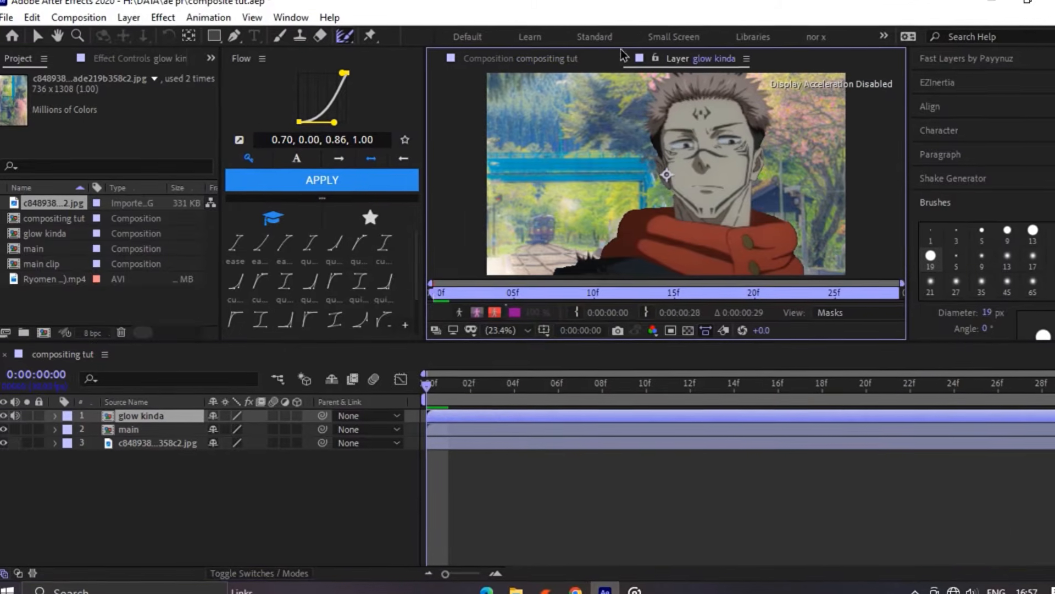
{"action": "left_click", "coordinate": [626, 57]}
- Inside the glow kinda precomp, apply Fill to the main layer with color 000000 and add an adjustment layer on top
{"action": "double_click", "coordinate": [533, 416]}
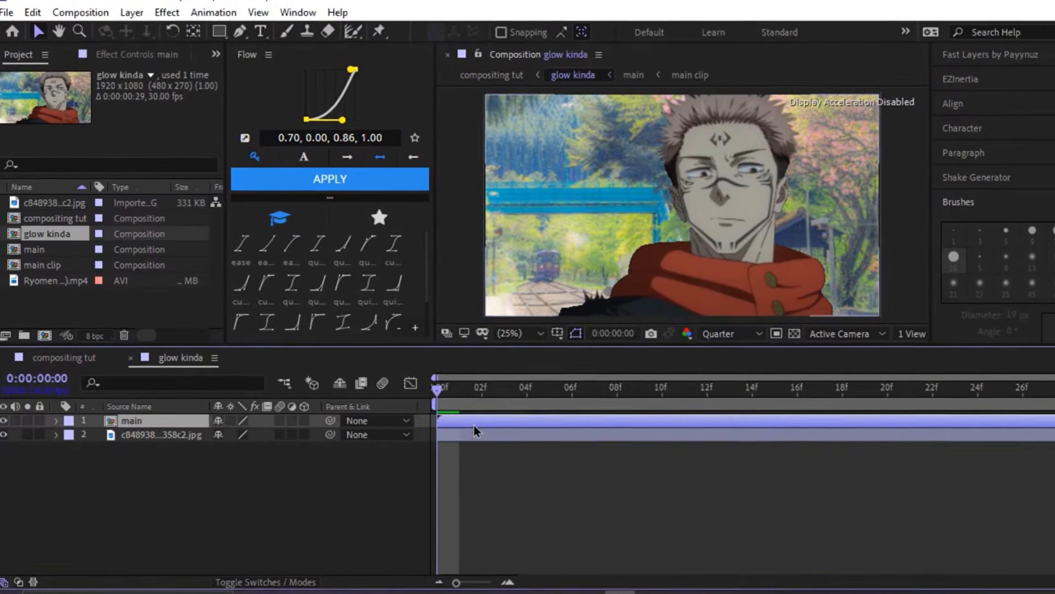
{"action": "key", "text": "ctrl+space"}
{"action": "type", "text": "fill"}
{"action": "key", "text": "Return"}
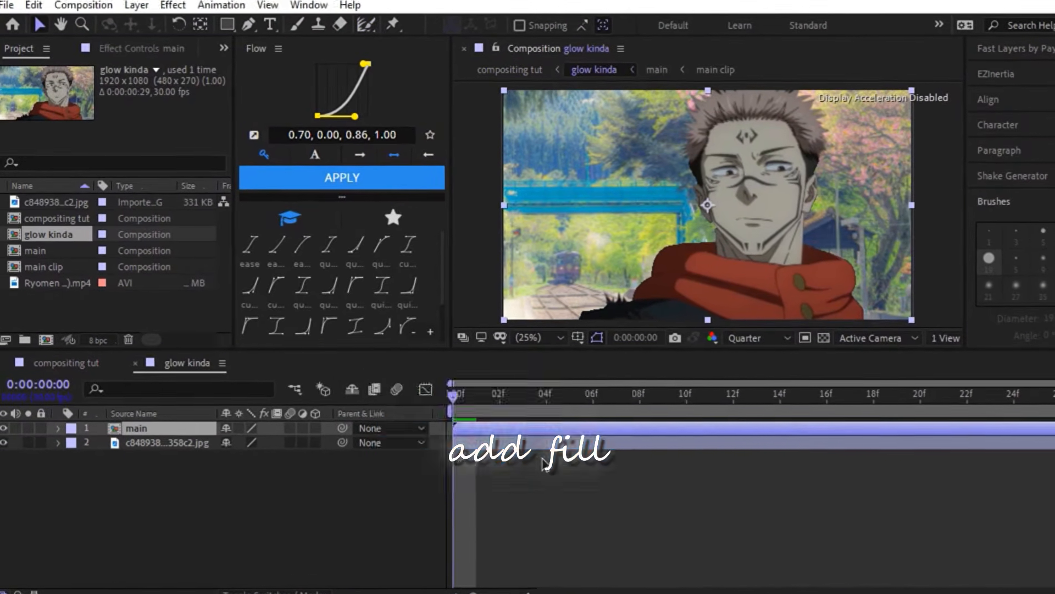
{"action": "left_click", "coordinate": [136, 128]}
{"action": "left_click_drag", "start_coordinate": [374, 374], "coordinate": [671, 554]}
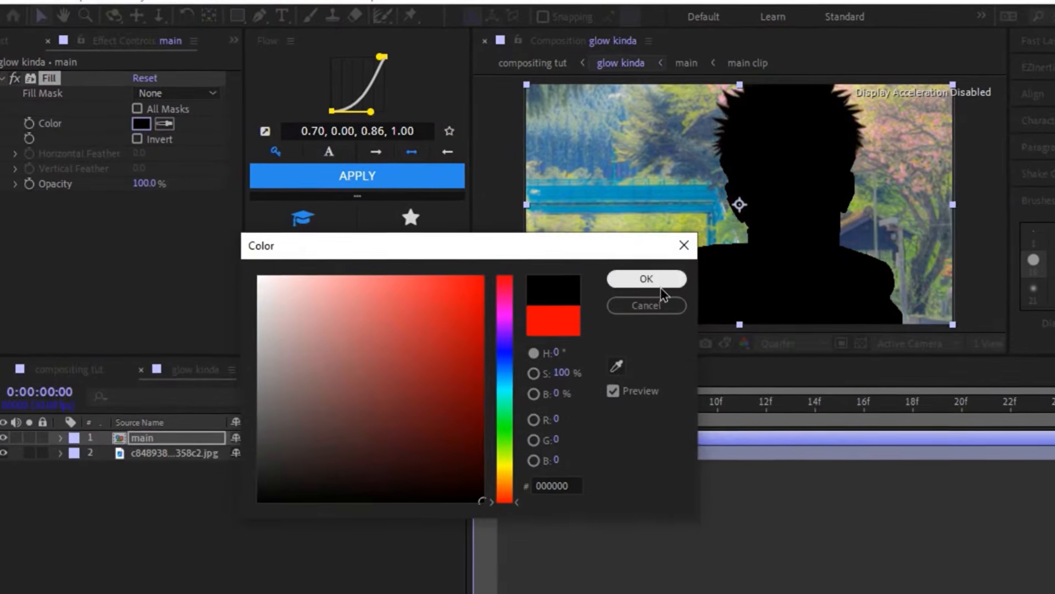
{"action": "left_click", "coordinate": [647, 278]}
{"action": "key", "text": "ctrl+alt+y"}
{"action": "key", "text": "ctrl+space"}
{"action": "type", "text": "mt"}
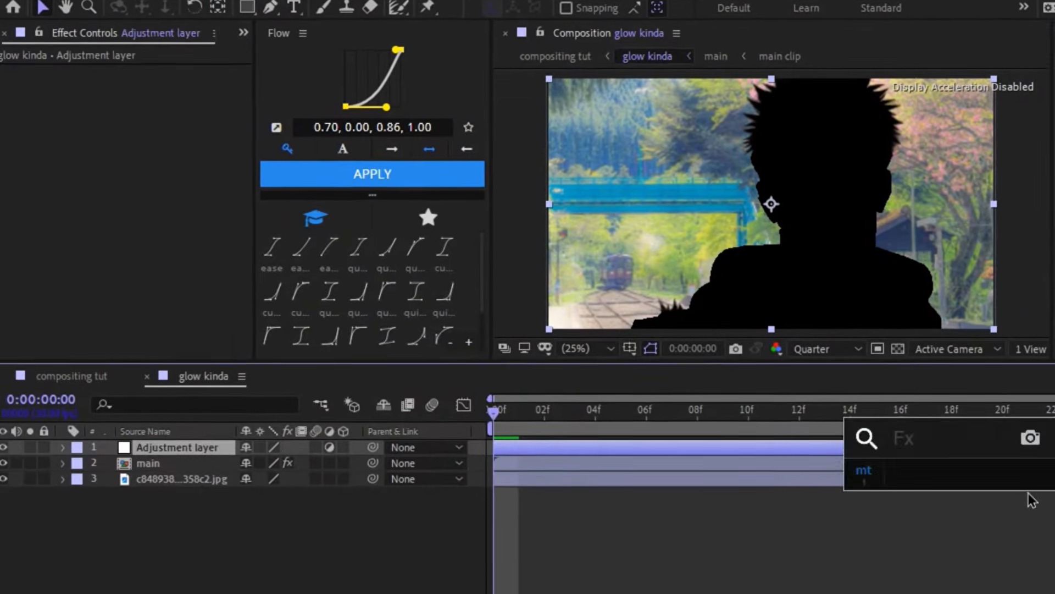
{"action": "type", "text": "glow"}
{"action": "key", "text": "Return"}
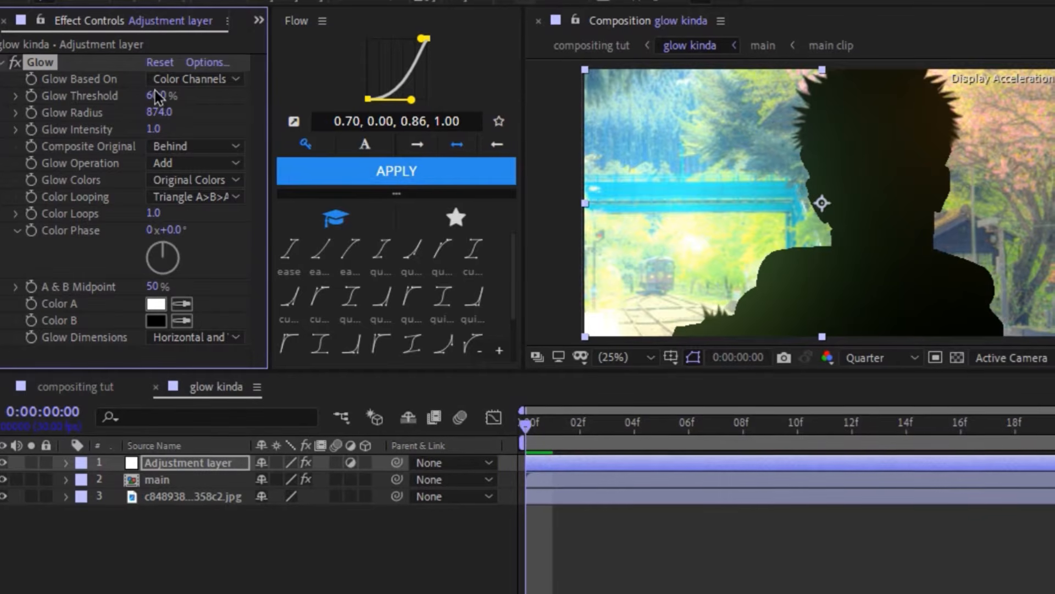
{"action": "mouse_move", "coordinate": [158, 99]}
{"action": "left_mouse_down"}
{"action": "mouse_move", "coordinate": [126, 99]}
{"action": "mouse_move", "coordinate": [149, 99]}
{"action": "left_mouse_up"}
{"action": "left_click", "coordinate": [47, 65]}
{"action": "key", "text": "Delete"}
- Apply Deep Glow to the adjustment layer and set its Radius to 1084
{"action": "key", "text": "ctrl+space"}
{"action": "type", "text": "dee"}
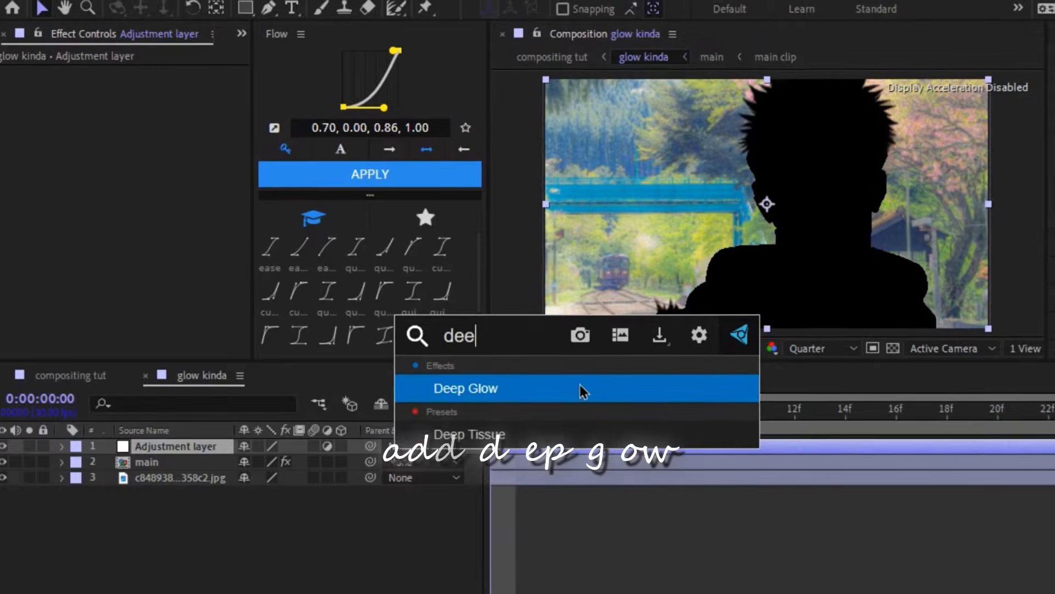
{"action": "left_click", "coordinate": [579, 388]}
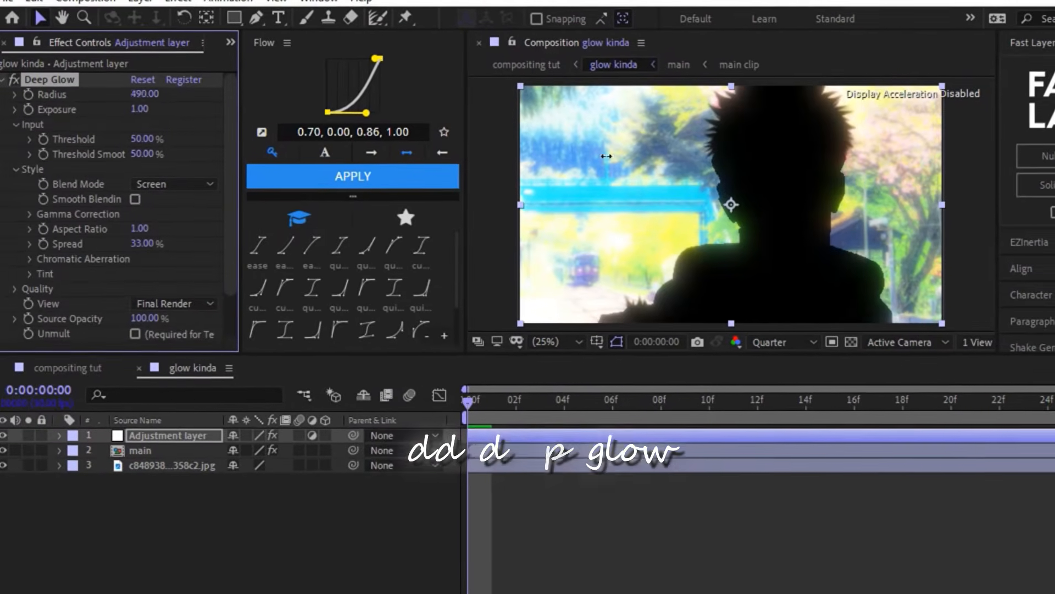
{"action": "left_click_drag", "start_coordinate": [705, 175], "coordinate": [1044, 190]}
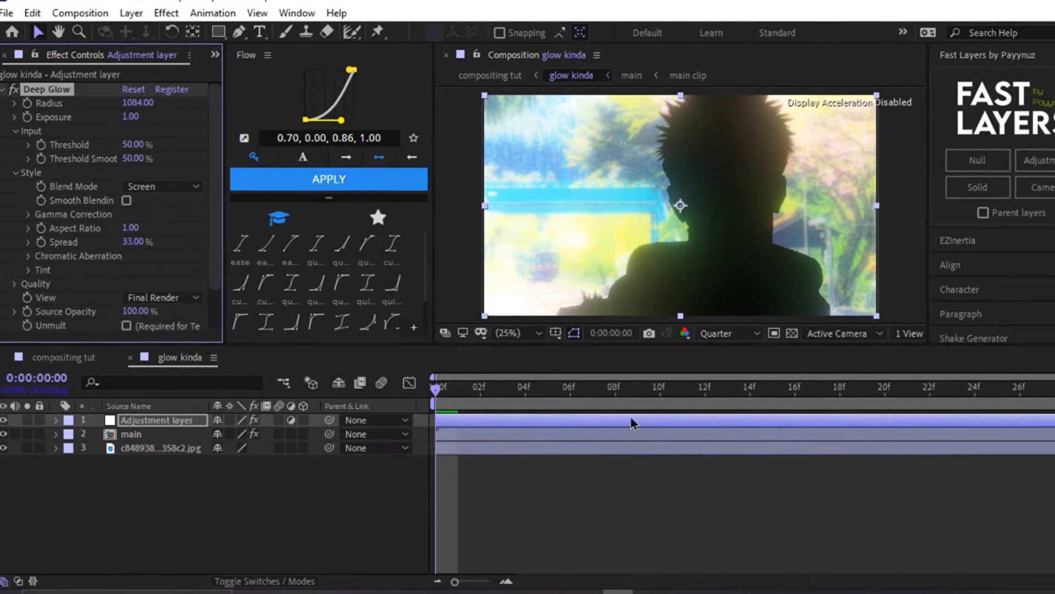
- Return to the compositing tut composition and set the glow kinda layer's blending mode to Screen
{"action": "key", "text": "ctrl+w"}
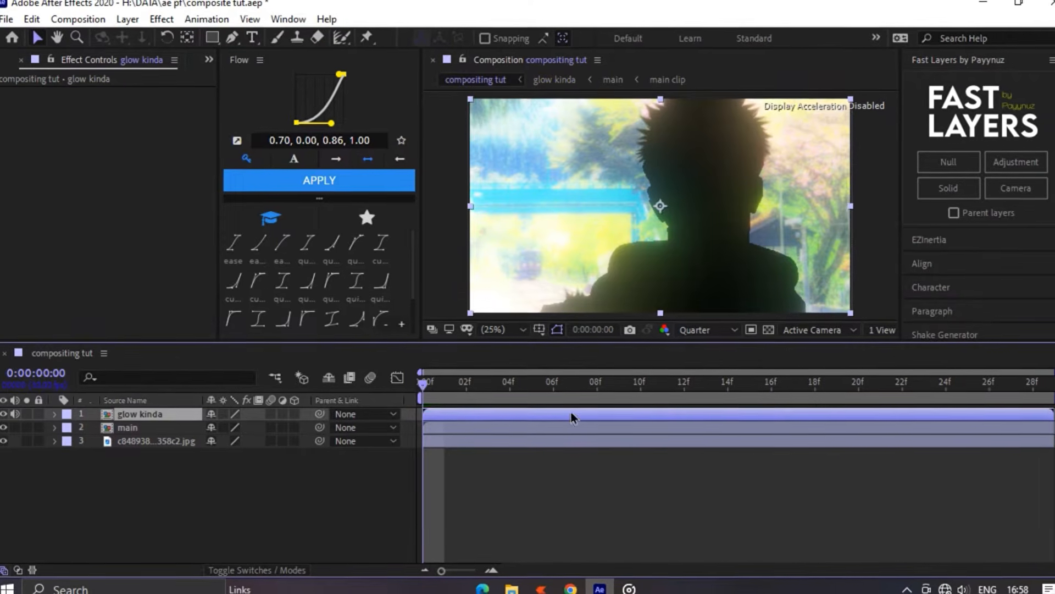
{"action": "right_click", "coordinate": [624, 417]}
{"action": "mouse_move", "coordinate": [721, 321]}
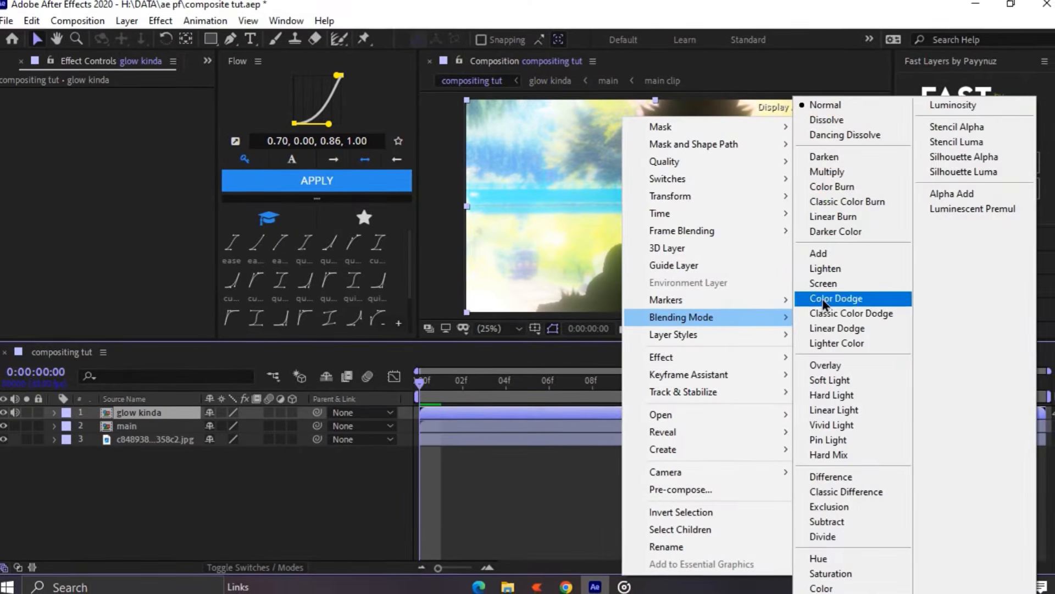
{"action": "left_click", "coordinate": [827, 282]}
- Apply Curves to the JPG background layer and pull the upper part of the RGB curve down to darken it
{"action": "left_click", "coordinate": [566, 439]}
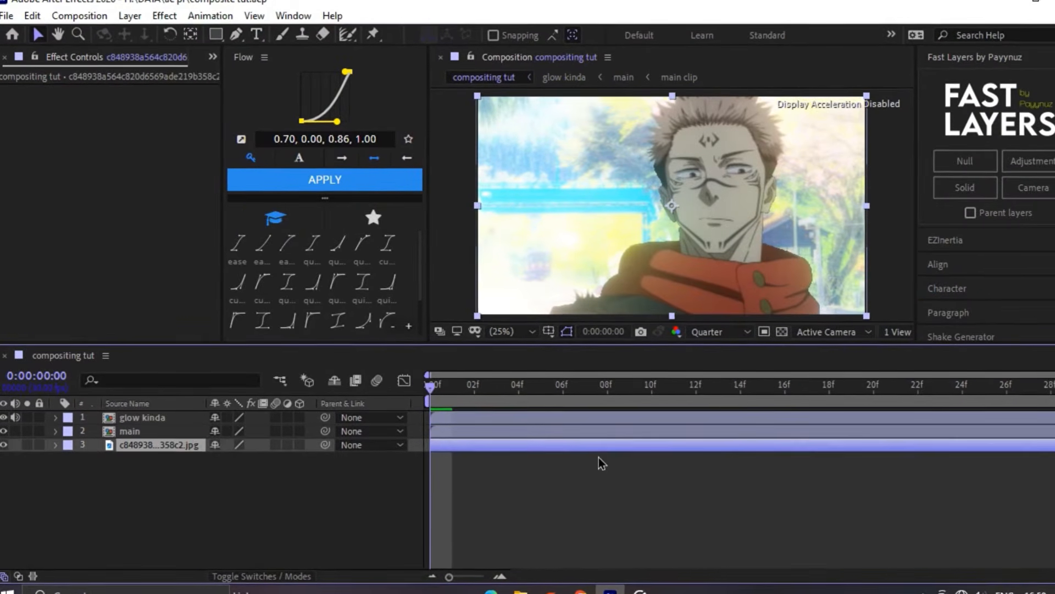
{"action": "key", "text": "ctrl+space"}
{"action": "type", "text": "curves"}
{"action": "key", "text": "Return"}
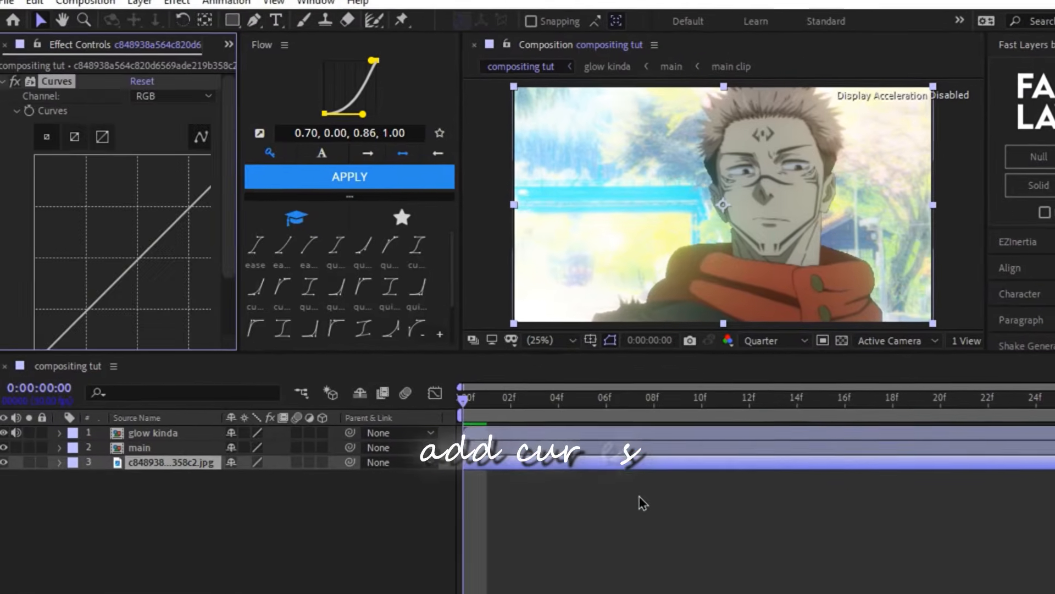
{"action": "left_click_drag", "start_coordinate": [155, 253], "coordinate": [204, 308]}
- Add Curves to the adjustment layer in glow kinda, lifting the shadows and lowering the highlights, then return to compositing tut
{"action": "double_click", "coordinate": [599, 459]}
{"action": "key", "text": "ctrl+space"}
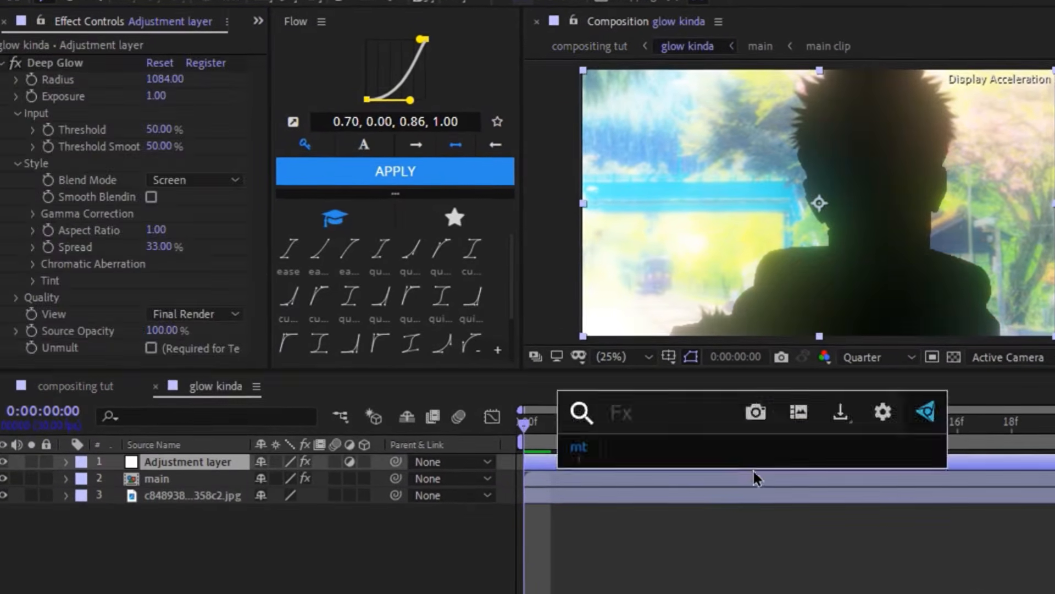
{"action": "type", "text": "curves"}
{"action": "key", "text": "Return"}
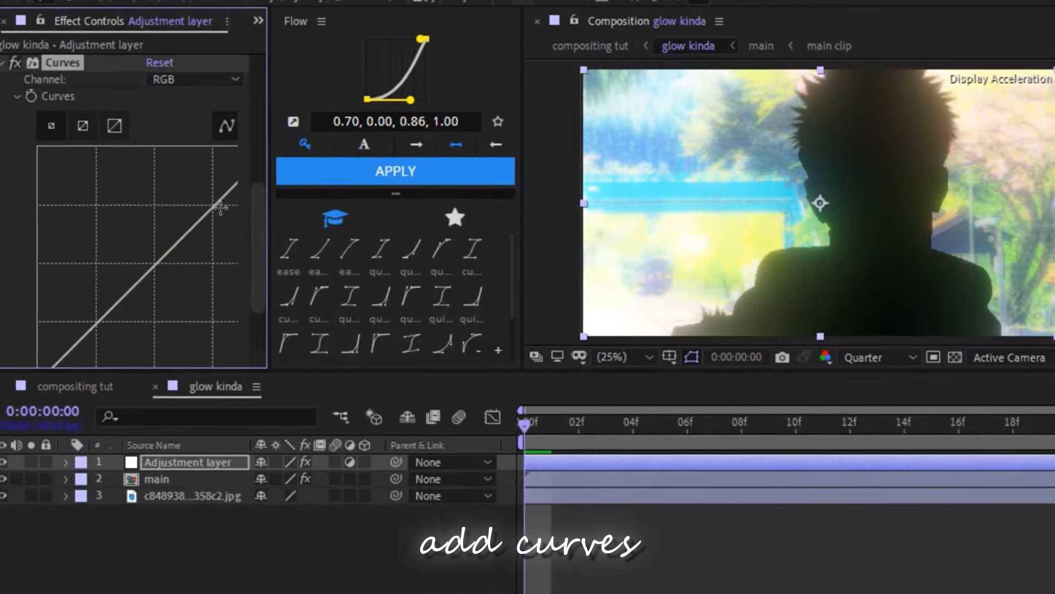
{"action": "left_click_drag", "start_coordinate": [219, 225], "coordinate": [214, 214]}
{"action": "mouse_move", "coordinate": [124, 283]}
{"action": "left_mouse_down"}
{"action": "mouse_move", "coordinate": [135, 309]}
{"action": "mouse_move", "coordinate": [147, 307]}
{"action": "mouse_move", "coordinate": [110, 278]}
{"action": "left_mouse_up"}
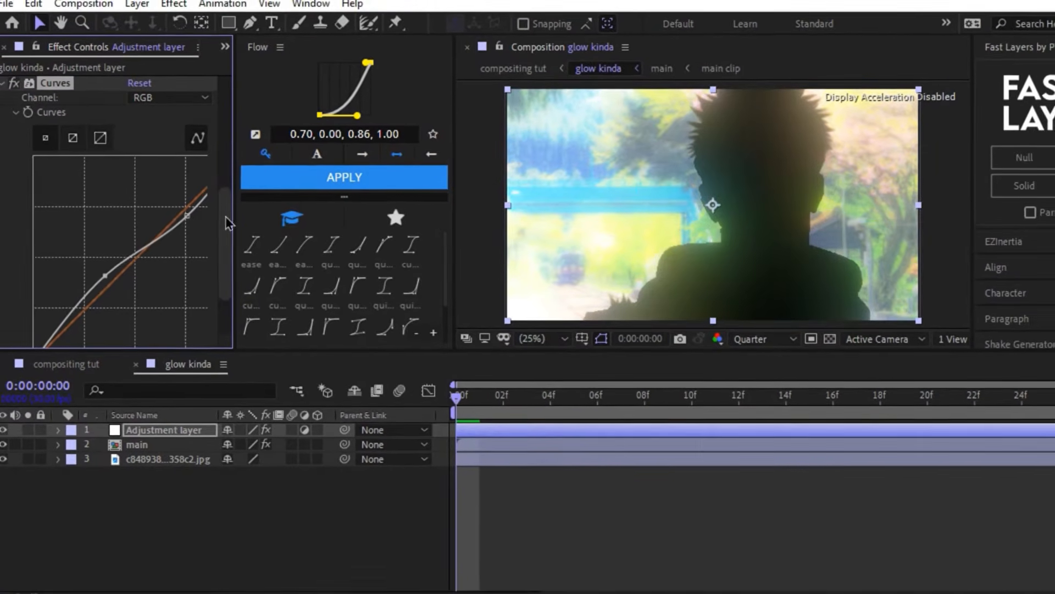
{"action": "left_click_drag", "start_coordinate": [185, 215], "coordinate": [186, 246]}
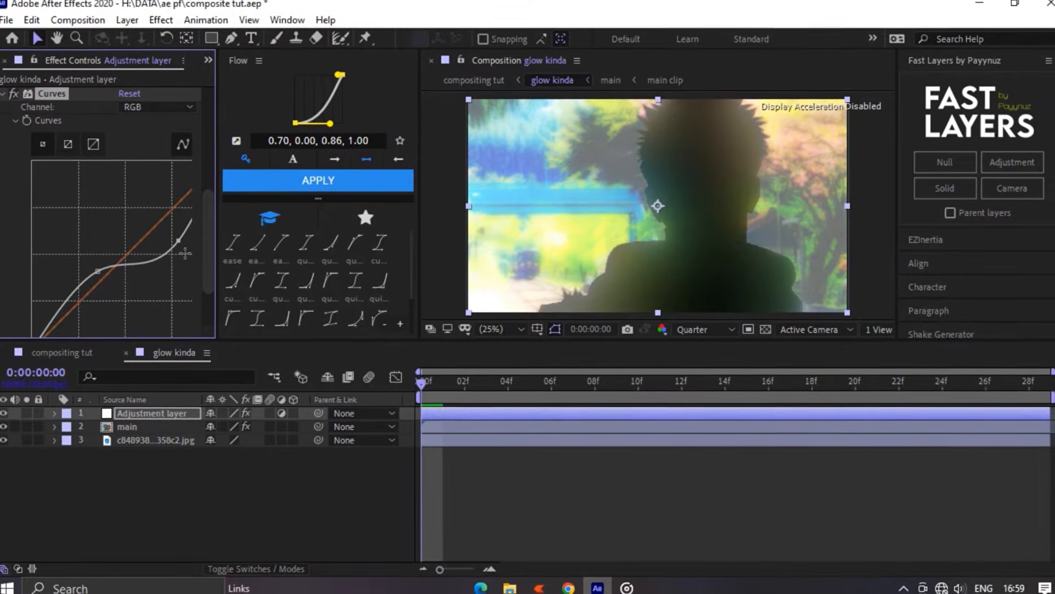
{"action": "left_click", "coordinate": [125, 352]}
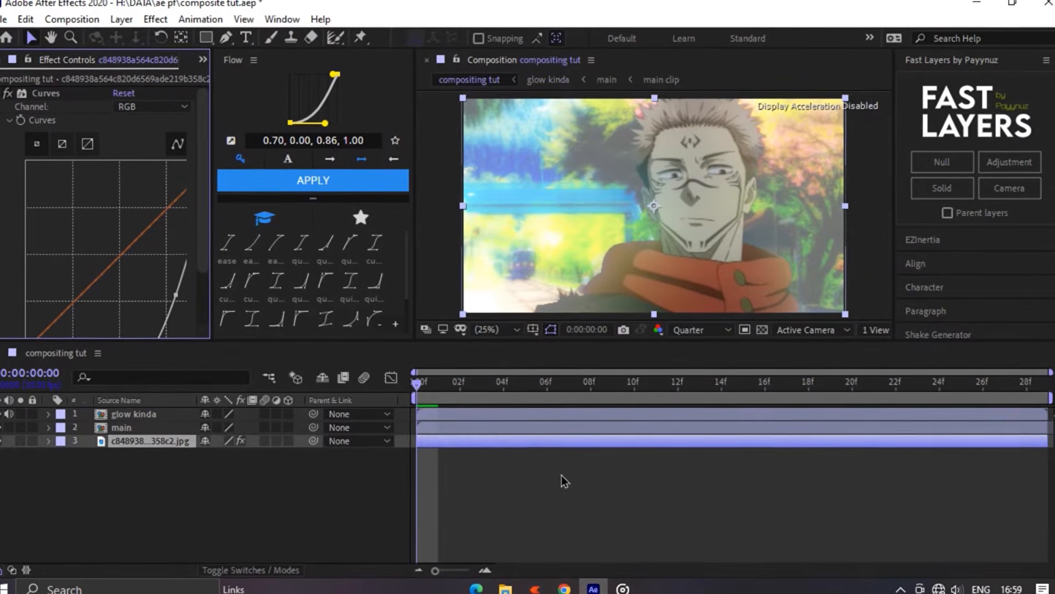
{"action": "left_click", "coordinate": [560, 473]}
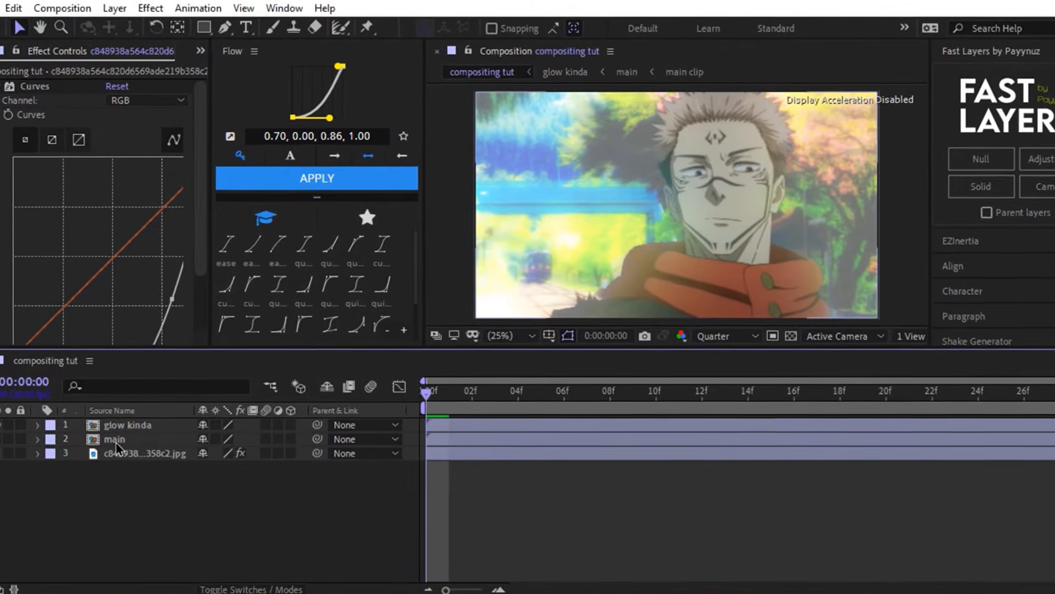
- Duplicate the rotoscoped main layer twice
{"action": "left_click", "coordinate": [117, 436]}
{"action": "key", "text": "ctrl+d"}
{"action": "key", "text": "ctrl+d"}
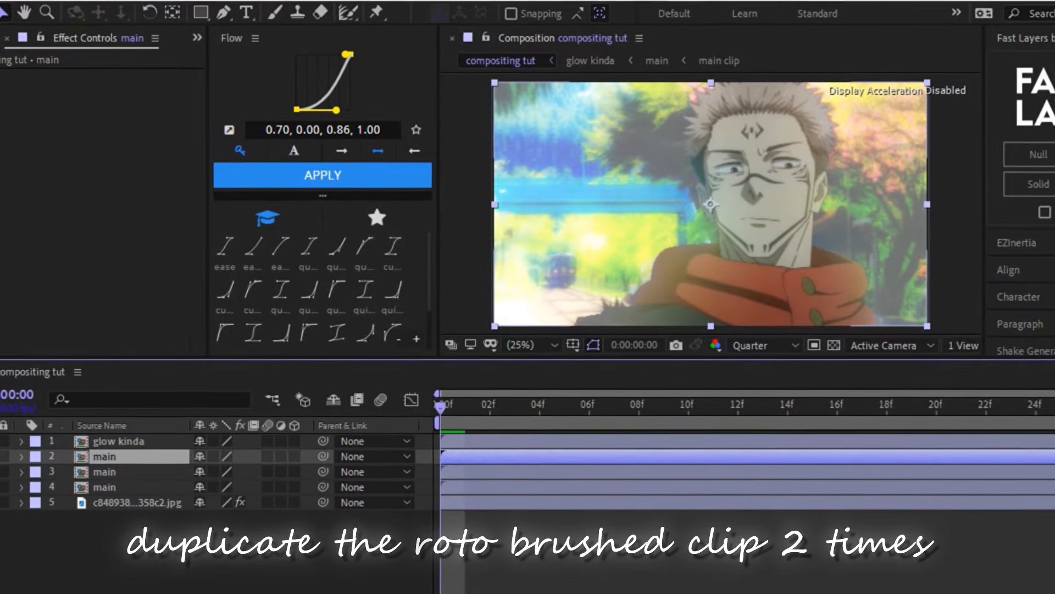
- Apply the Drop Shadow and Set Matte effects to the lowest main layer
{"action": "left_click", "coordinate": [108, 482]}
{"action": "key", "text": "ctrl+space"}
{"action": "type", "text": "dr"}
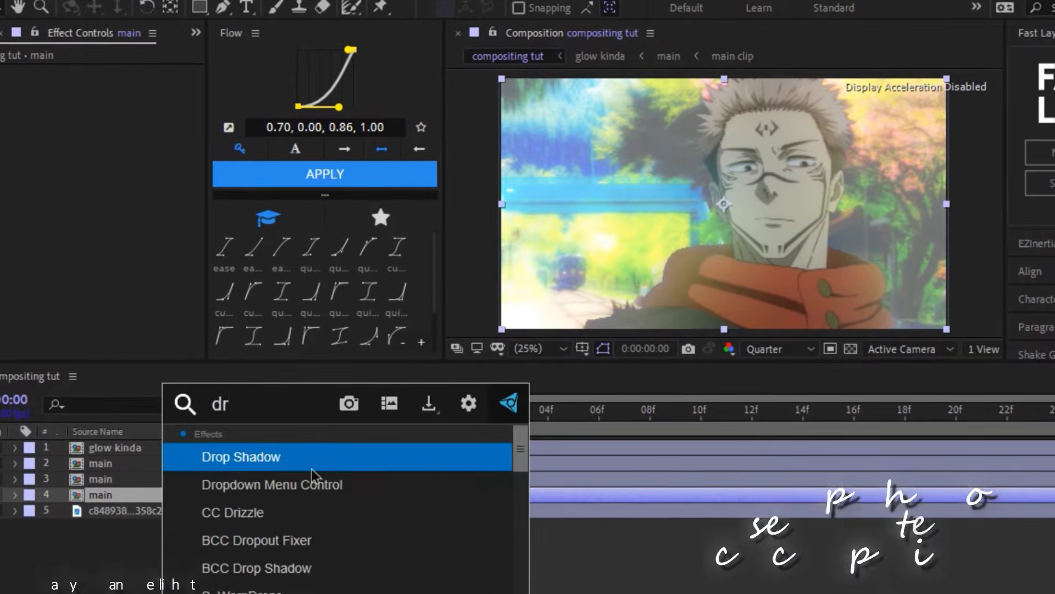
{"action": "left_click", "coordinate": [311, 470]}
{"action": "key", "text": "ctrl+space"}
{"action": "type", "text": "set"}
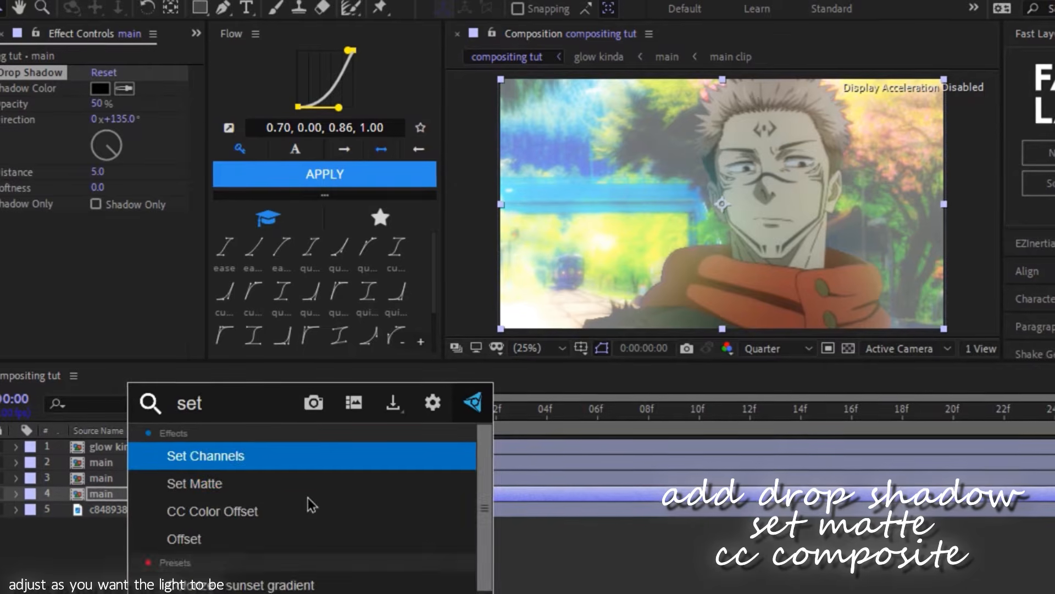
{"action": "left_click", "coordinate": [265, 485]}
- Add CC Composite to the lowest main layer and set Composite Original to Behind
{"action": "key", "text": "ctrl+space"}
{"action": "type", "text": "cc co"}
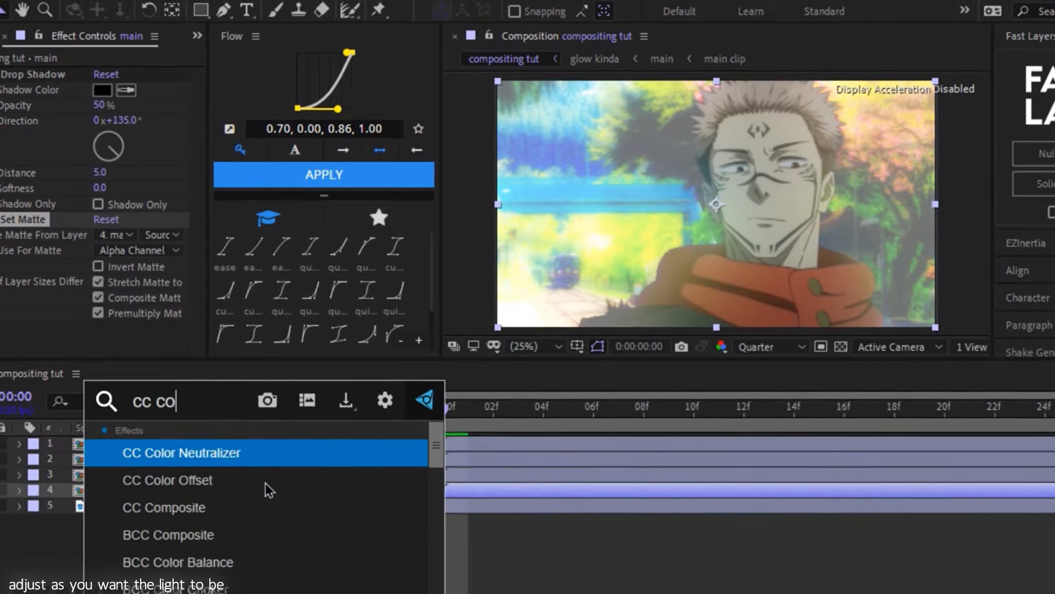
{"action": "type", "text": "mp"}
{"action": "left_click", "coordinate": [251, 463]}
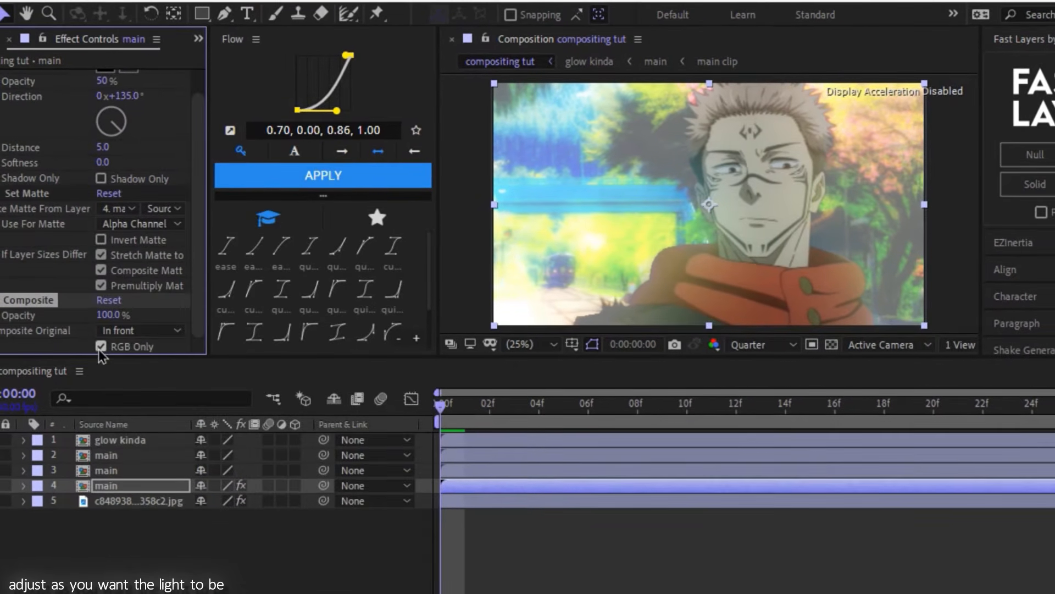
{"action": "left_click", "coordinate": [117, 332]}
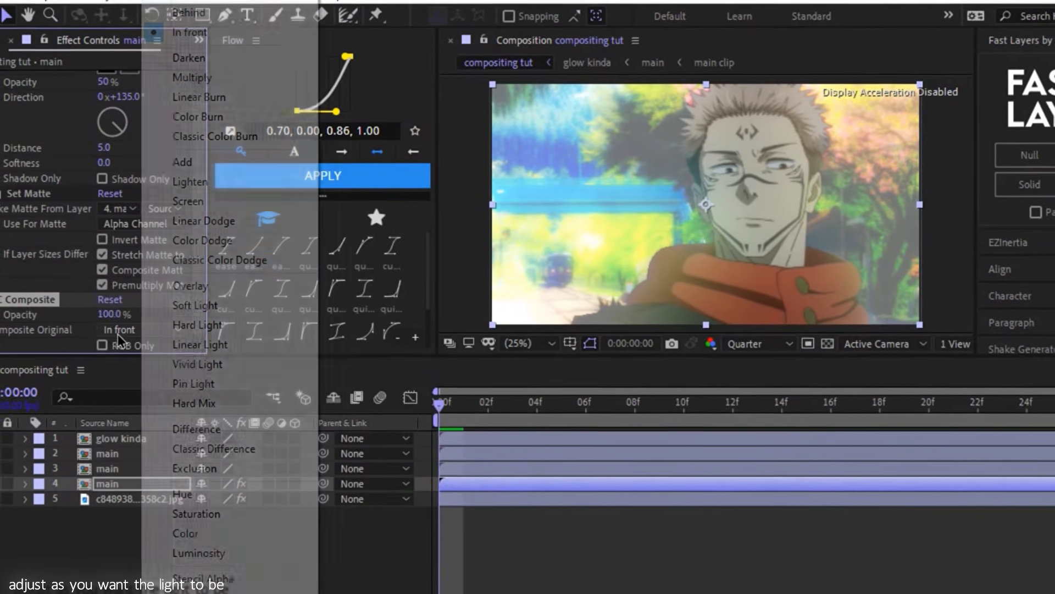
{"action": "left_click", "coordinate": [187, 33]}
- Enable Shadow Only for the Drop Shadow and set its Distance to 129, Softness to 394 and Direction to 92°
{"action": "scroll", "coordinate": [134, 200], "scroll_direction": "up", "scroll_amount": 2}
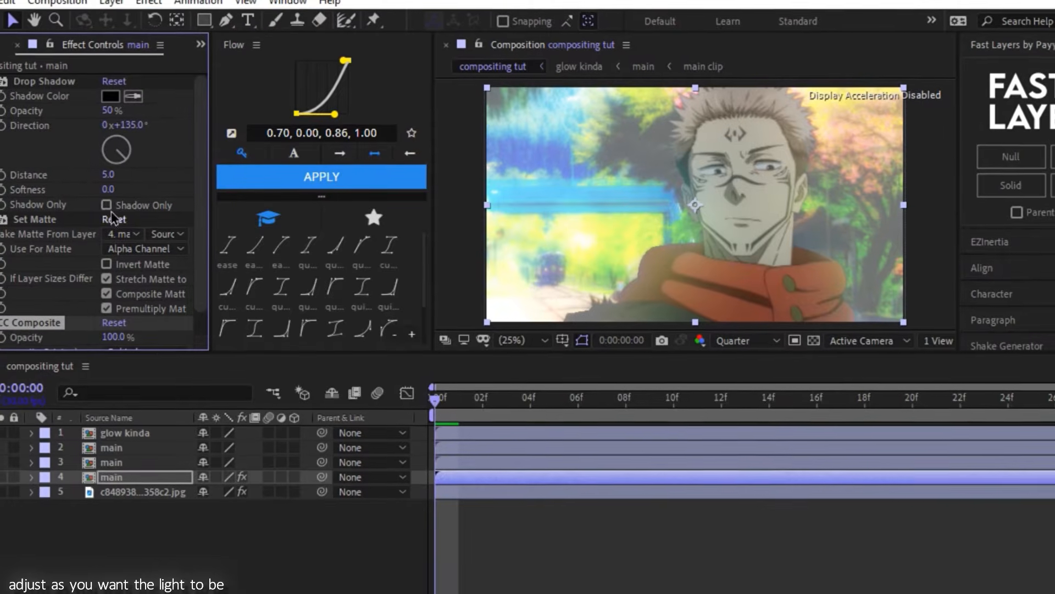
{"action": "left_click", "coordinate": [106, 204]}
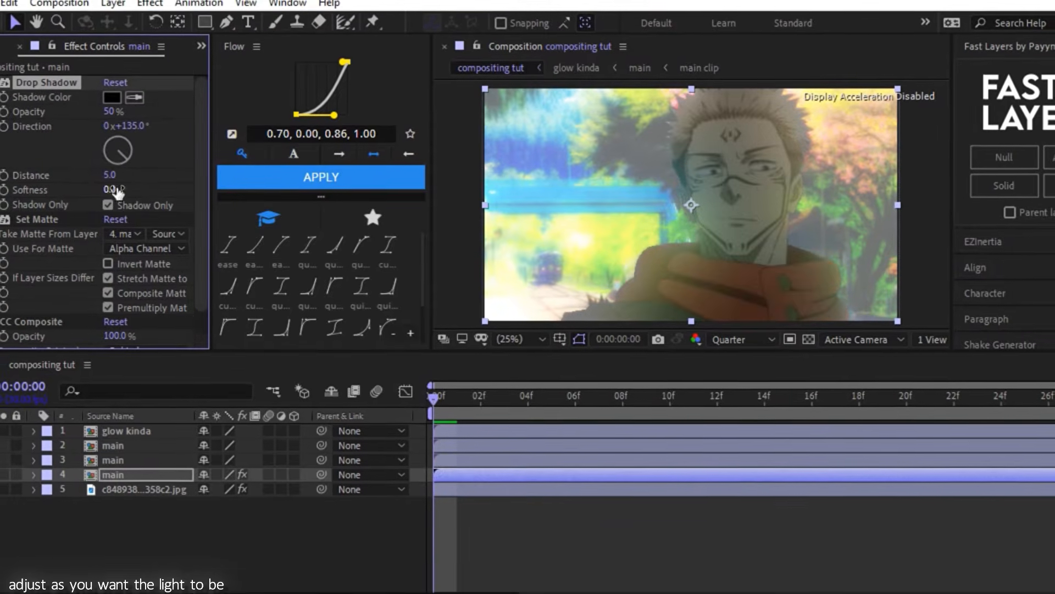
{"action": "left_click_drag", "start_coordinate": [122, 172], "coordinate": [255, 177]}
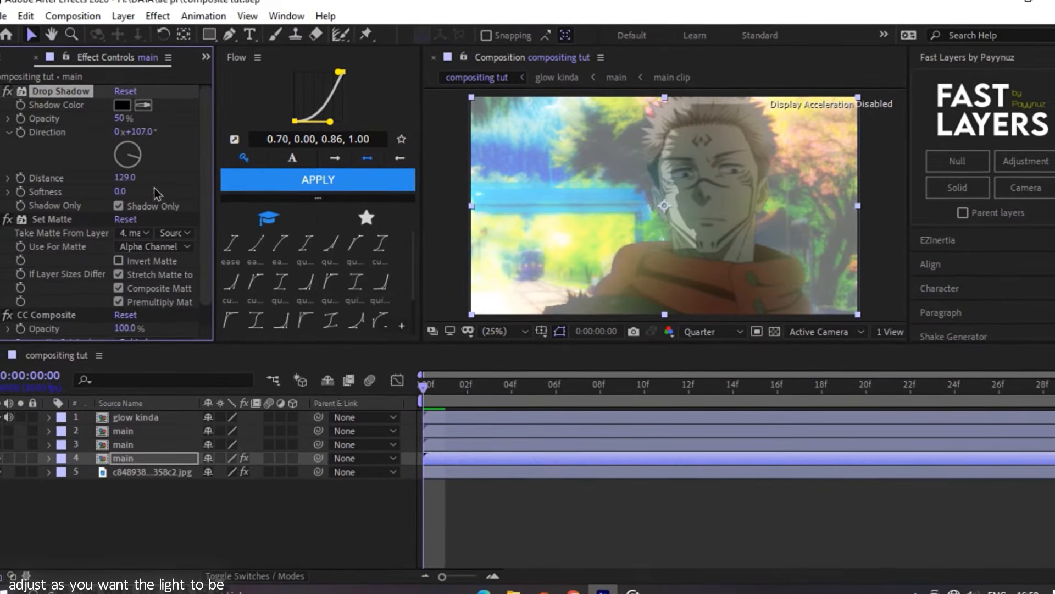
{"action": "left_click_drag", "start_coordinate": [119, 191], "coordinate": [446, 204]}
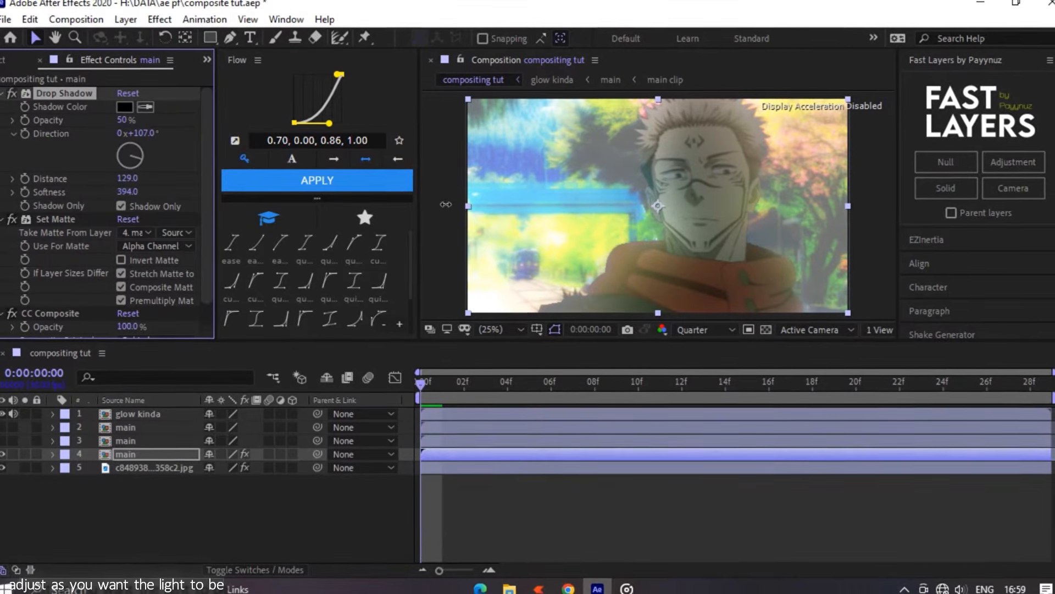
{"action": "left_click_drag", "start_coordinate": [145, 157], "coordinate": [163, 158]}
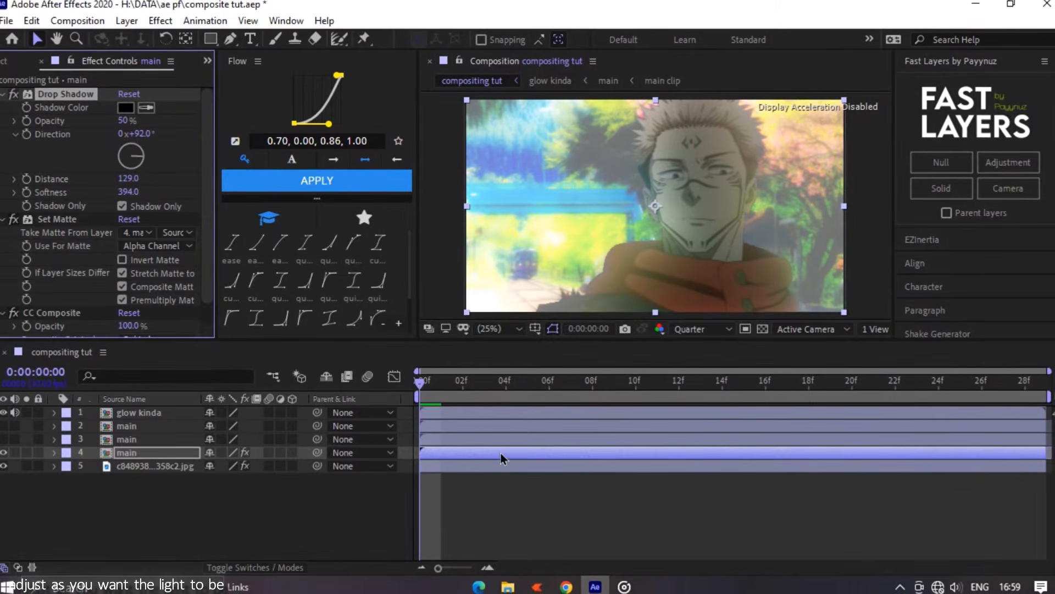
- Make the middle main layer visible and apply Gradient Ramp to it
{"action": "left_click", "coordinate": [489, 442]}
{"action": "left_click", "coordinate": [3, 438]}
{"action": "key", "text": "ctrl+space"}
{"action": "type", "text": "grad"}
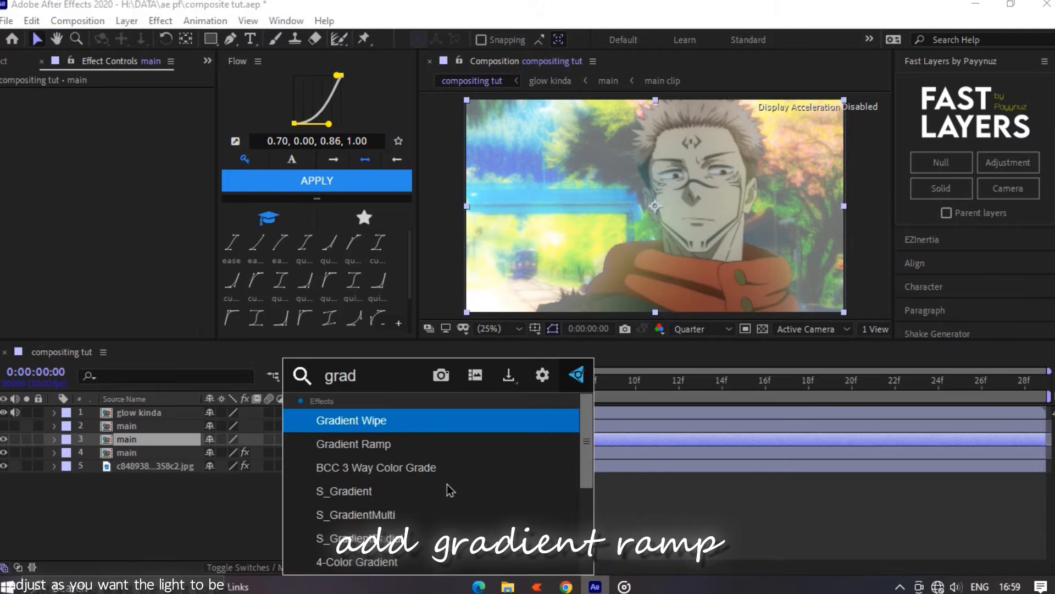
{"action": "key", "text": "Down"}
{"action": "key", "text": "Return"}
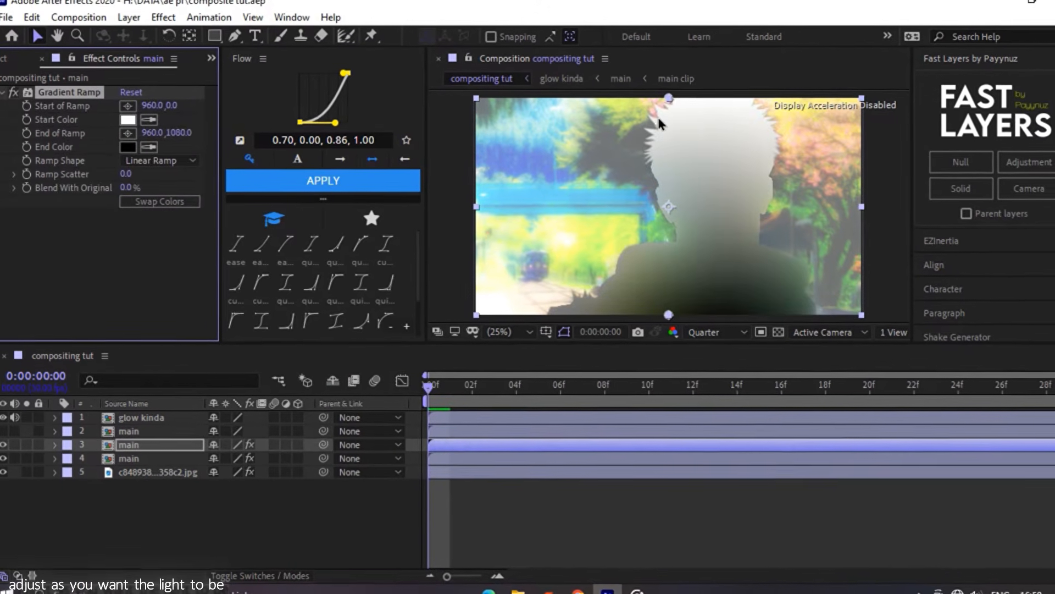
- Swap the Gradient Ramp colors to run white to black, from about 808, 168 to about 1752, 1128
{"action": "mouse_move", "coordinate": [668, 98]}
{"action": "left_mouse_down"}
{"action": "mouse_move", "coordinate": [647, 112]}
{"action": "mouse_move", "coordinate": [592, 116]}
{"action": "mouse_move", "coordinate": [655, 113]}
{"action": "left_mouse_up"}
{"action": "left_click_drag", "start_coordinate": [738, 328], "coordinate": [900, 337]}
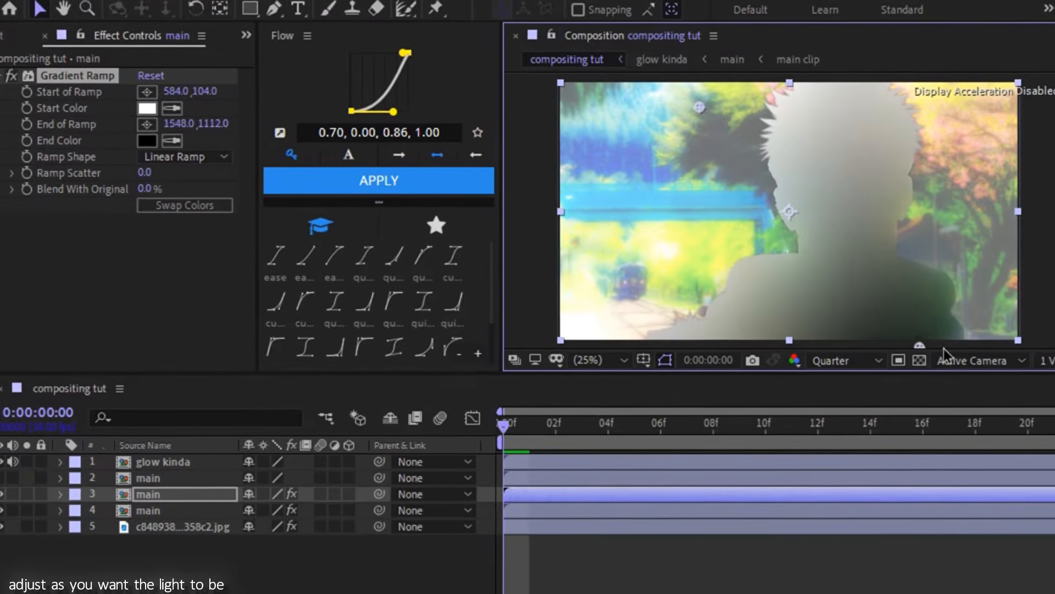
{"action": "left_click_drag", "start_coordinate": [974, 351], "coordinate": [997, 355]}
{"action": "left_click_drag", "start_coordinate": [717, 97], "coordinate": [754, 123]}
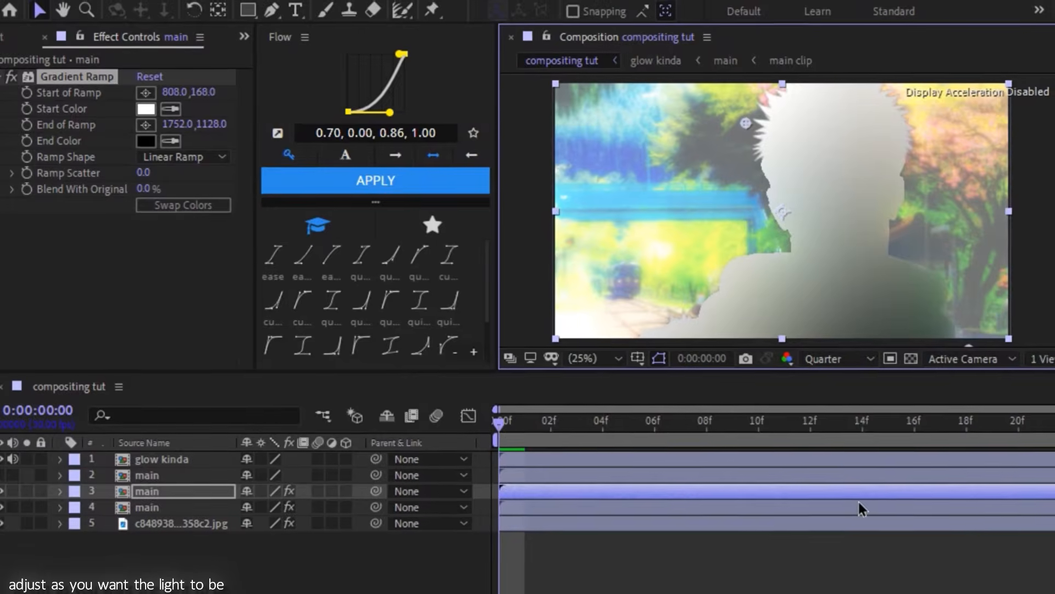
- Set the blending mode of the main layer carrying the Gradient Ramp to Overlay
{"action": "left_click", "coordinate": [859, 502]}
{"action": "right_click", "coordinate": [834, 491]}
{"action": "mouse_move", "coordinate": [890, 336]}
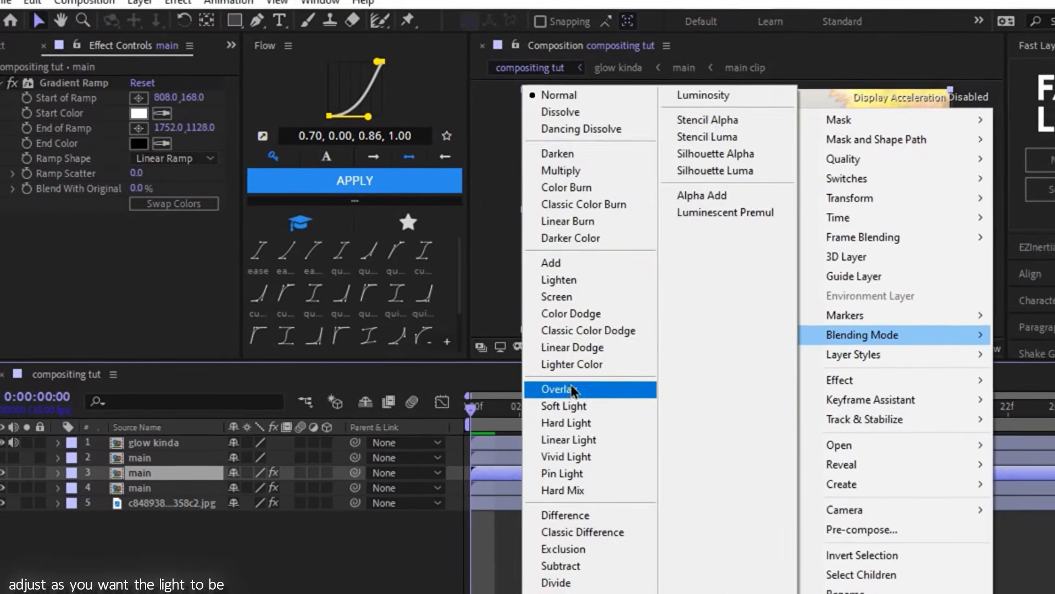
{"action": "left_click", "coordinate": [572, 389]}
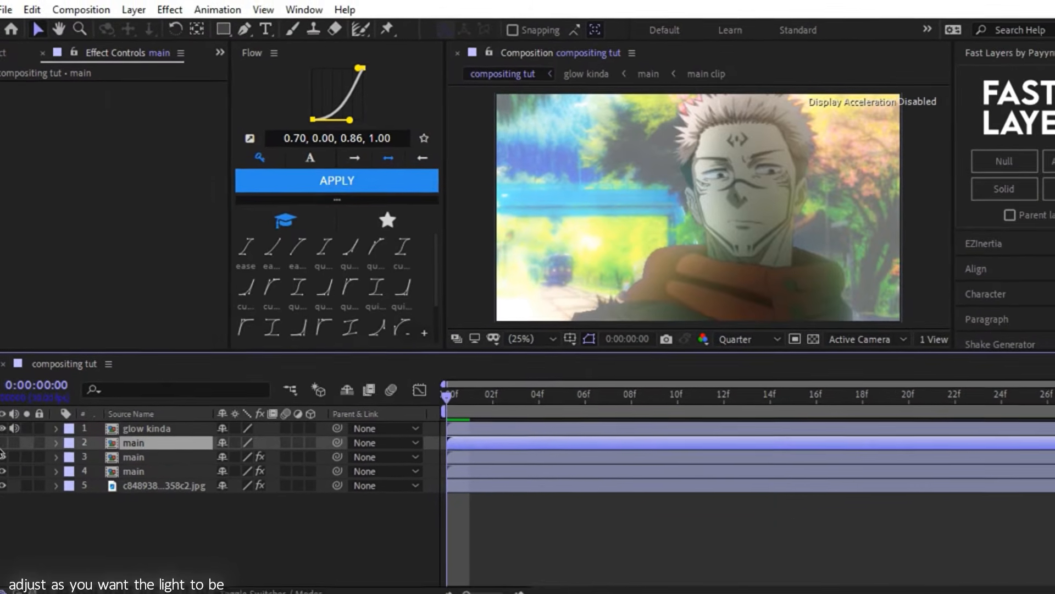
- Make the uppermost main layer visible and apply CC Light Sweep to it
{"action": "left_click", "coordinate": [131, 439]}
{"action": "key", "text": "ctrl+space"}
{"action": "type", "text": "cc li"}
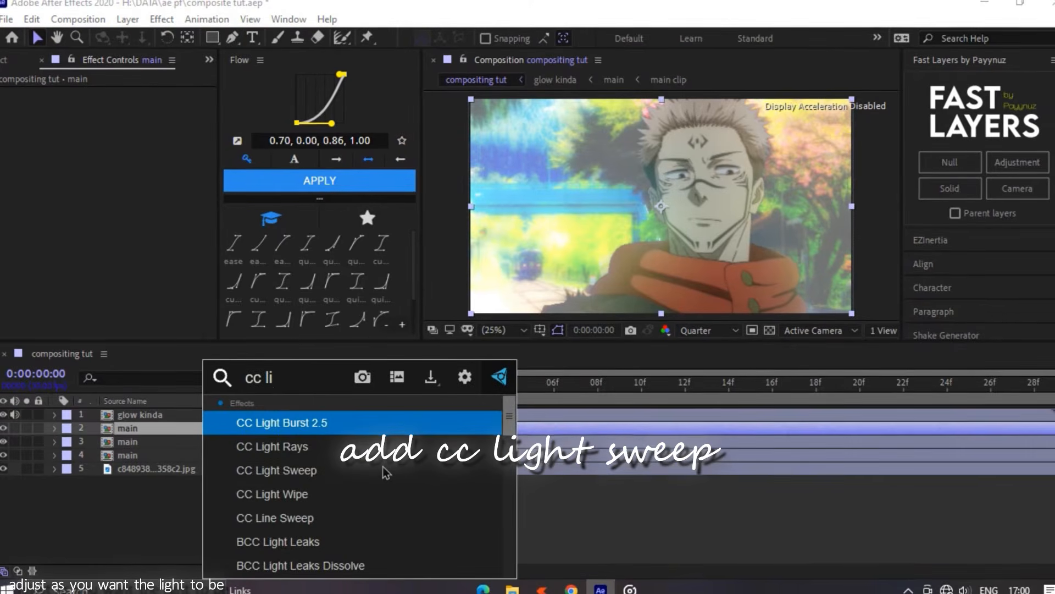
{"action": "left_click", "coordinate": [383, 466]}
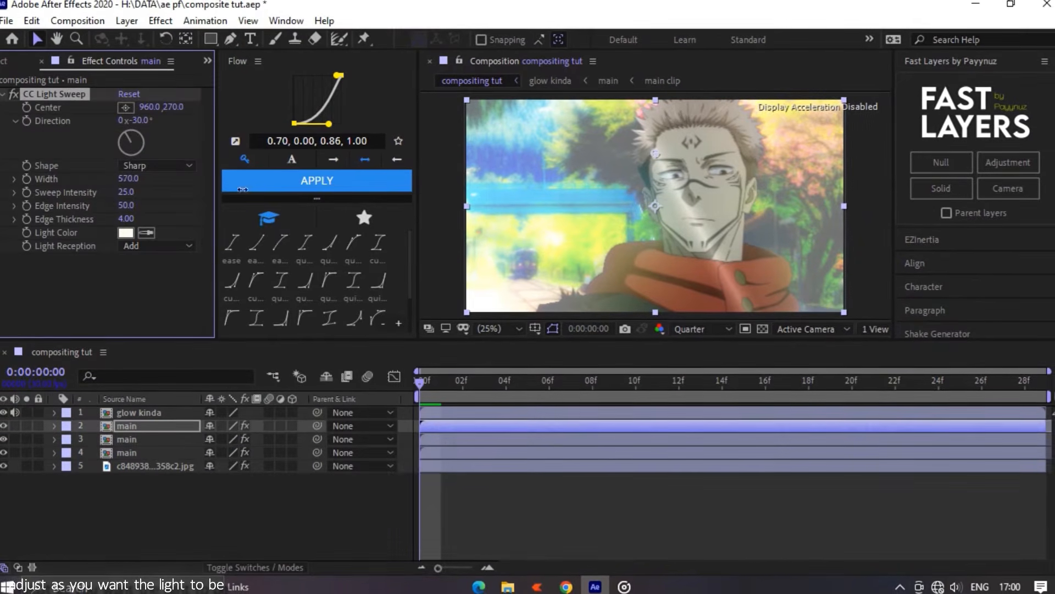
- Set the CC Light Sweep Width to 4000, Sweep Intensity to 0, Edge Intensity to 500, Edge Thickness to 4.7 and Light Reception to Cutout
{"action": "left_click_drag", "start_coordinate": [242, 189], "coordinate": [697, 220]}
{"action": "left_click_drag", "start_coordinate": [109, 198], "coordinate": [152, 207]}
{"action": "left_click_drag", "start_coordinate": [414, 237], "coordinate": [590, 239]}
{"action": "left_click", "coordinate": [127, 220]}
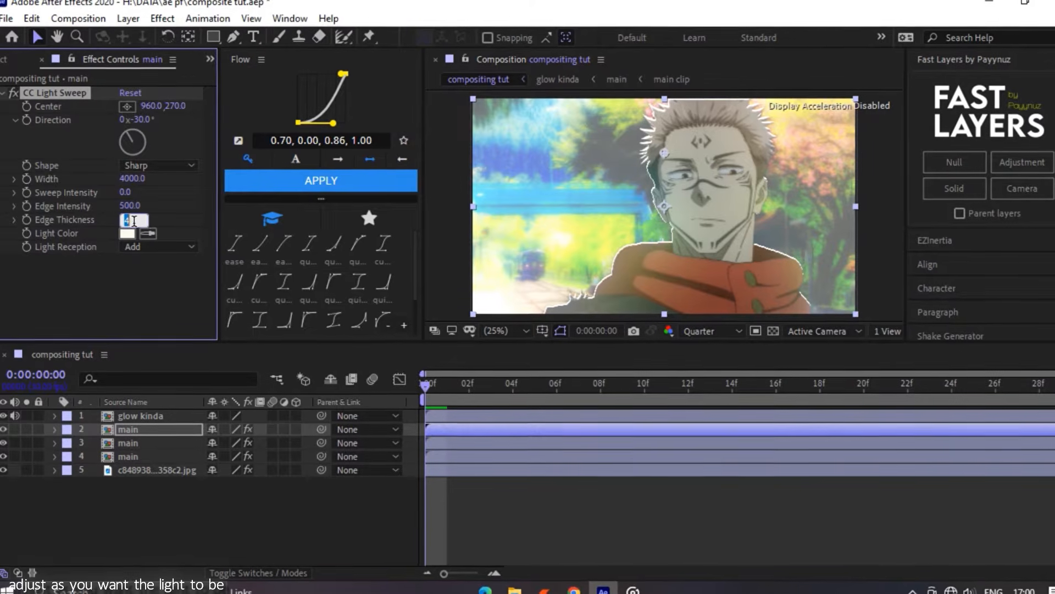
{"action": "type", "text": "4.7"}
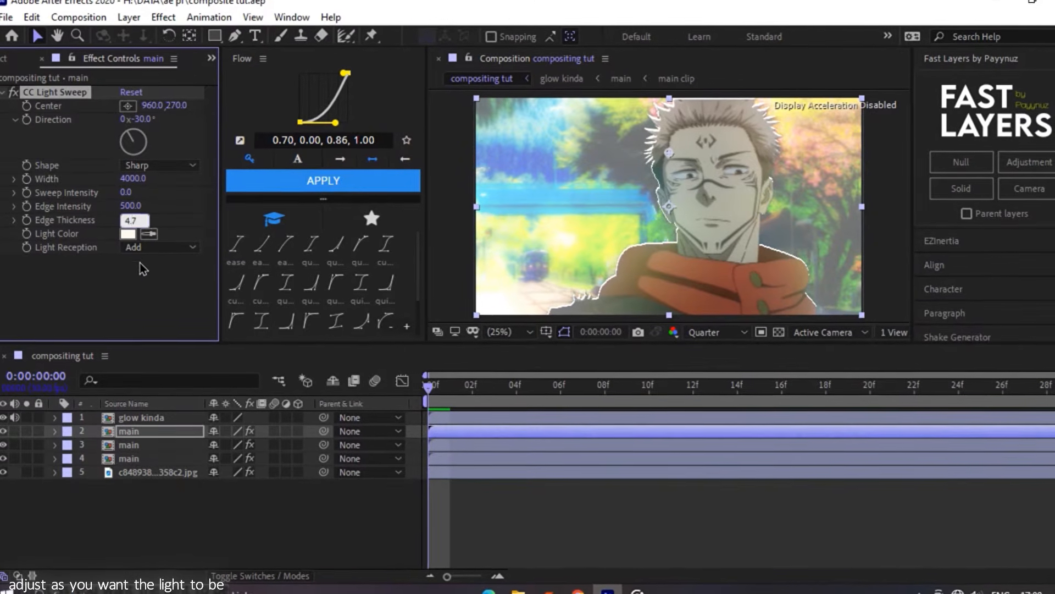
{"action": "left_click", "coordinate": [144, 247]}
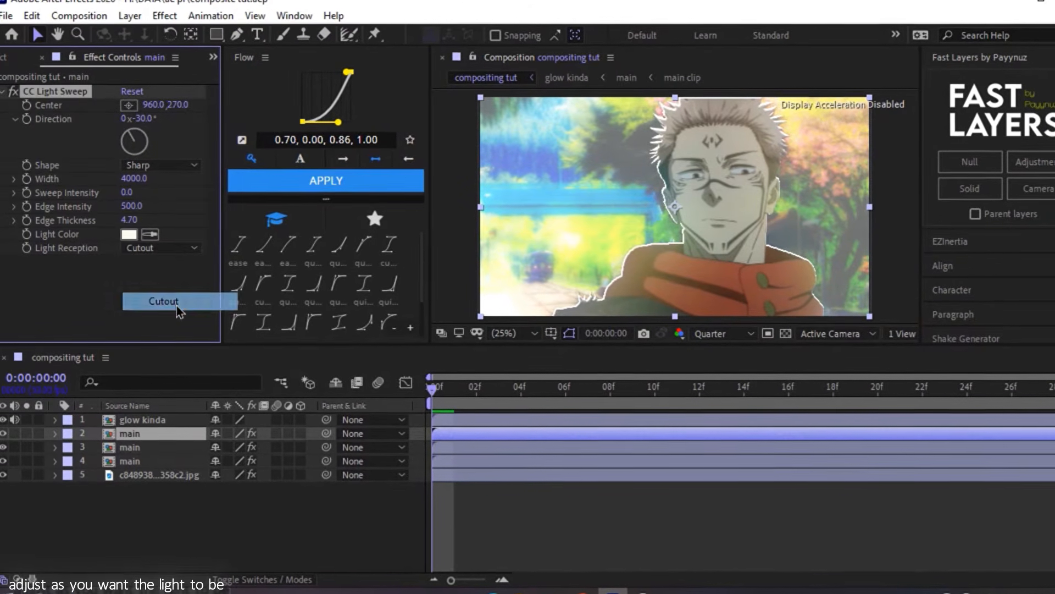
{"action": "left_click", "coordinate": [176, 303]}
- Add a Glow effect to the uppermost main layer with Threshold 0%, Radius 47 and Intensity 1.7
{"action": "key", "text": "ctrl+space"}
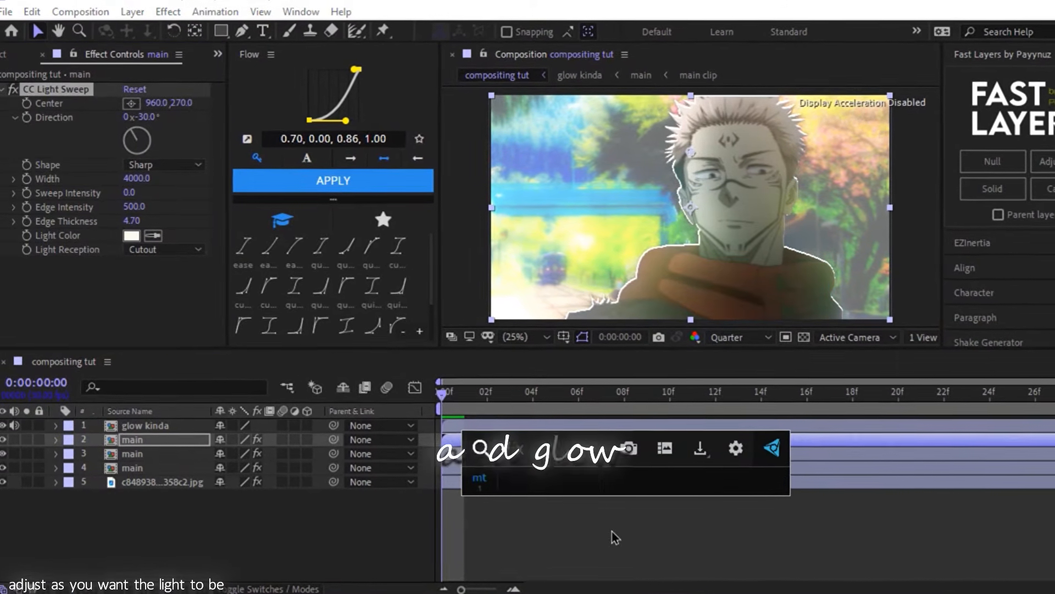
{"action": "type", "text": "glo"}
{"action": "key", "text": "Return"}
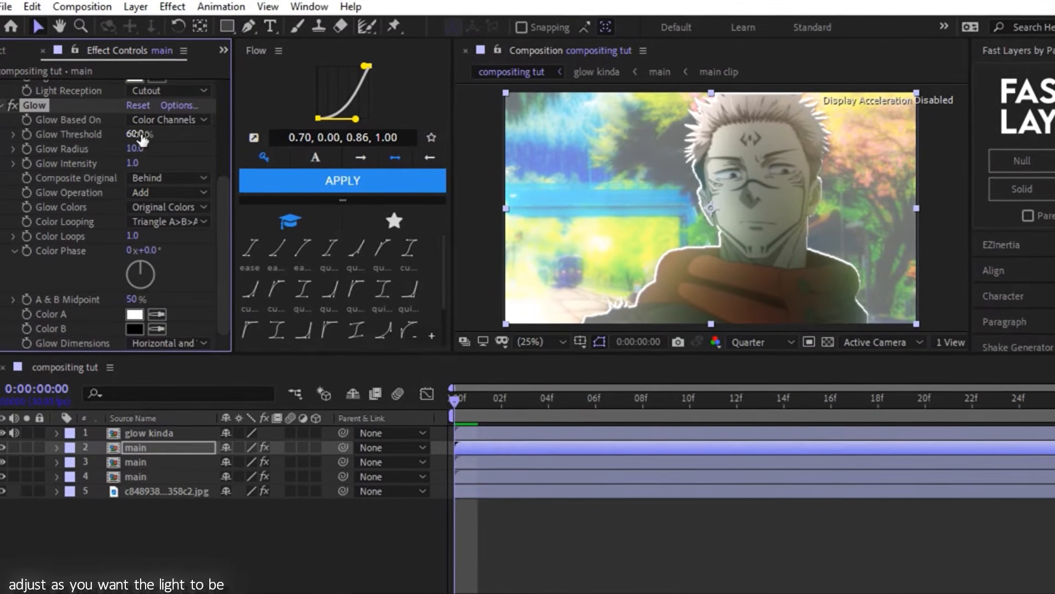
{"action": "left_click", "coordinate": [136, 134]}
{"action": "type", "text": "0"}
{"action": "left_click", "coordinate": [155, 154]}
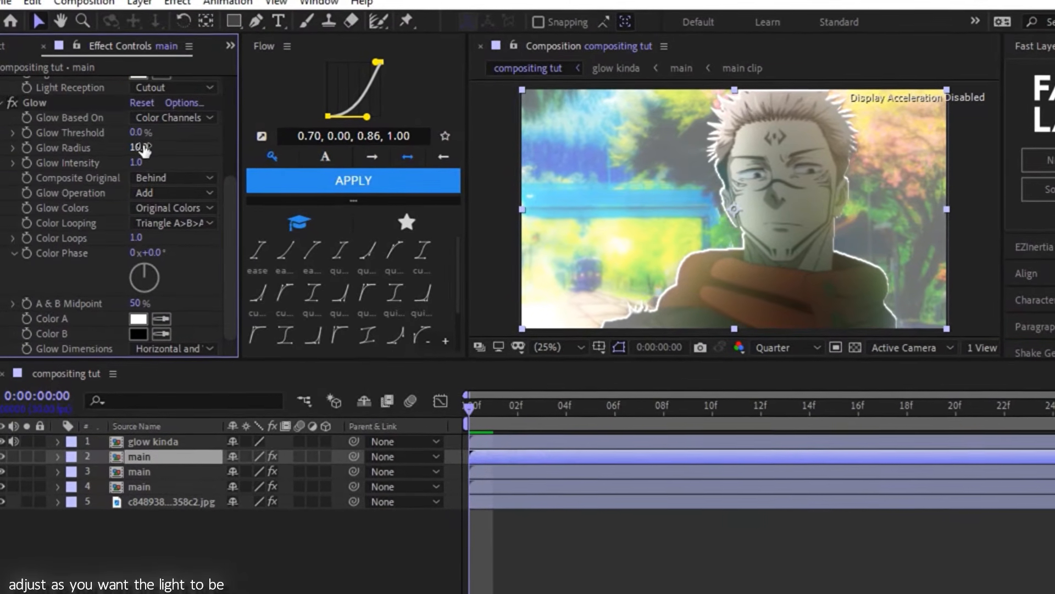
{"action": "left_click", "coordinate": [140, 148]}
{"action": "type", "text": "47"}
{"action": "left_click", "coordinate": [147, 163]}
{"action": "left_click", "coordinate": [140, 162]}
{"action": "type", "text": "1.7"}
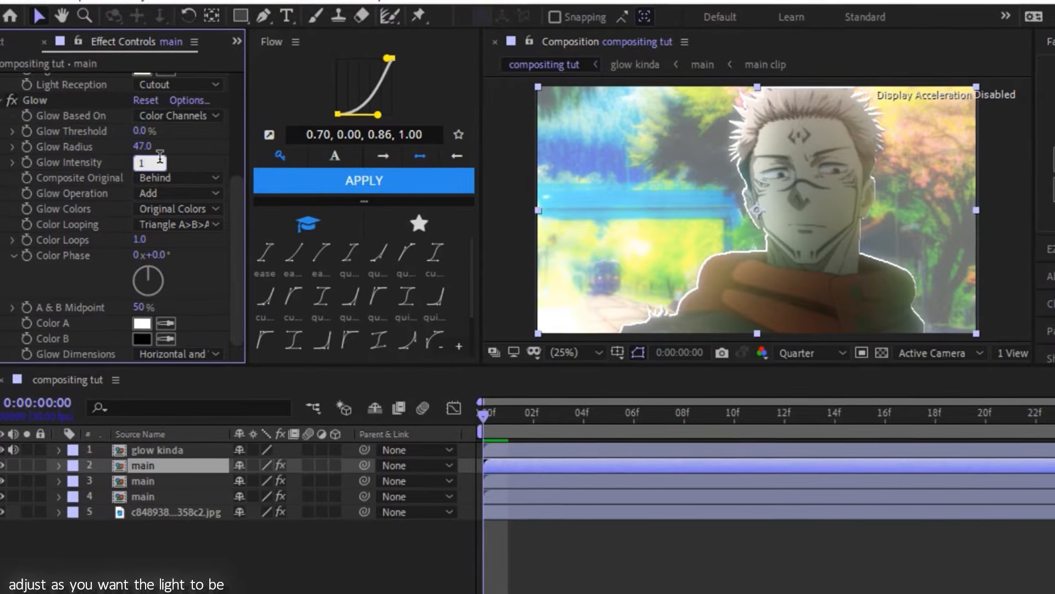
- Duplicate the Glow effect and set the copy's Radius to 244 and Intensity to 0.4
{"action": "left_click", "coordinate": [33, 102]}
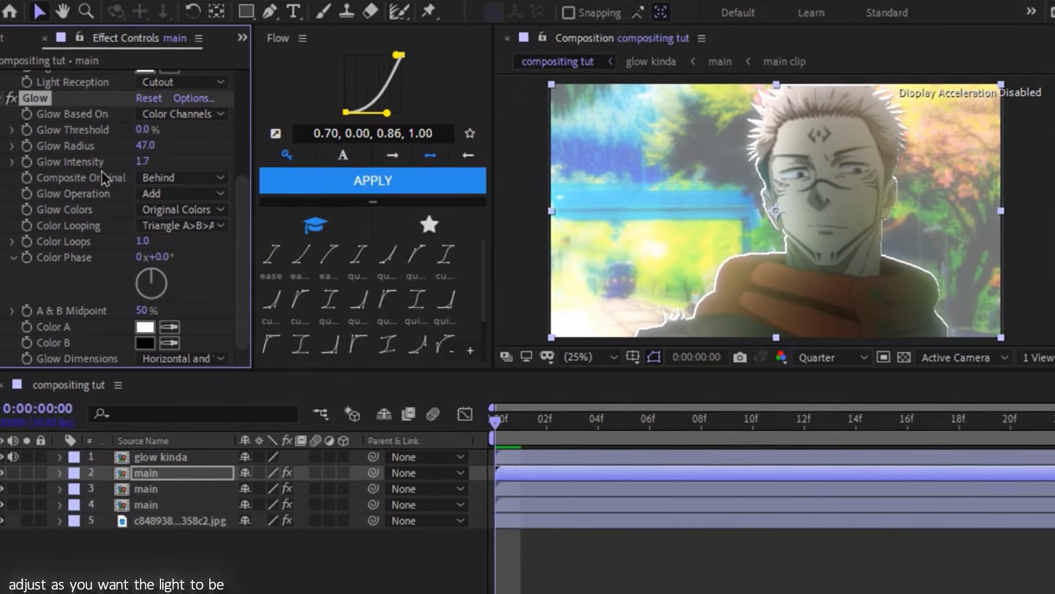
{"action": "key", "text": "ctrl+d"}
{"action": "left_click", "coordinate": [155, 144]}
{"action": "type", "text": "2"}
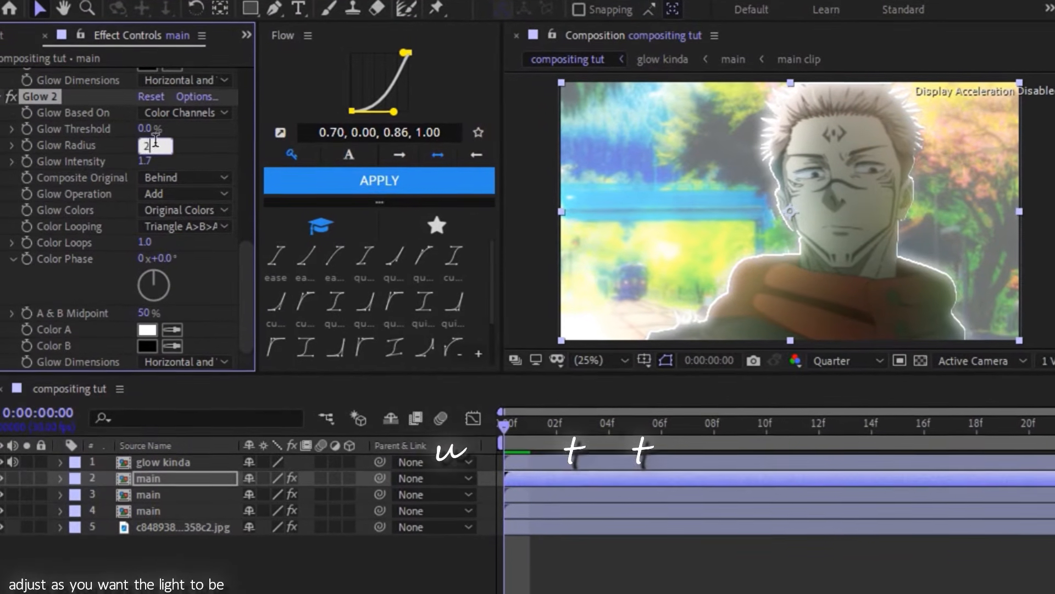
{"action": "type", "text": "44"}
{"action": "key", "text": "Return"}
{"action": "left_click", "coordinate": [155, 162]}
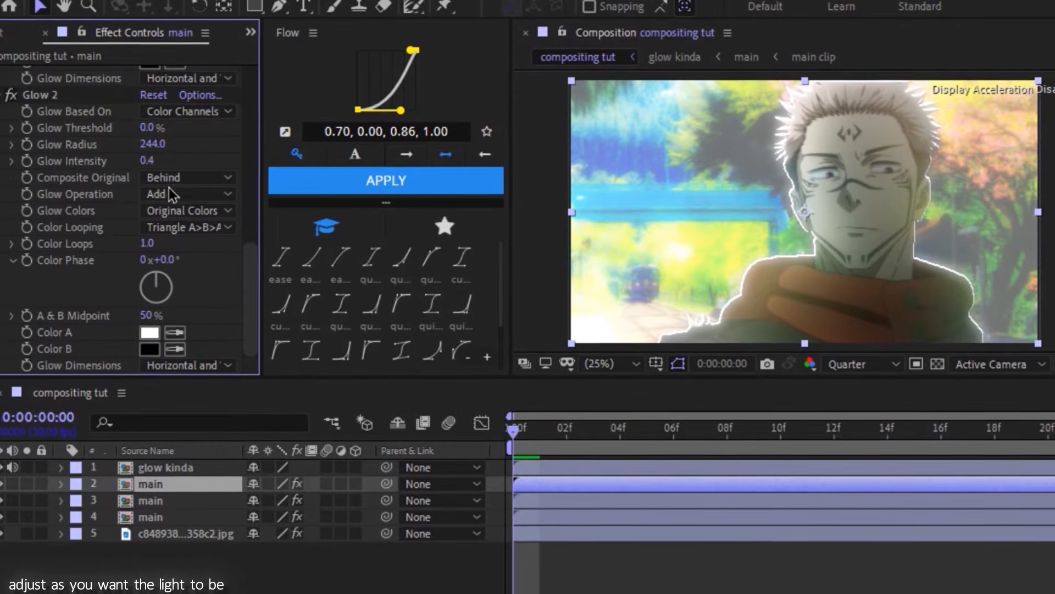
- Adjust the CC Light Sweep to a Direction of -52°, Edge Intensity of 90 and Edge Thickness of 9.5
{"action": "scroll", "coordinate": [169, 193], "scroll_direction": "up", "scroll_amount": 8}
{"action": "scroll", "coordinate": [2, 342], "scroll_direction": "up", "scroll_amount": 5}
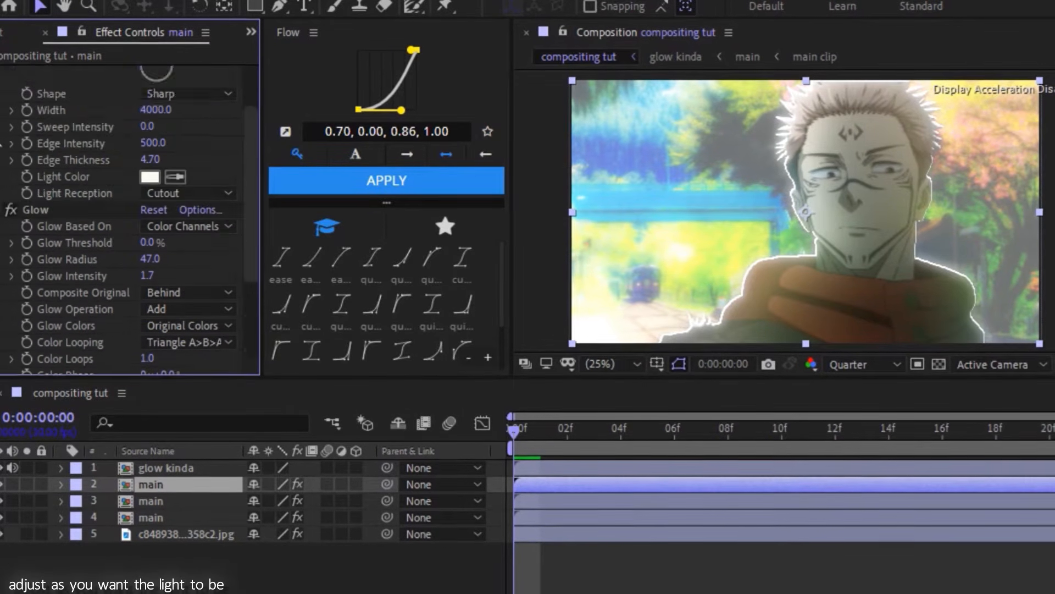
{"action": "left_click", "coordinate": [2, 210]}
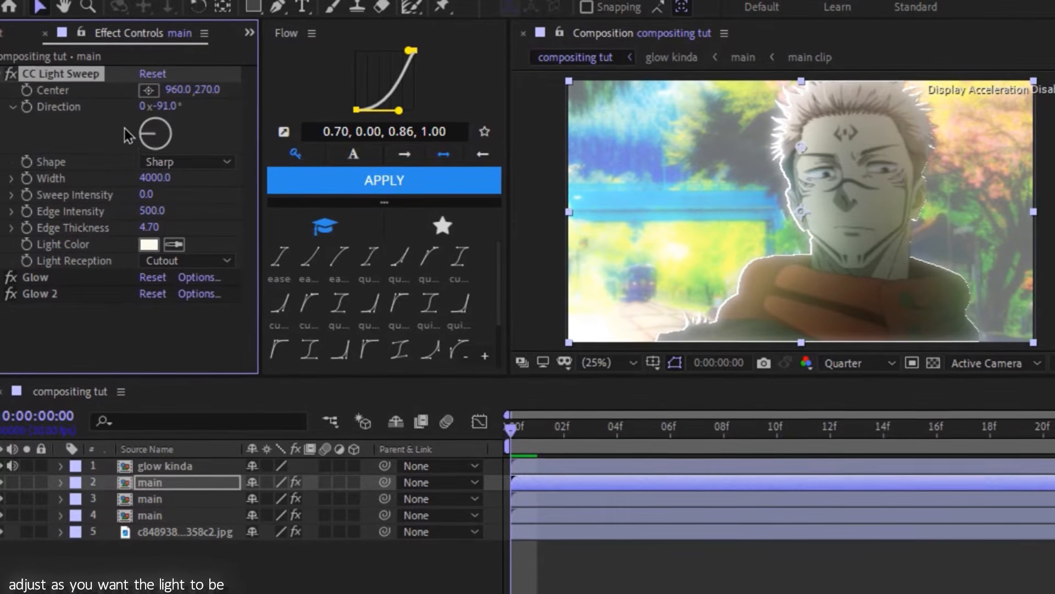
{"action": "left_click", "coordinate": [130, 114]}
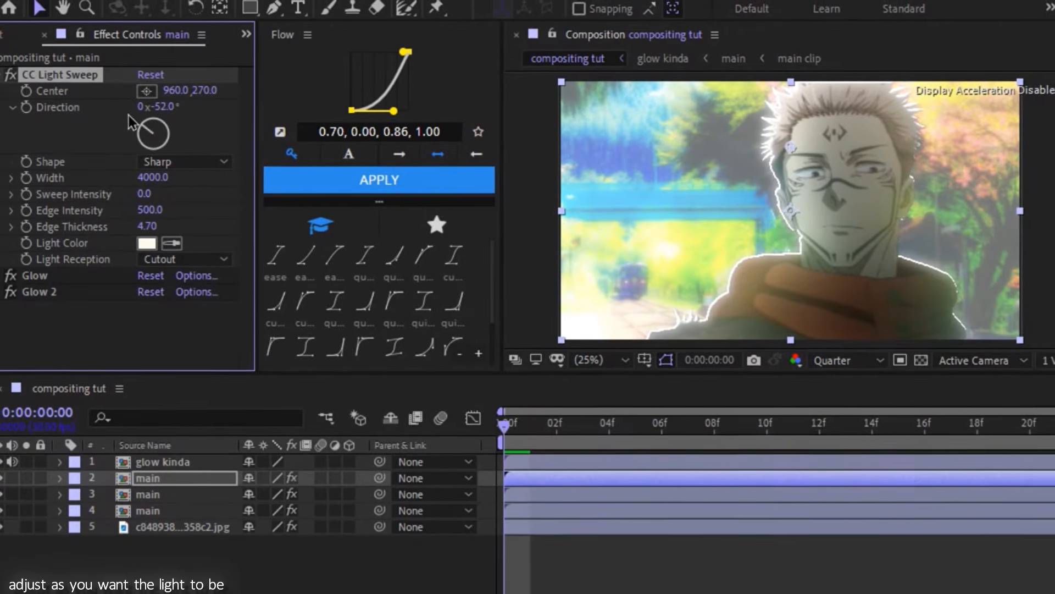
{"action": "left_click_drag", "start_coordinate": [148, 229], "coordinate": [246, 229]}
{"action": "left_click_drag", "start_coordinate": [147, 209], "coordinate": [2, 210]}
{"action": "left_click_drag", "start_coordinate": [141, 212], "coordinate": [199, 231]}
{"action": "left_click_drag", "start_coordinate": [124, 206], "coordinate": [93, 231]}
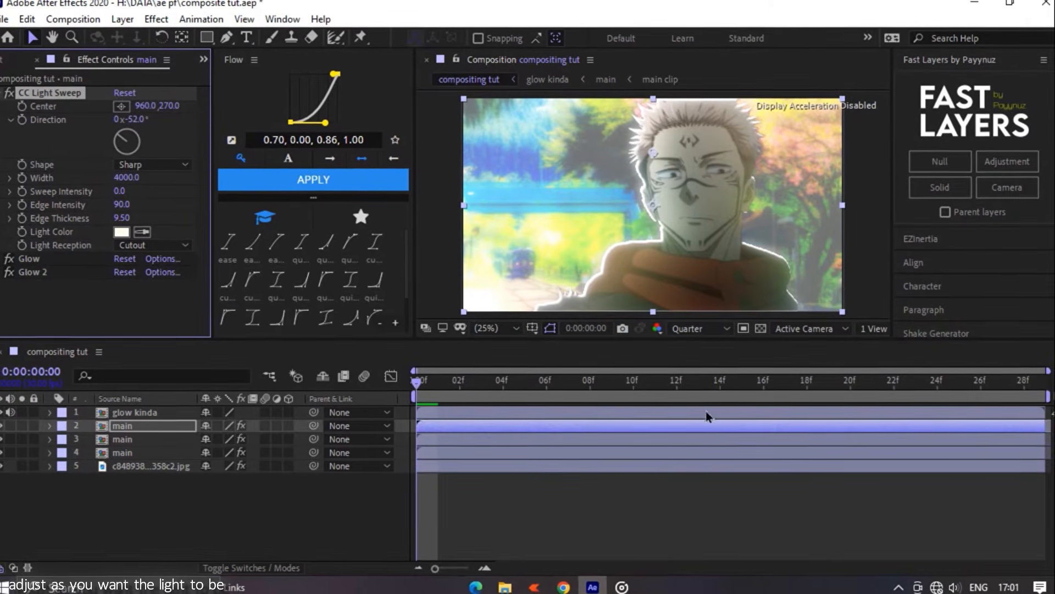
- Create a white 1920 x 1080 px solid directly above the background image layer
{"action": "left_click", "coordinate": [687, 496]}
{"action": "left_click", "coordinate": [569, 440]}
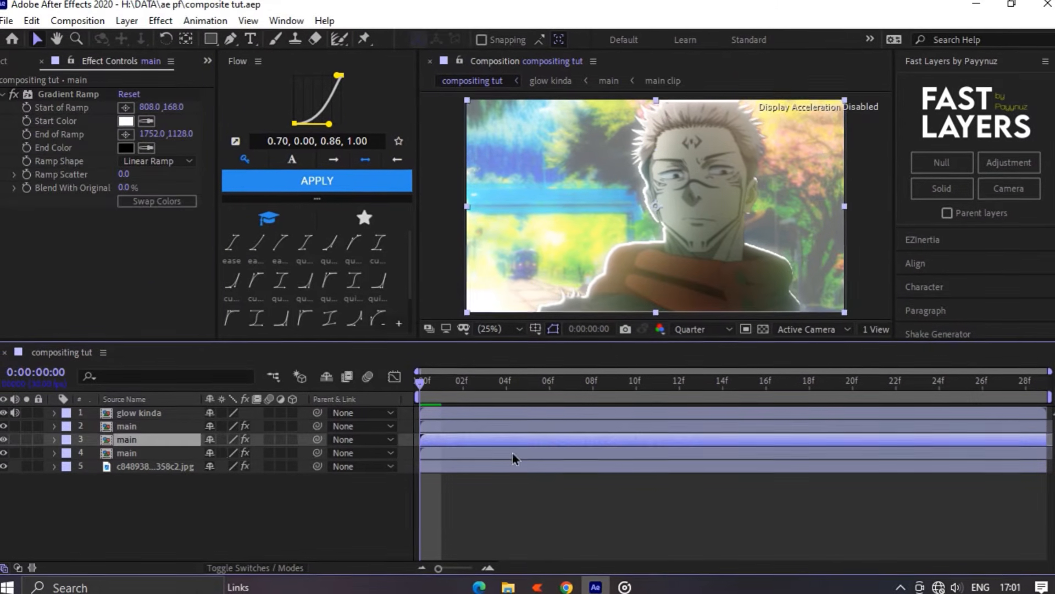
{"action": "left_click", "coordinate": [159, 468]}
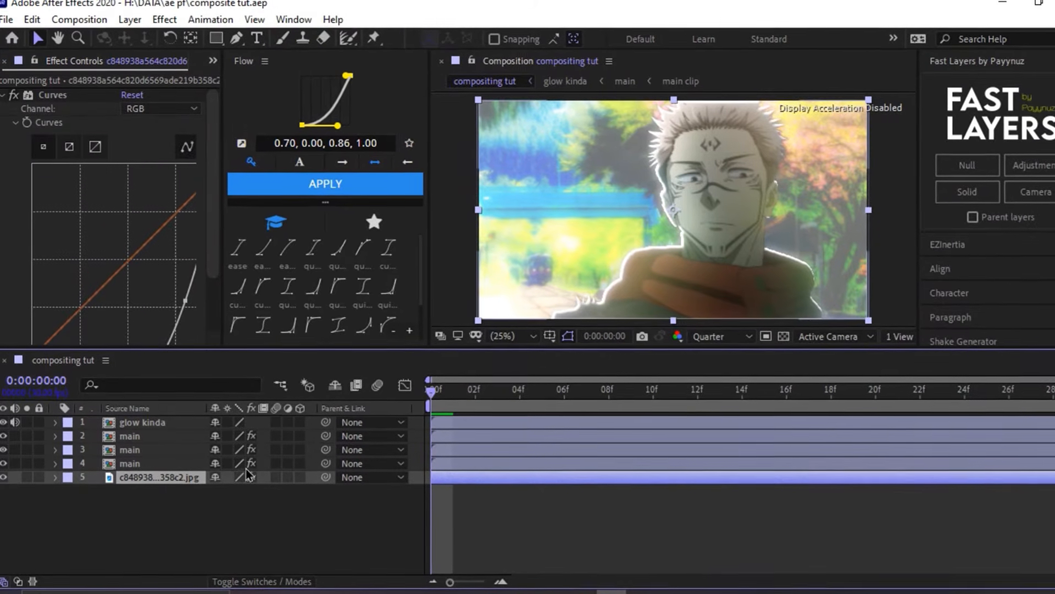
{"action": "key", "text": "ctrl+y"}
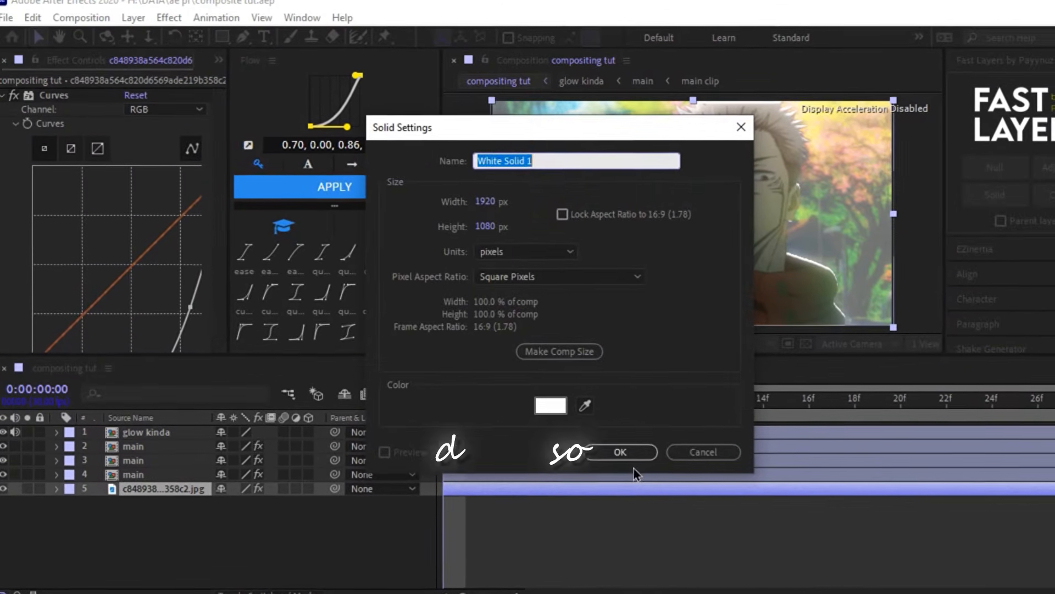
{"action": "left_click", "coordinate": [613, 448]}
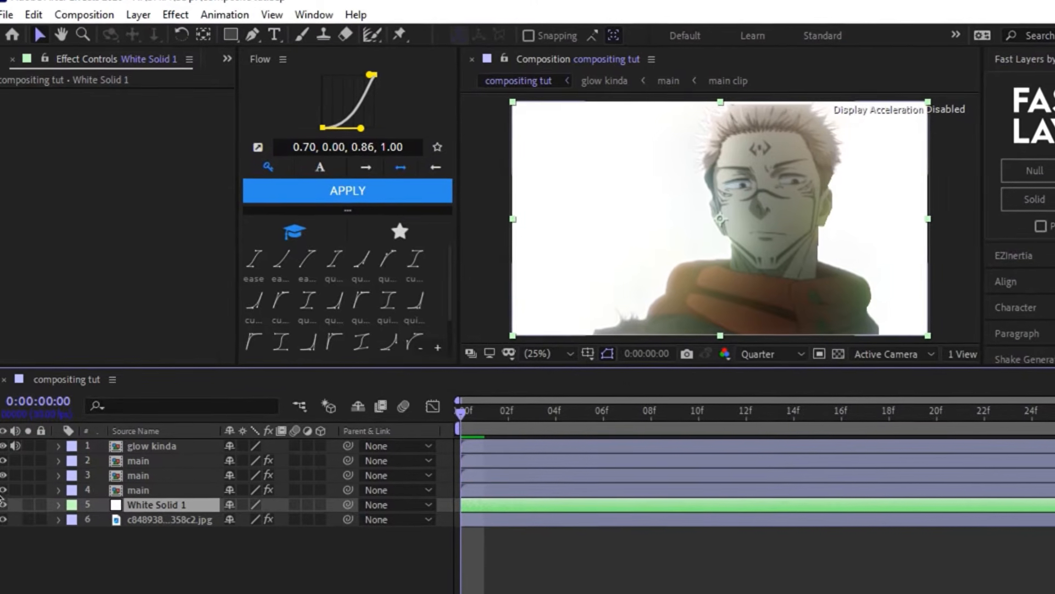
- Hide the glow kinda and main layers and apply CC Particle World to the white solid
{"action": "left_click_drag", "start_coordinate": [3, 439], "coordinate": [4, 481]}
{"action": "key", "text": "ctrl+space"}
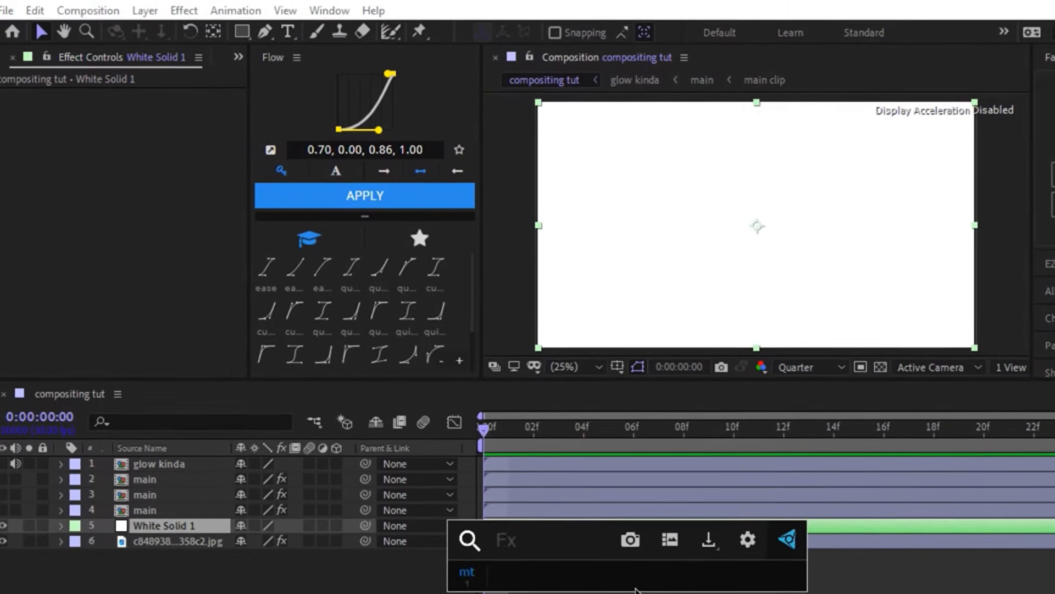
{"action": "type", "text": "cc pa"}
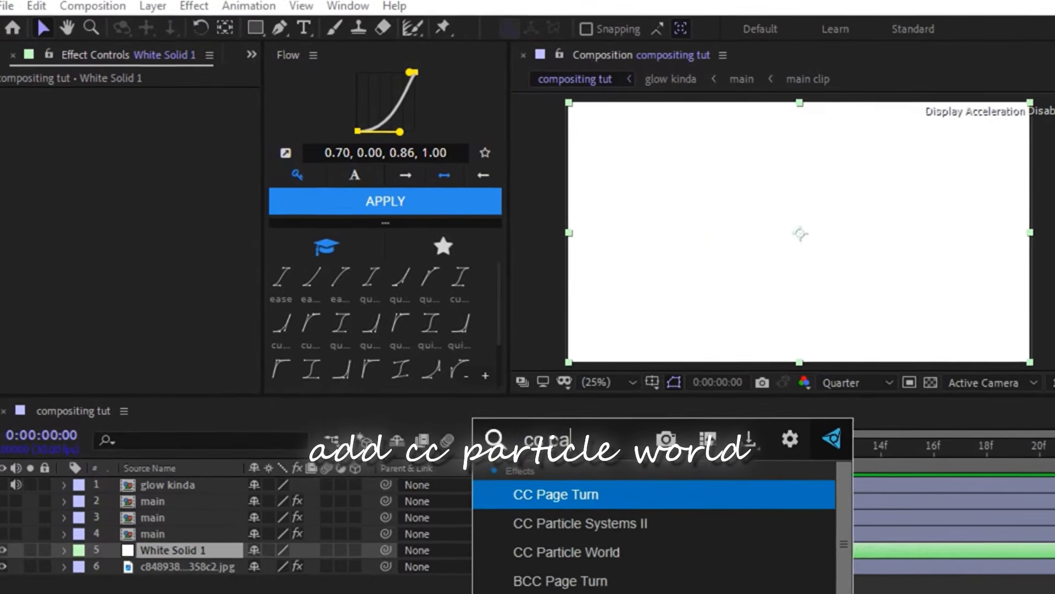
{"action": "key", "text": "Down"}
{"action": "key", "text": "Down"}
{"action": "key", "text": "Return"}
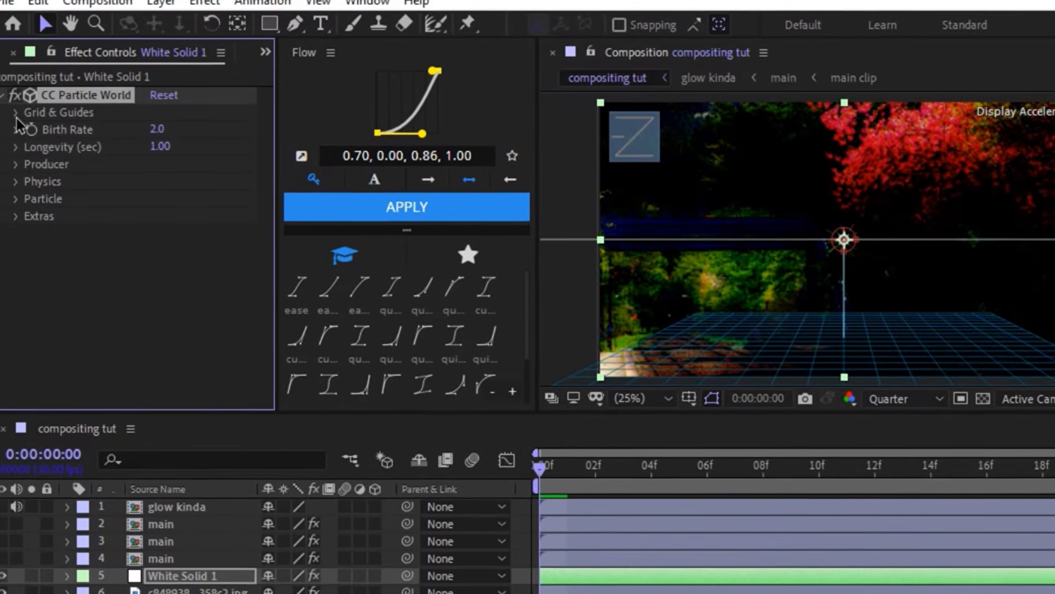
- Turn off the particle effect's Position, Radius, Motion Path, Grid, Horizon and Axis Box guides, and expand its Producer settings
{"action": "left_click", "coordinate": [16, 112]}
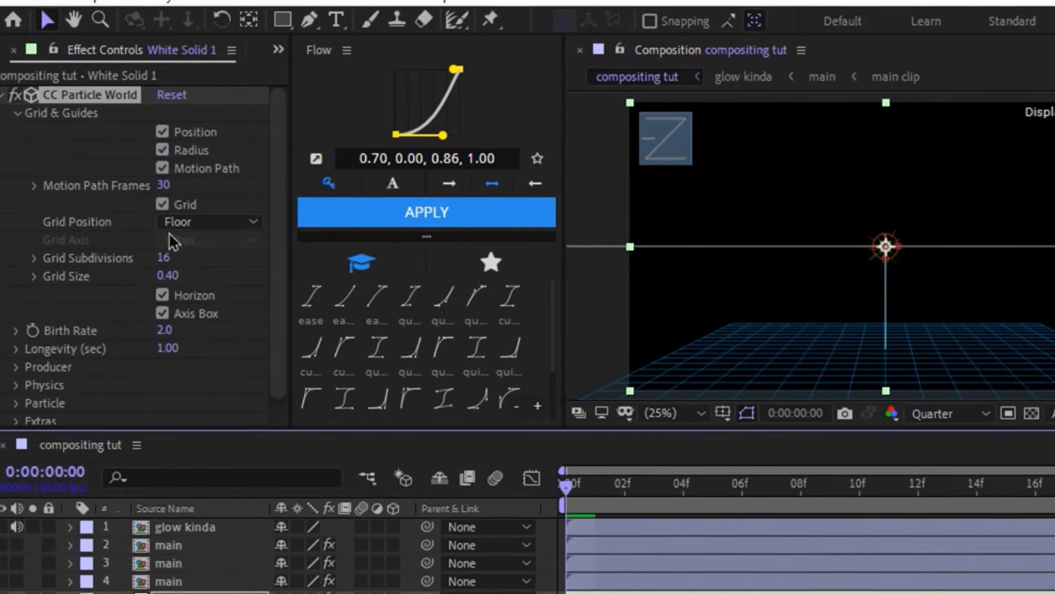
{"action": "left_click", "coordinate": [159, 166]}
{"action": "left_click", "coordinate": [166, 151]}
{"action": "left_click", "coordinate": [166, 133]}
{"action": "left_click", "coordinate": [165, 206]}
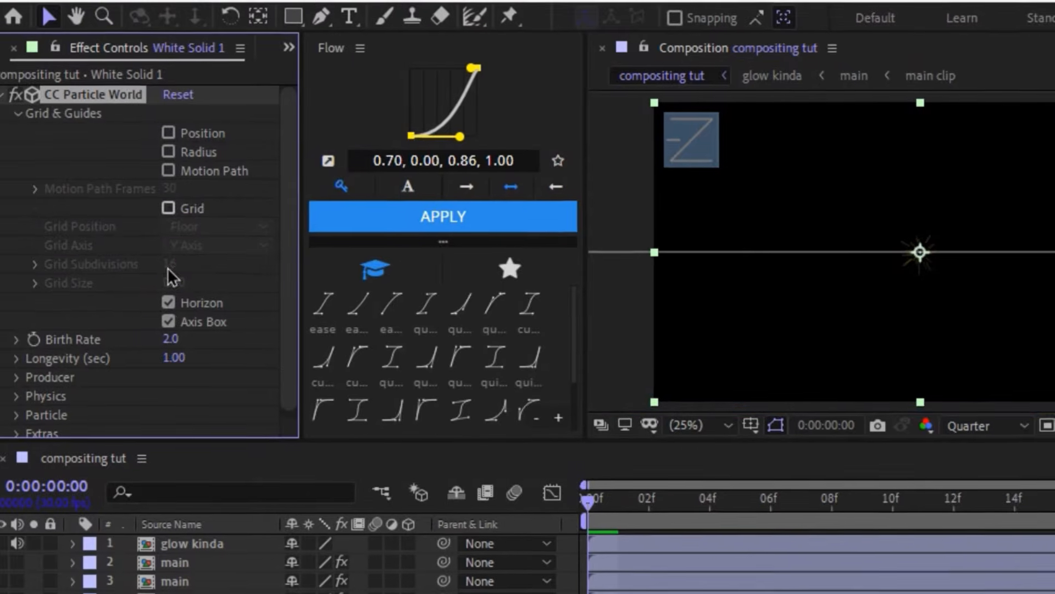
{"action": "left_click", "coordinate": [165, 299]}
{"action": "left_click", "coordinate": [165, 318]}
{"action": "left_click", "coordinate": [20, 113]}
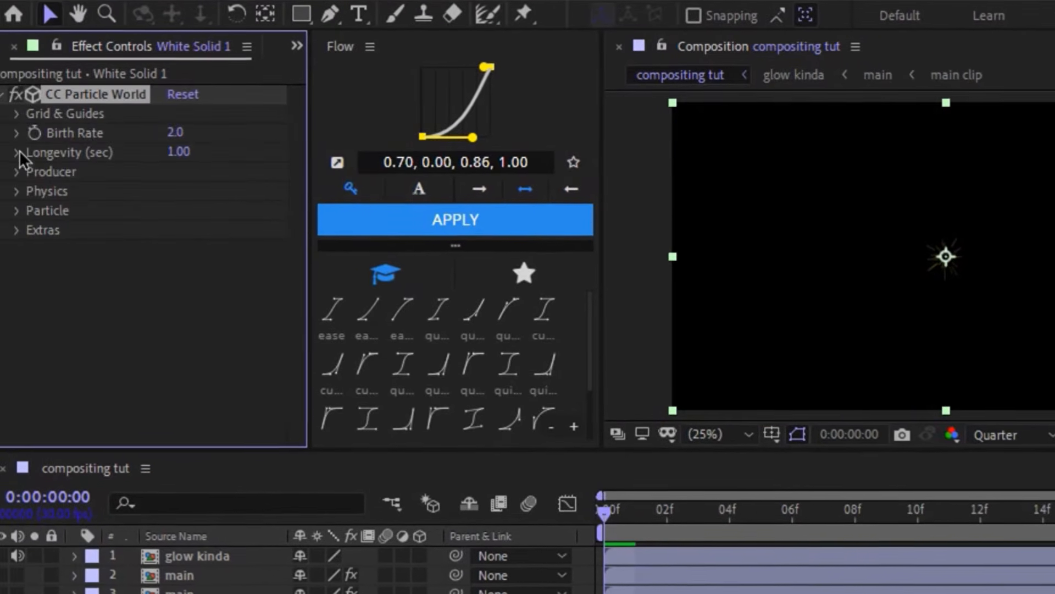
{"action": "left_click", "coordinate": [18, 174]}
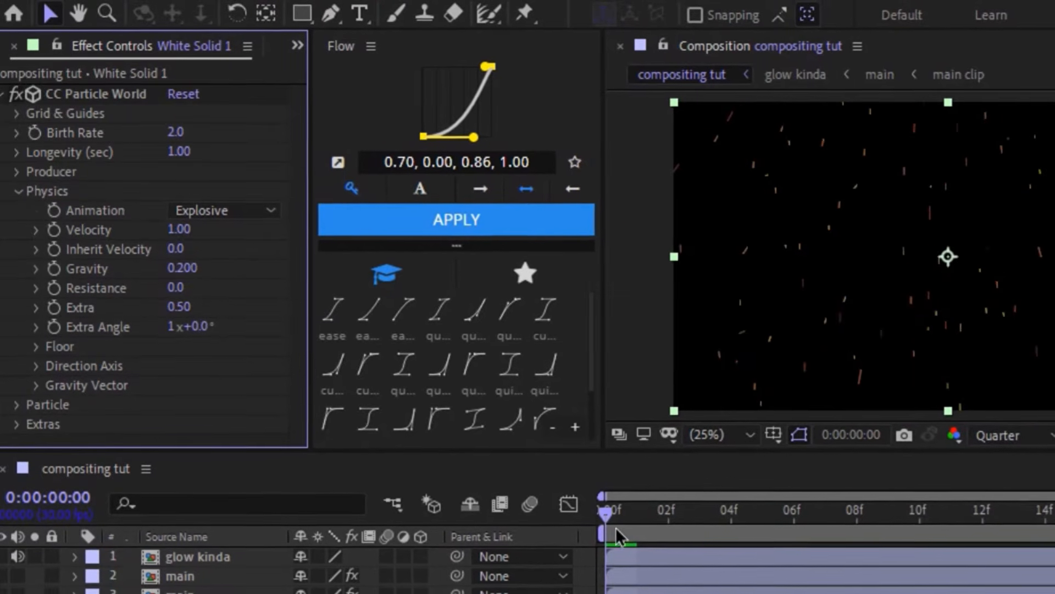
- Try the Twirl, Twirly and Viscouse physics animations for the particles, scrubbing through the timeline to compare them
{"action": "left_click_drag", "start_coordinate": [611, 514], "coordinate": [859, 496]}
{"action": "left_click", "coordinate": [220, 209]}
{"action": "left_click", "coordinate": [215, 362]}
{"action": "left_click", "coordinate": [220, 207]}
{"action": "left_click", "coordinate": [239, 361]}
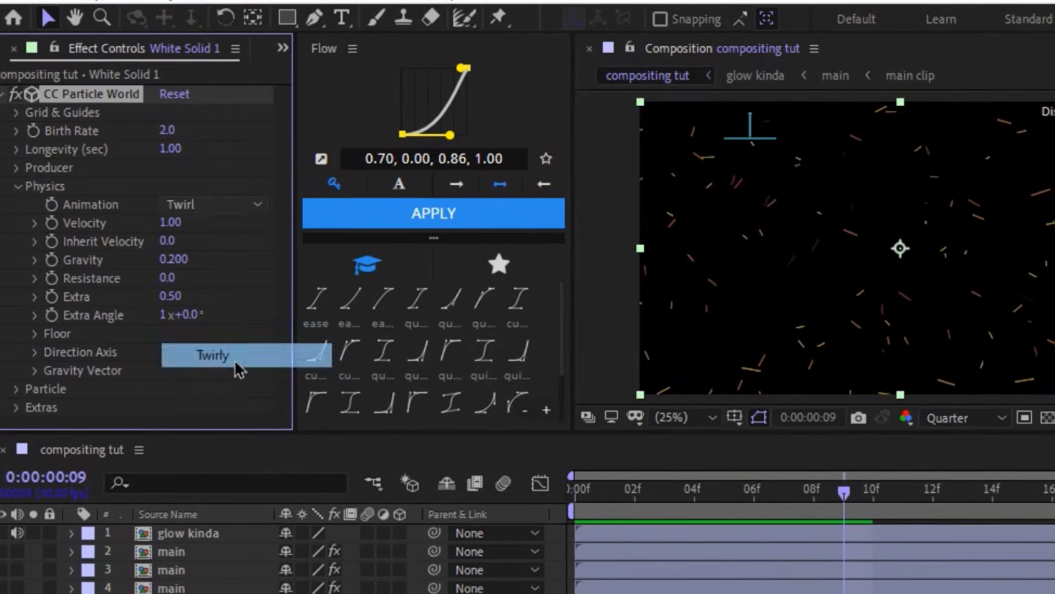
{"action": "left_click", "coordinate": [220, 205]}
{"action": "left_click", "coordinate": [217, 304]}
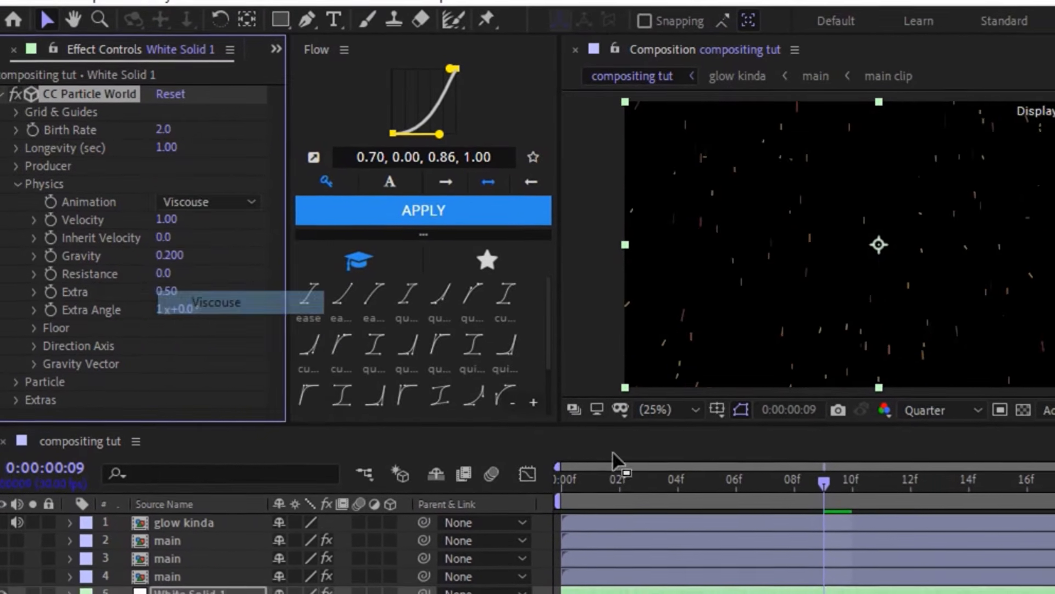
{"action": "left_click_drag", "start_coordinate": [678, 487], "coordinate": [1054, 493]}
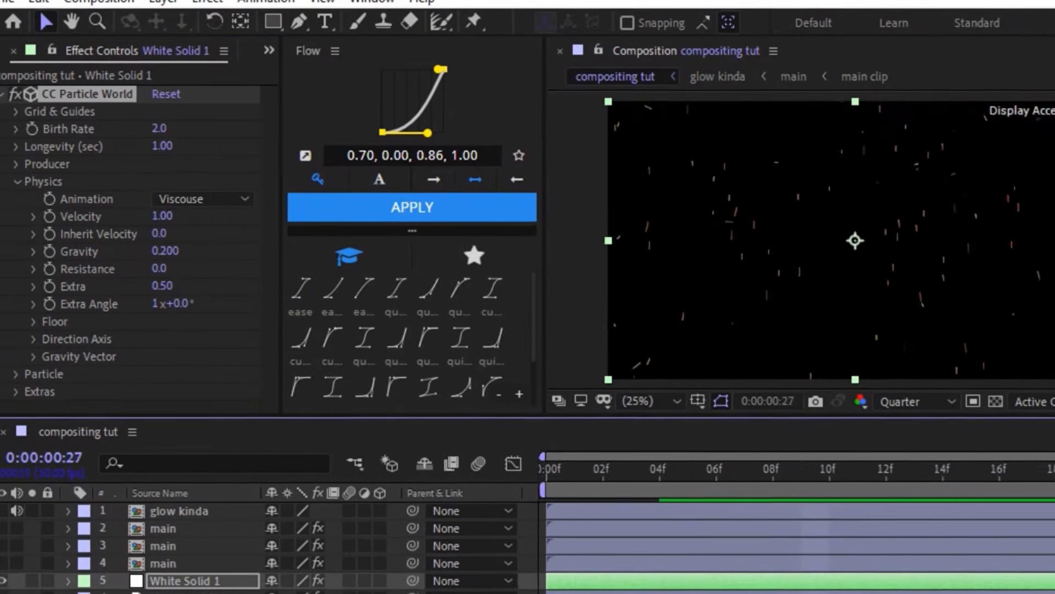
- Return the particle physics animation to Explosive and preview the motion
{"action": "left_click", "coordinate": [201, 199]}
{"action": "left_click", "coordinate": [212, 220]}
{"action": "key", "text": "space"}
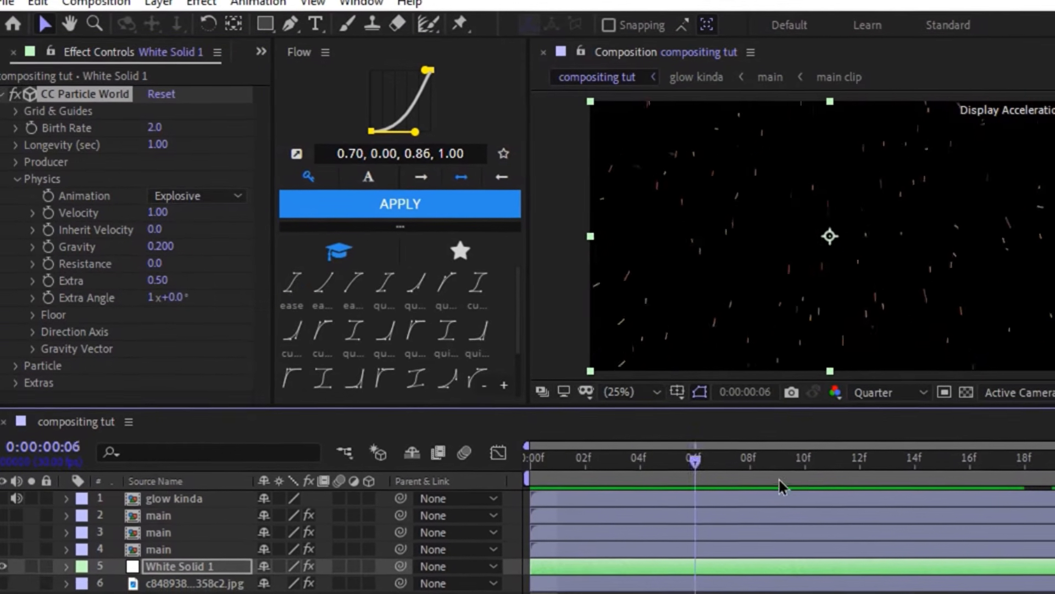
{"action": "key", "text": "space"}
- Change the particle type of the particle effect to Shaded Sphere
{"action": "left_click", "coordinate": [18, 179]}
{"action": "left_click", "coordinate": [16, 196]}
{"action": "scroll", "coordinate": [130, 195], "scroll_direction": "down", "scroll_amount": 2}
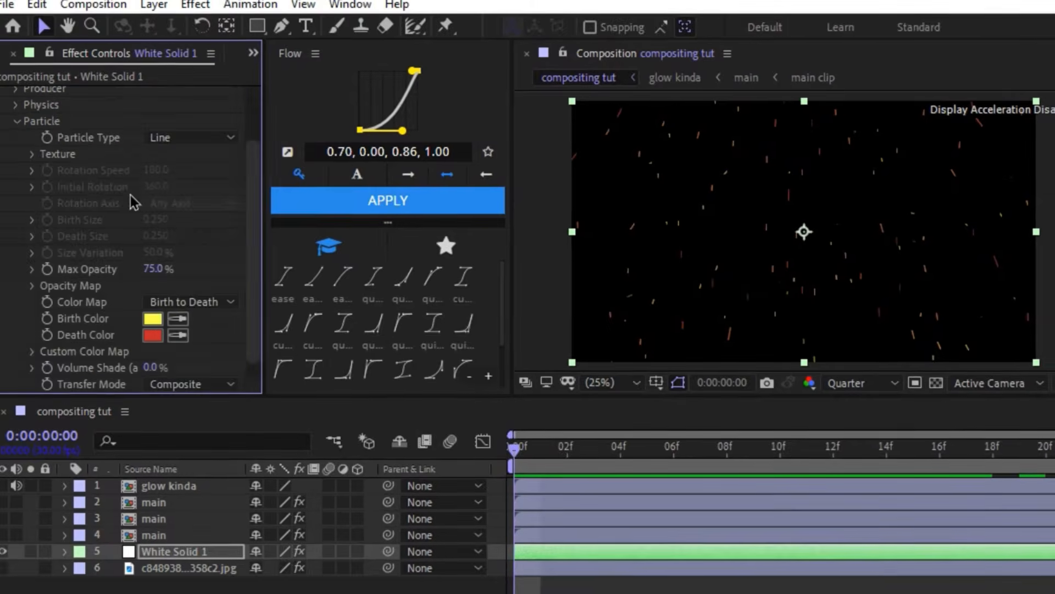
{"action": "left_click", "coordinate": [181, 138]}
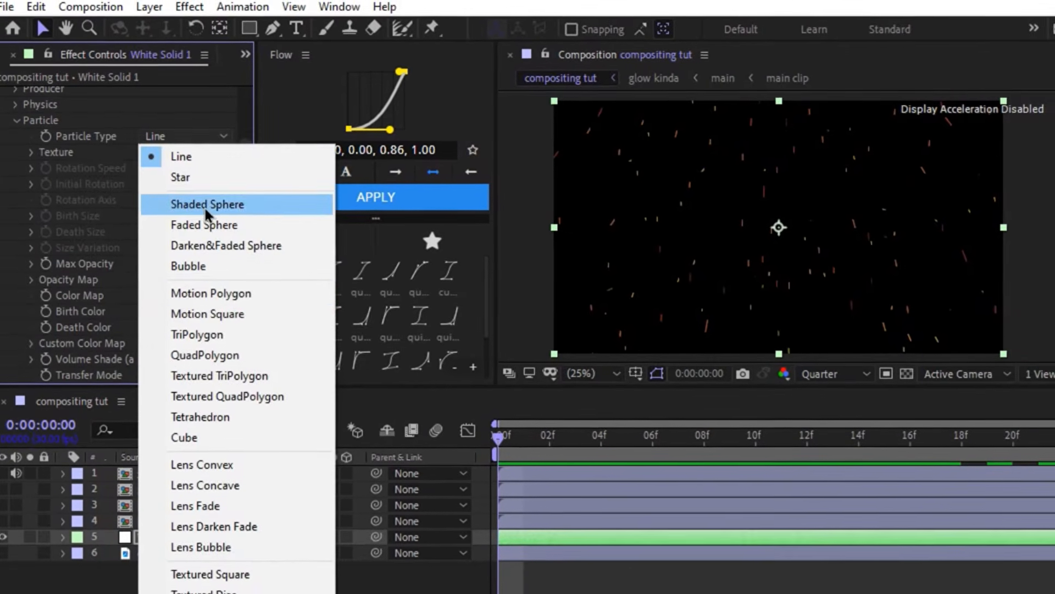
{"action": "left_click", "coordinate": [204, 205]}
- Set both the birth color and the death color of the particles to white (FFFFFF)
{"action": "left_click", "coordinate": [146, 311]}
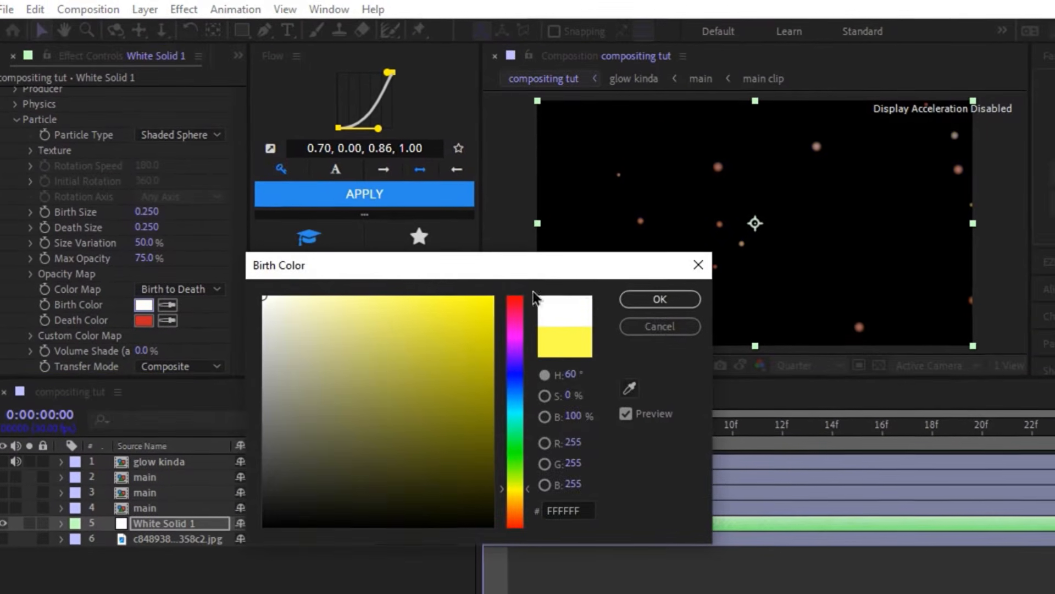
{"action": "left_click", "coordinate": [659, 299]}
{"action": "left_click", "coordinate": [143, 320]}
{"action": "left_click_drag", "start_coordinate": [293, 326], "coordinate": [263, 296]}
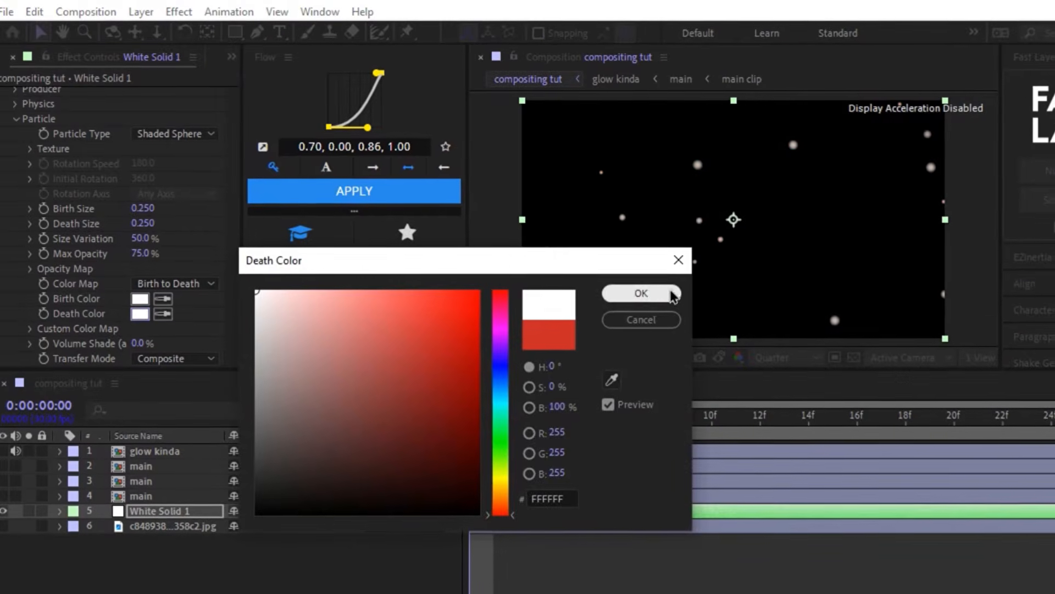
{"action": "left_click", "coordinate": [673, 295]}
- Set the particles' size variation and max opacity to 100%, birth and death size to 0.130, and birth rate to 11.4
{"action": "left_click_drag", "start_coordinate": [137, 237], "coordinate": [313, 253]}
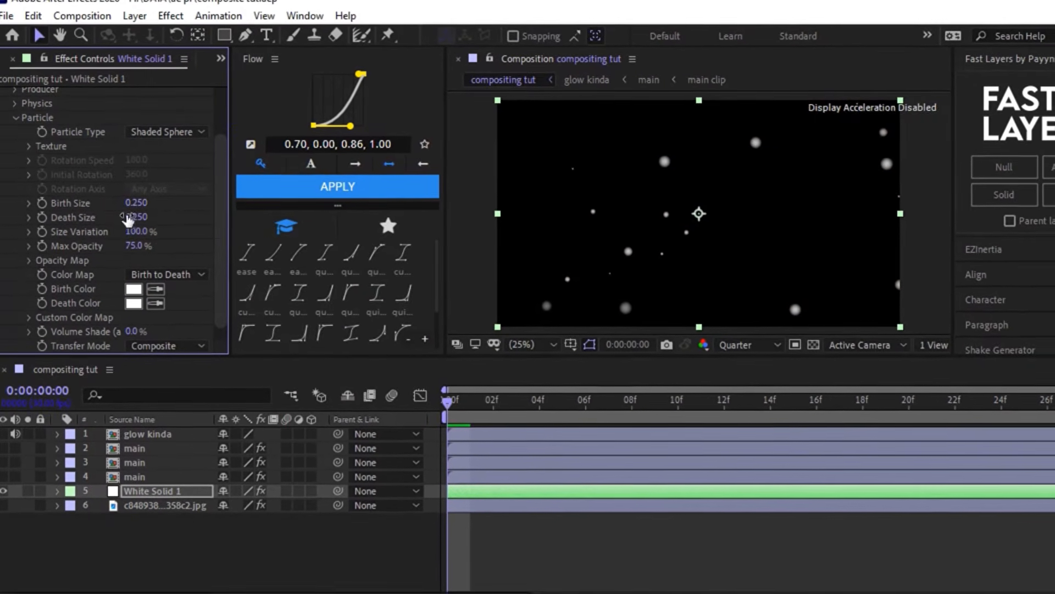
{"action": "left_click_drag", "start_coordinate": [135, 245], "coordinate": [499, 284]}
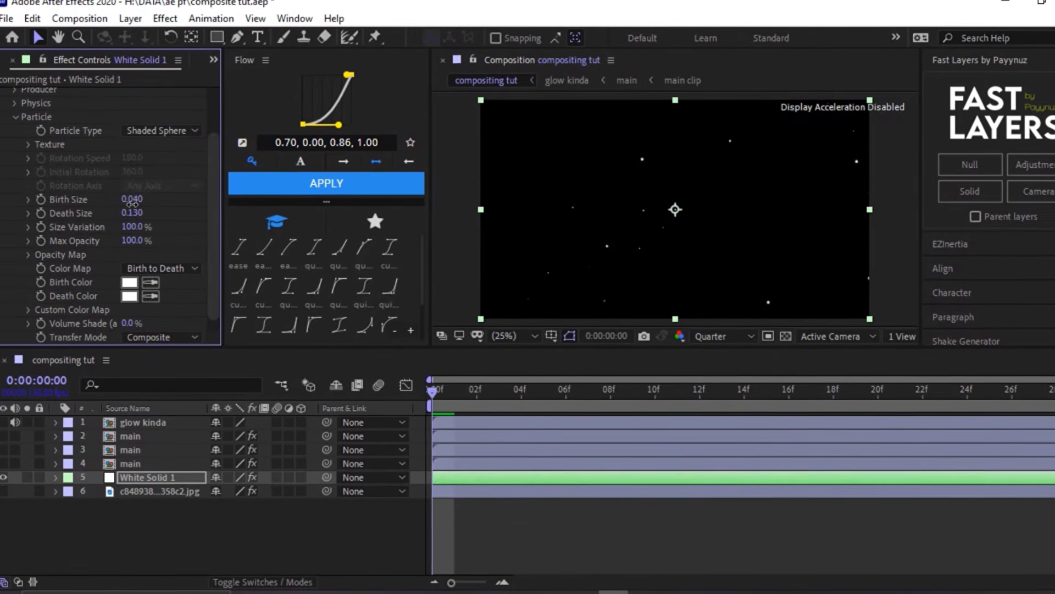
{"action": "scroll", "coordinate": [131, 209], "scroll_direction": "up", "scroll_amount": 3}
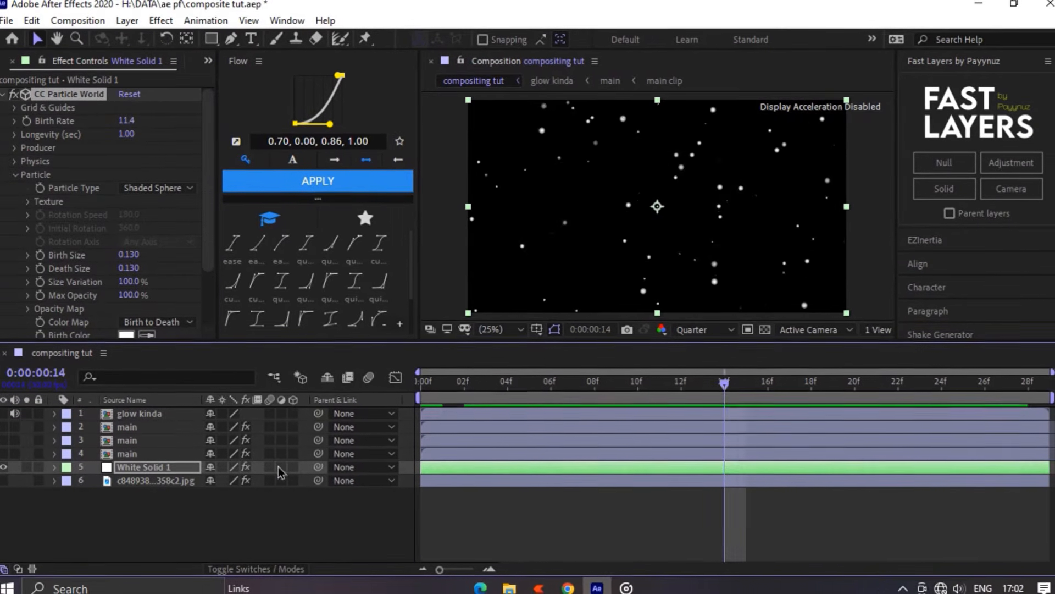
- Enable motion blur on the white solid and give it two Glow effects with 0% threshold and radii of 47 and 244
{"action": "key", "text": "ctrl+space"}
{"action": "type", "text": "gl"}
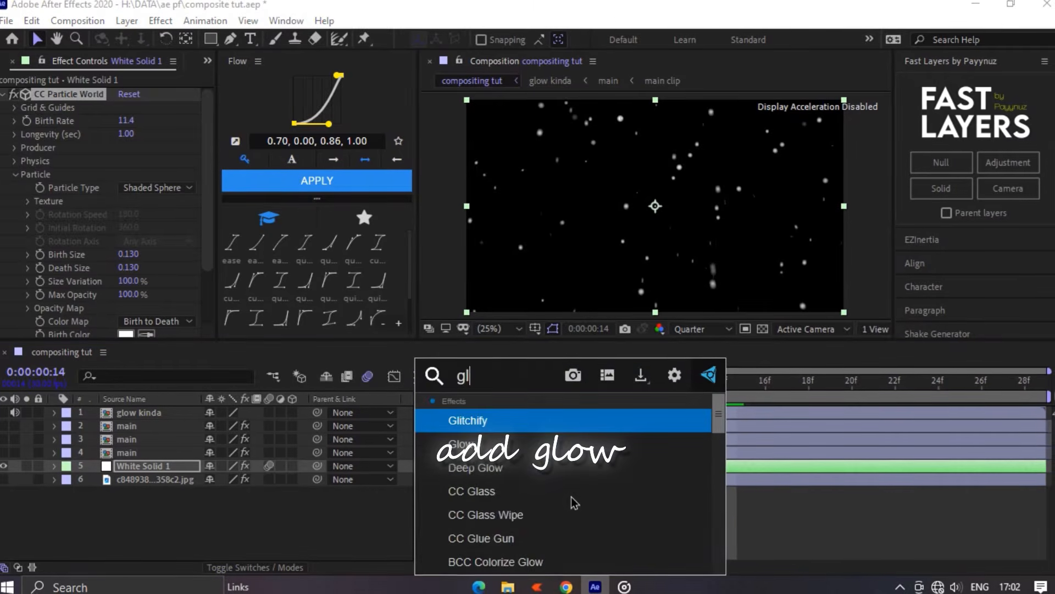
{"action": "key", "text": "Return"}
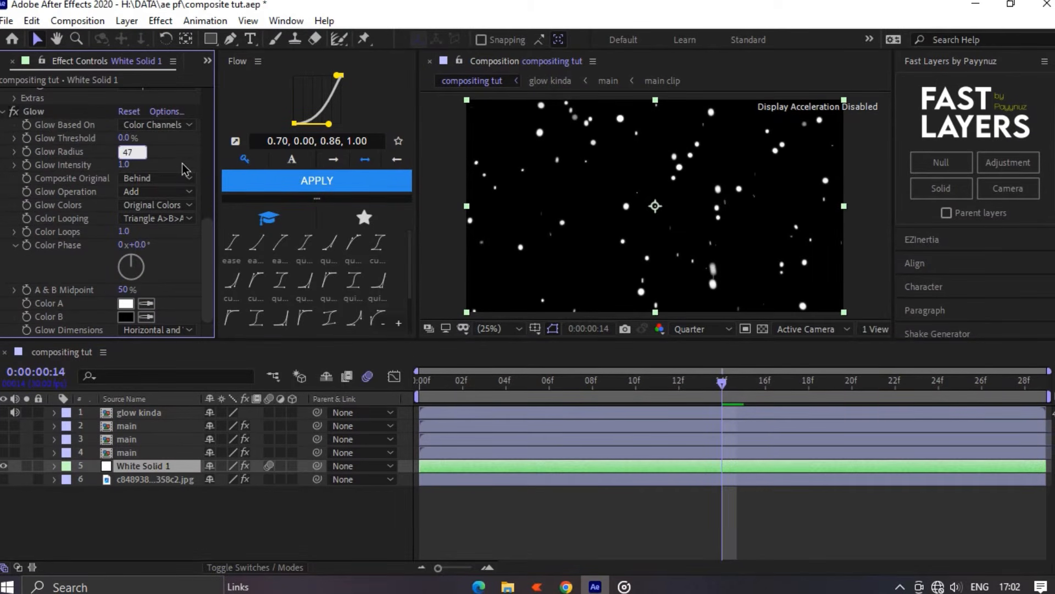
{"action": "left_click", "coordinate": [54, 114]}
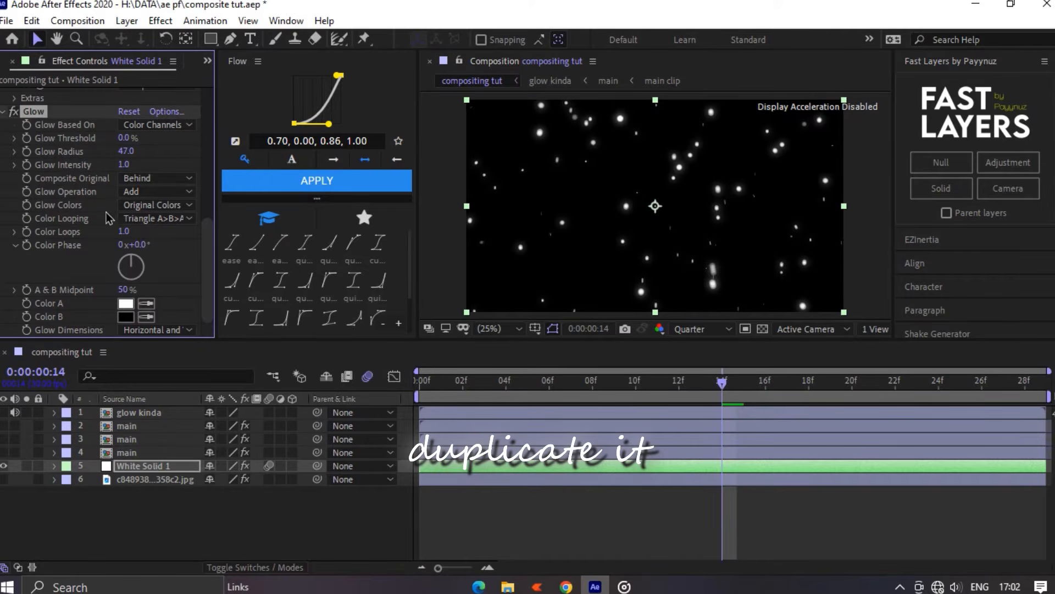
{"action": "key", "text": "ctrl+d"}
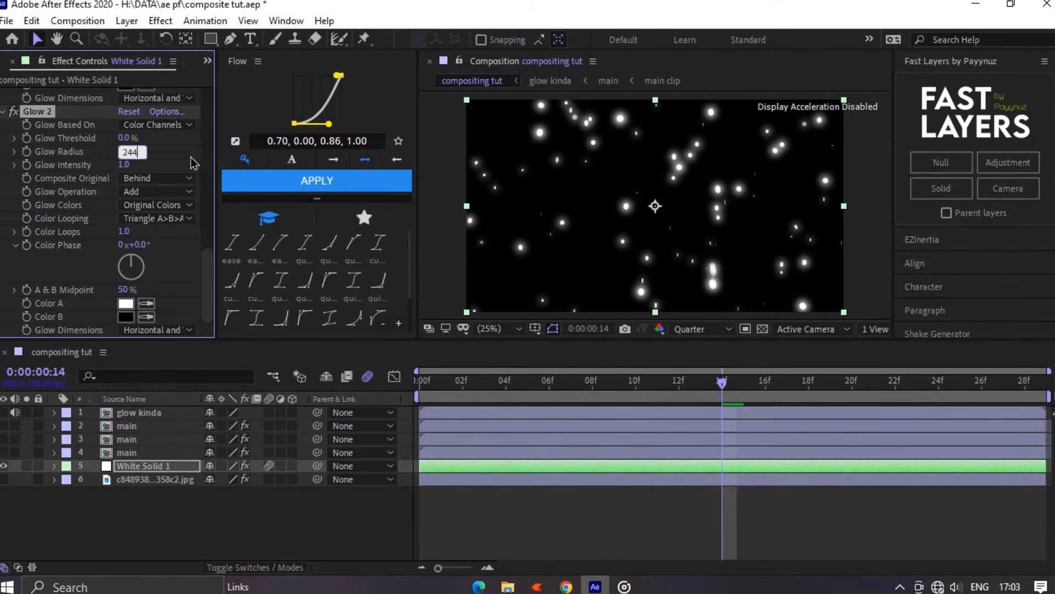
- Make the background image, glow kinda and main layers visible again and preview the composite with the particles
{"action": "left_click", "coordinate": [4, 479]}
{"action": "left_click_drag", "start_coordinate": [3, 445], "coordinate": [10, 418]}
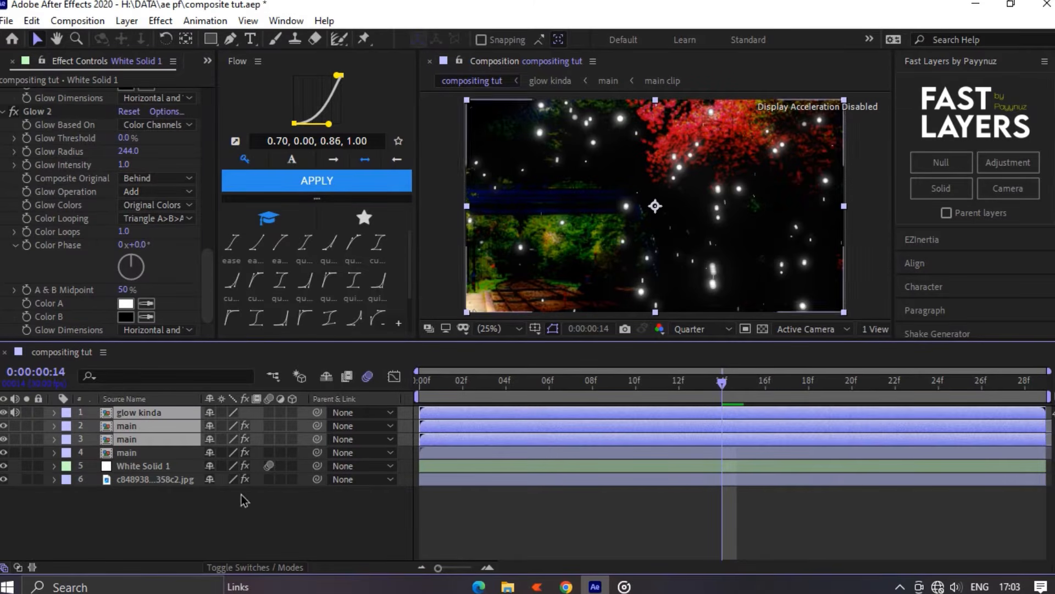
{"action": "left_click", "coordinate": [240, 494]}
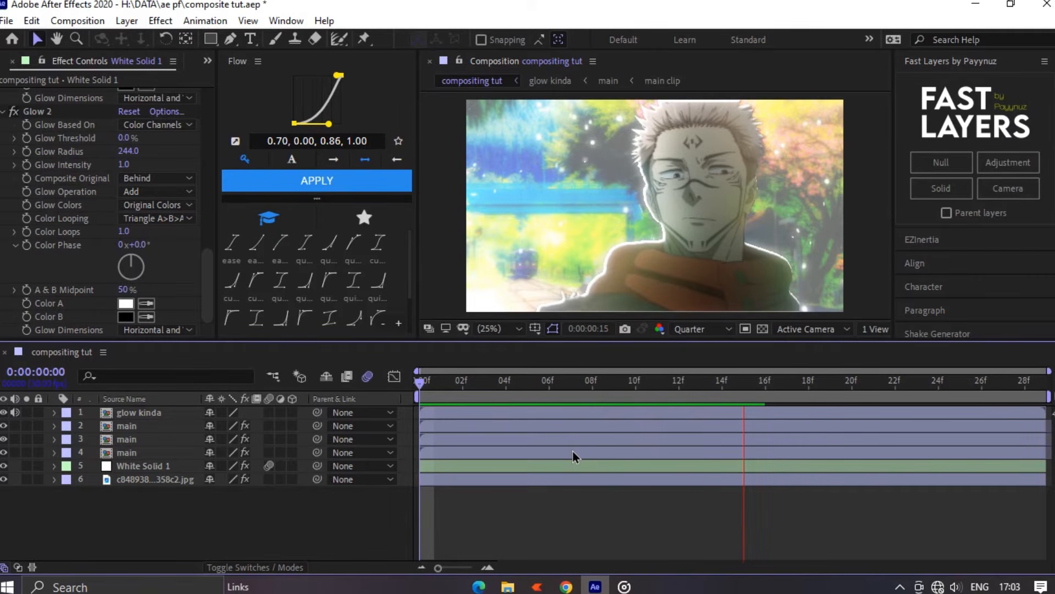
{"action": "left_click", "coordinate": [593, 382]}
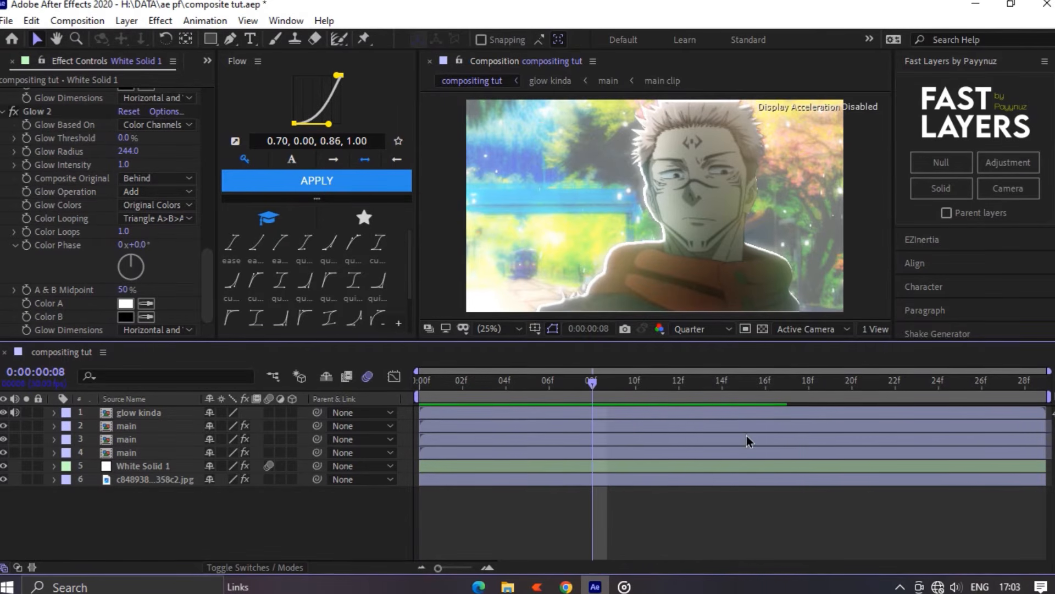
{"action": "key", "text": "space"}
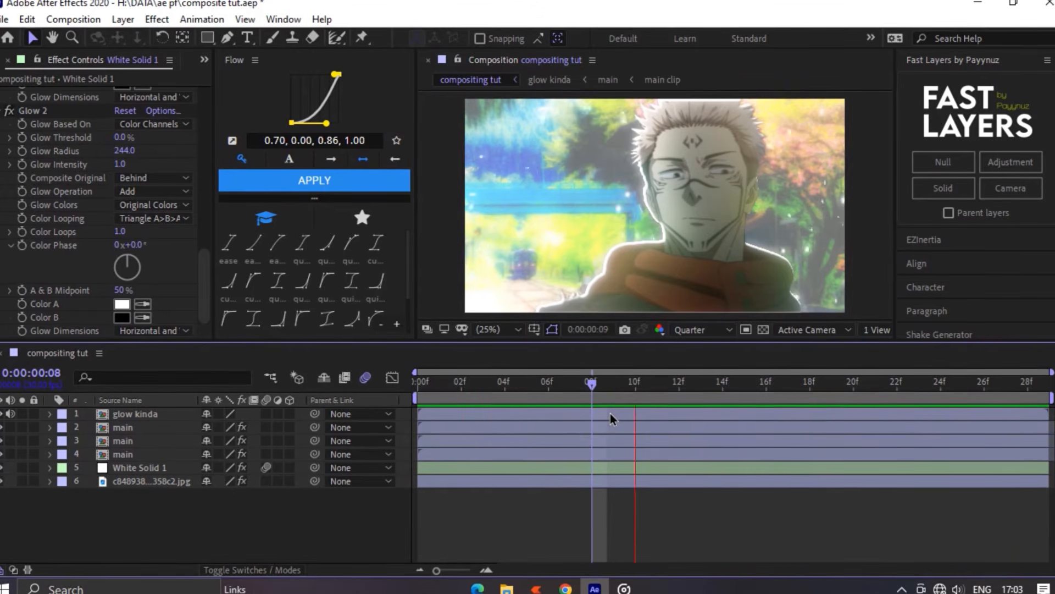
{"action": "key", "text": "space"}
{"action": "left_click_drag", "start_coordinate": [578, 385], "coordinate": [404, 391]}
- Add an adjustment layer above the glow kinda layer and apply Optical Flares to it
{"action": "left_click", "coordinate": [170, 415]}
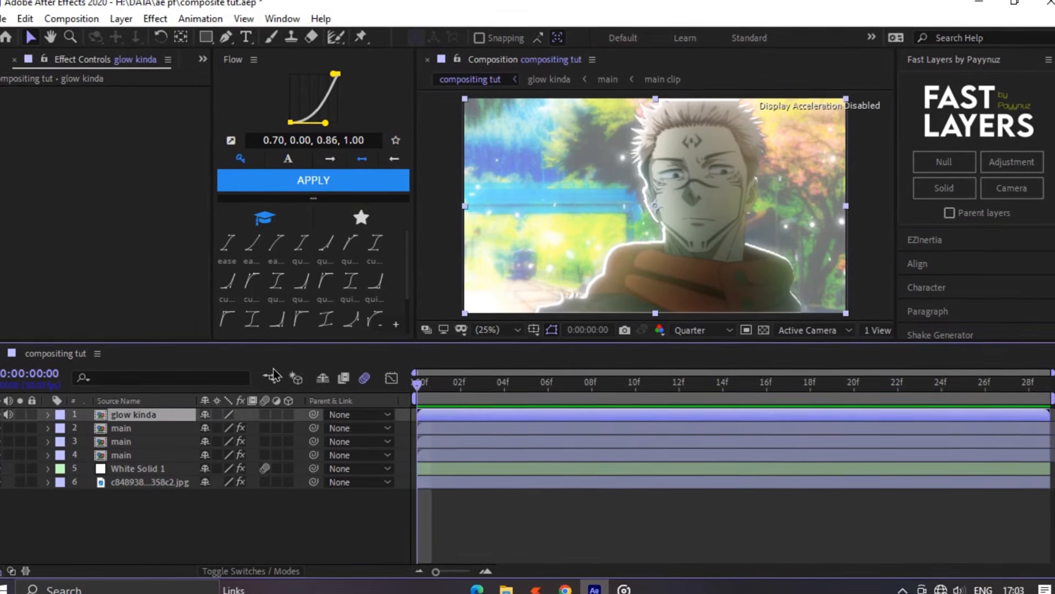
{"action": "left_click", "coordinate": [1012, 165]}
{"action": "key", "text": "ctrl+space"}
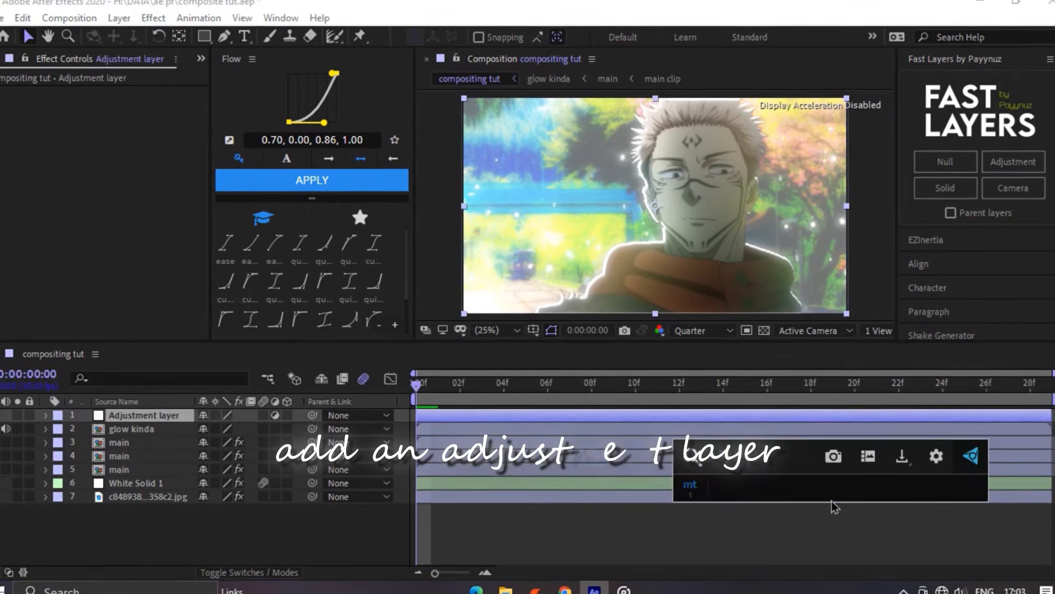
{"action": "type", "text": "opti"}
{"action": "key", "text": "Up"}
{"action": "key", "text": "Up"}
{"action": "key", "text": "Up"}
{"action": "key", "text": "Return"}
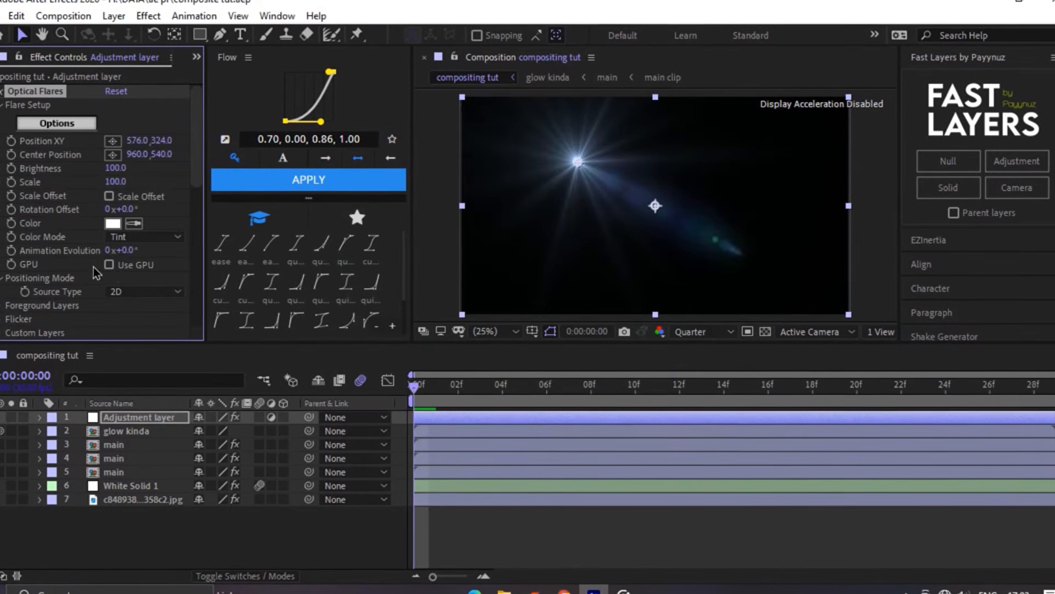
- Load the Main Light preset from the Light presets folder into the Optical Flares effect
{"action": "left_click", "coordinate": [852, 378]}
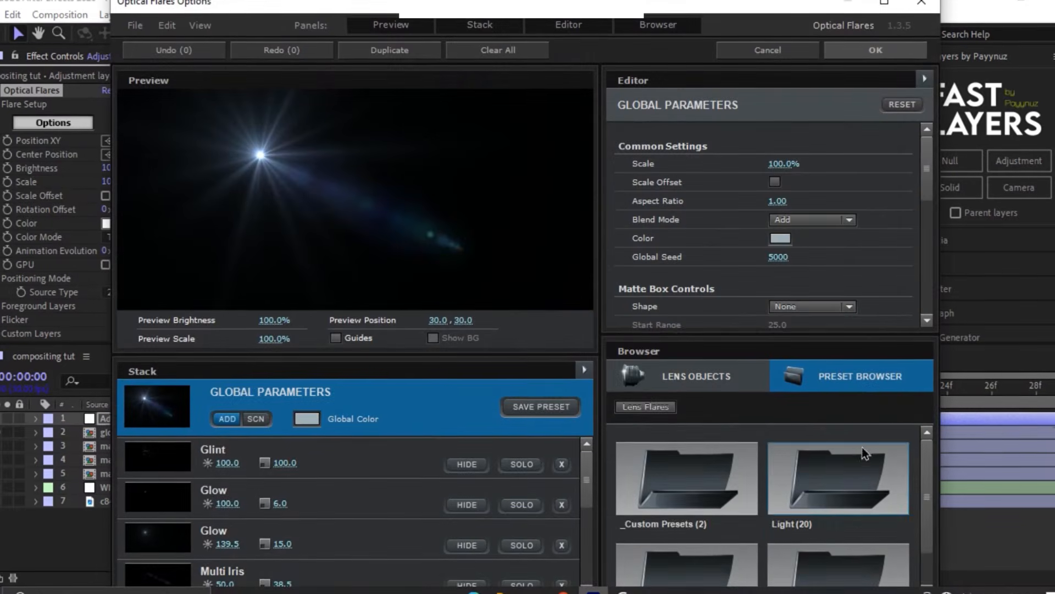
{"action": "scroll", "coordinate": [830, 454], "scroll_direction": "down", "scroll_amount": 1}
{"action": "left_click", "coordinate": [823, 454]}
{"action": "scroll", "coordinate": [794, 502], "scroll_direction": "down", "scroll_amount": 8}
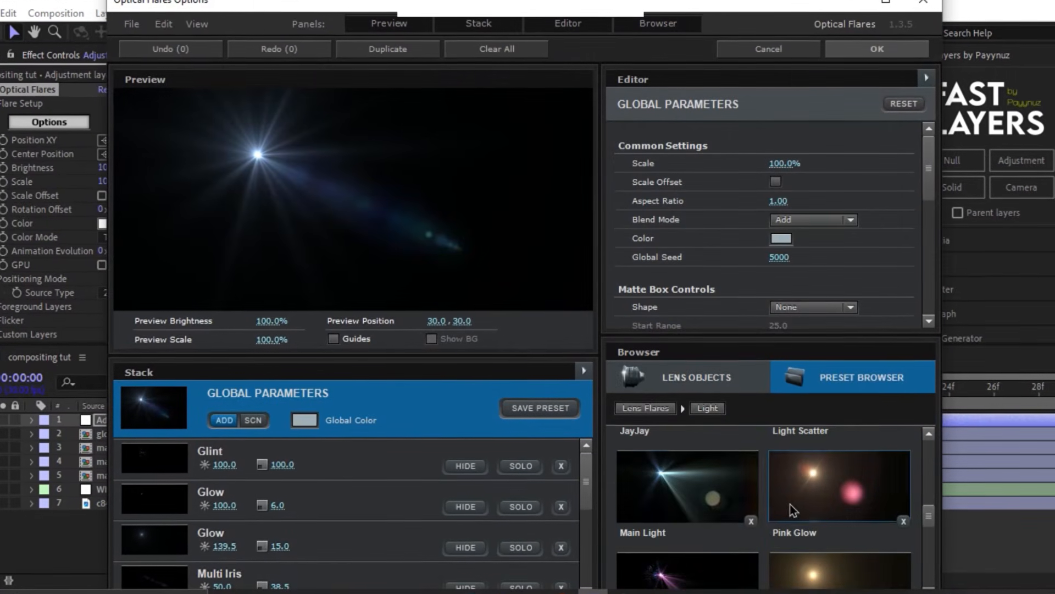
{"action": "left_click", "coordinate": [729, 498]}
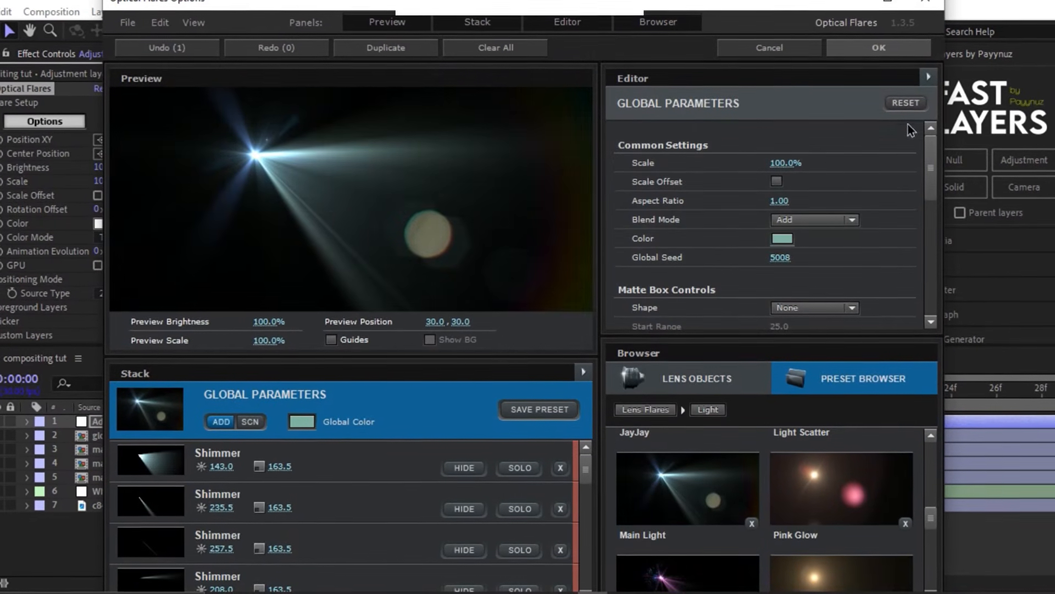
{"action": "left_click", "coordinate": [879, 48]}
- Position the flare at -24, -12 with its center at 450, 308, and change the adjustment layer's blending mode to reveal the layers beneath
{"action": "left_click_drag", "start_coordinate": [577, 160], "coordinate": [449, 91]}
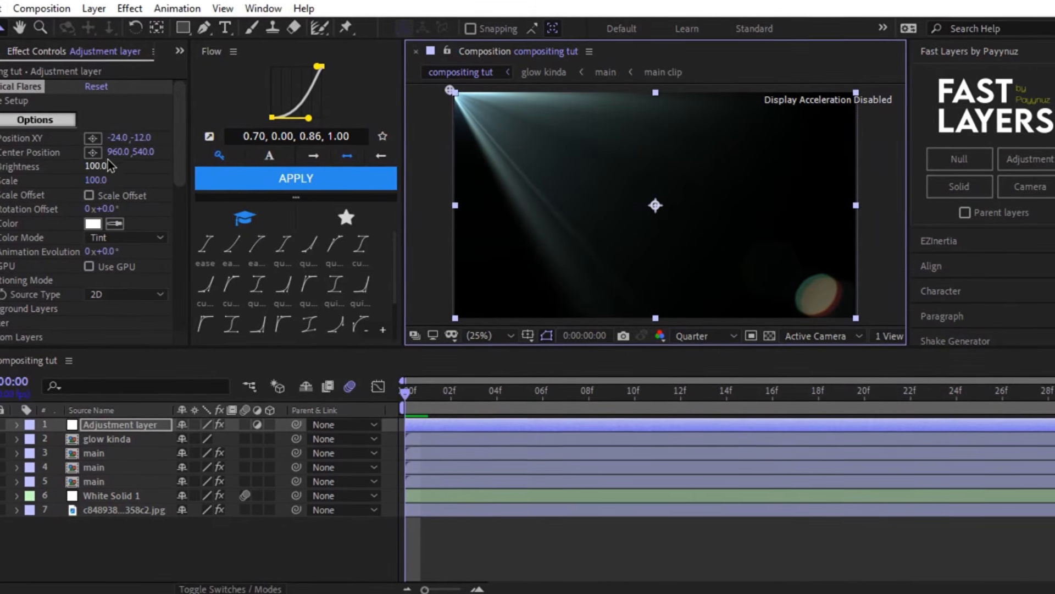
{"action": "left_click_drag", "start_coordinate": [655, 205], "coordinate": [548, 159]}
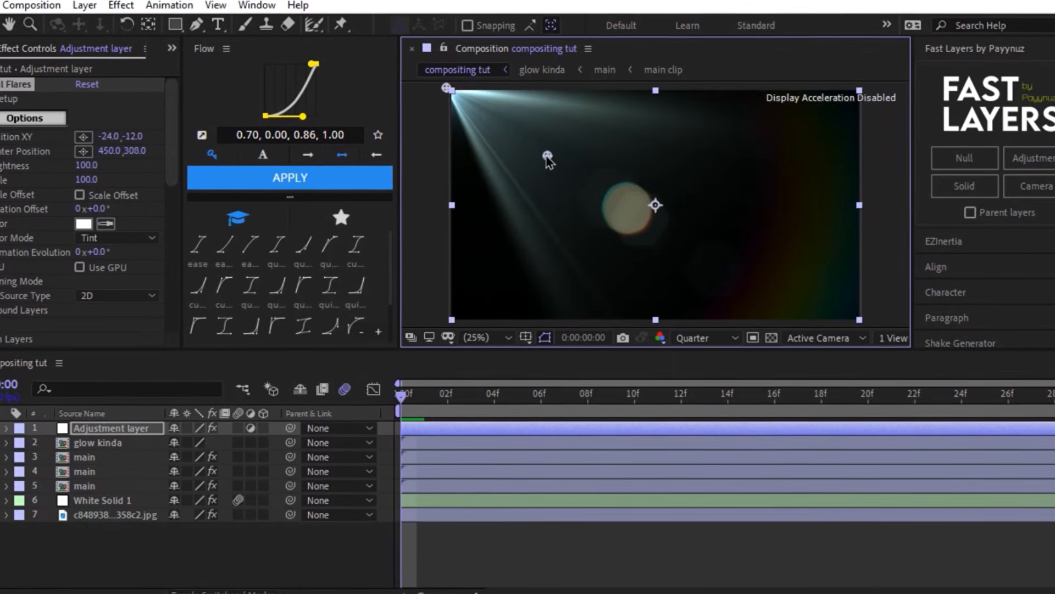
{"action": "right_click", "coordinate": [624, 427]}
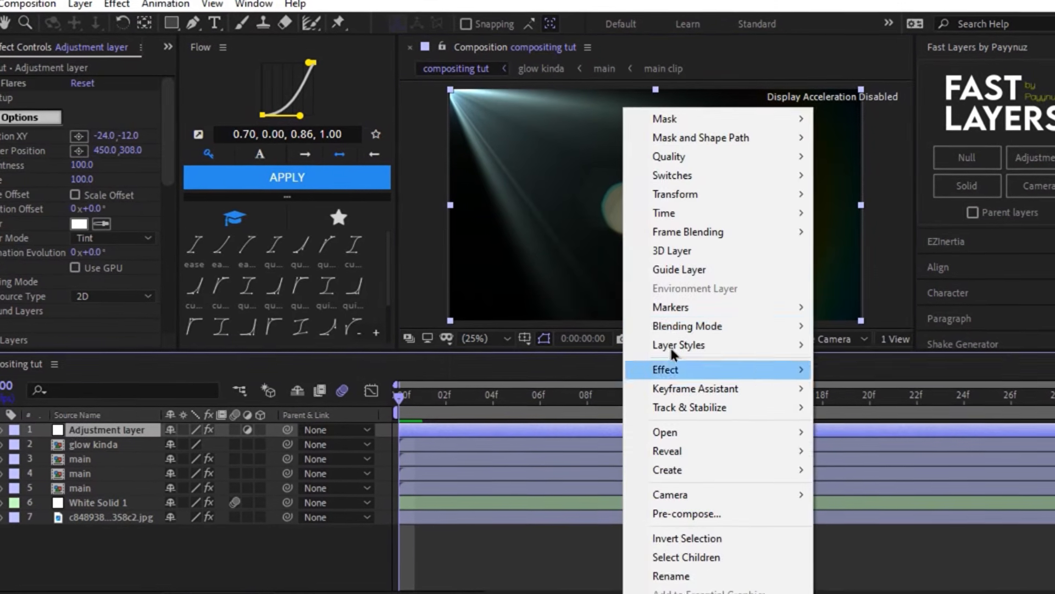
{"action": "left_click", "coordinate": [780, 254]}
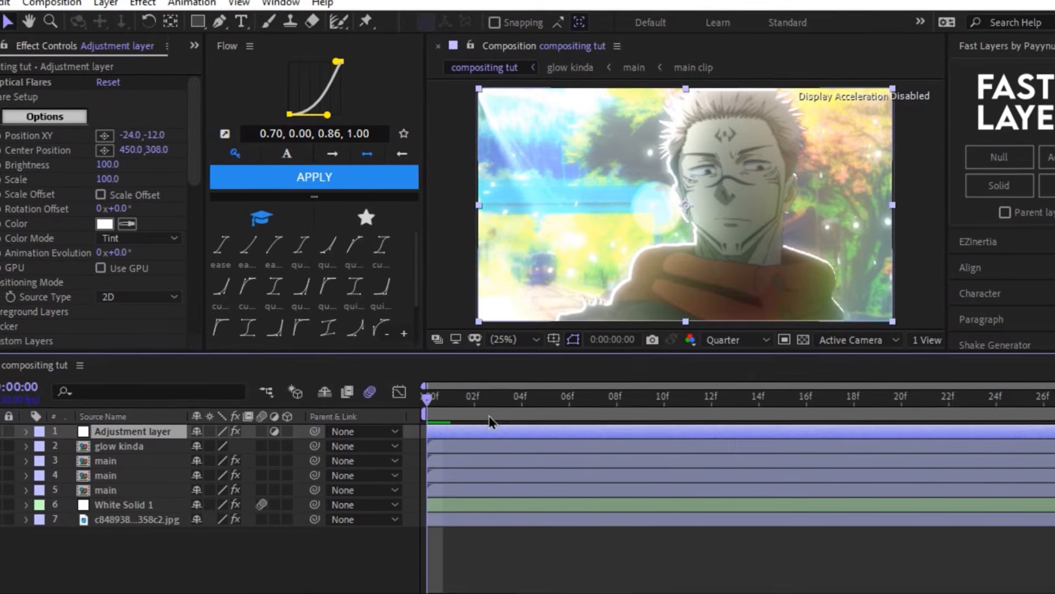
{"action": "left_click_drag", "start_coordinate": [484, 401], "coordinate": [384, 388]}
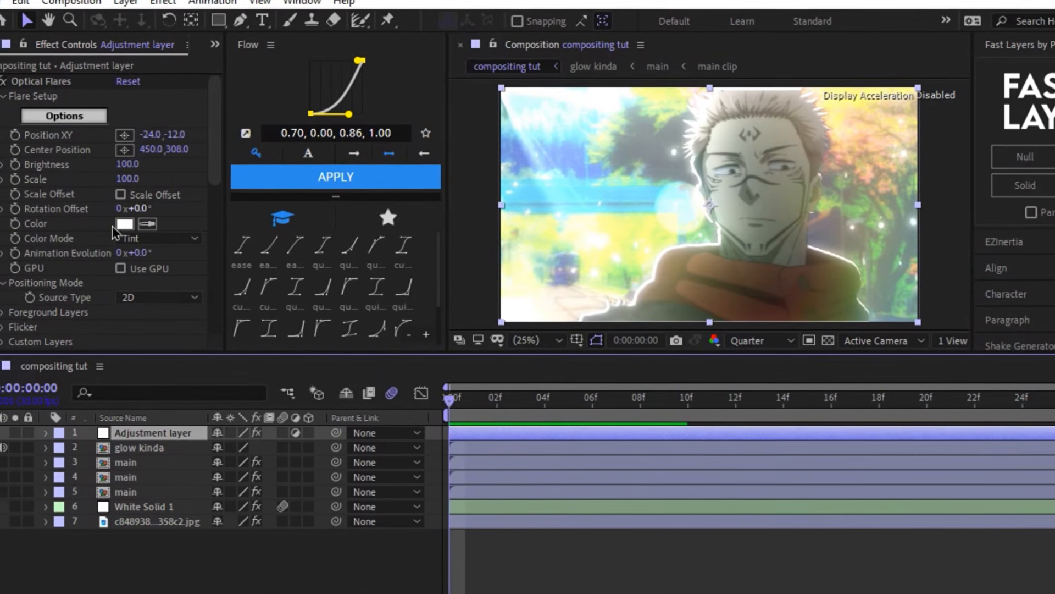
- Set the flare's flicker amount to 100 and preview the flickering light over the timeline
{"action": "left_click", "coordinate": [10, 328]}
{"action": "scroll", "coordinate": [66, 306], "scroll_direction": "down", "scroll_amount": 2}
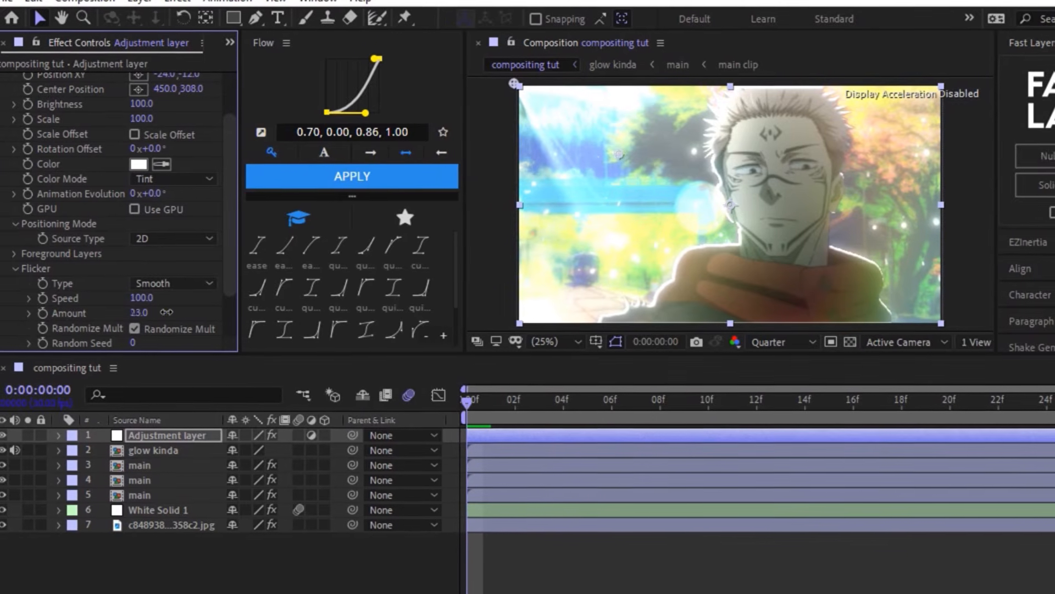
{"action": "left_click_drag", "start_coordinate": [183, 312], "coordinate": [192, 312]}
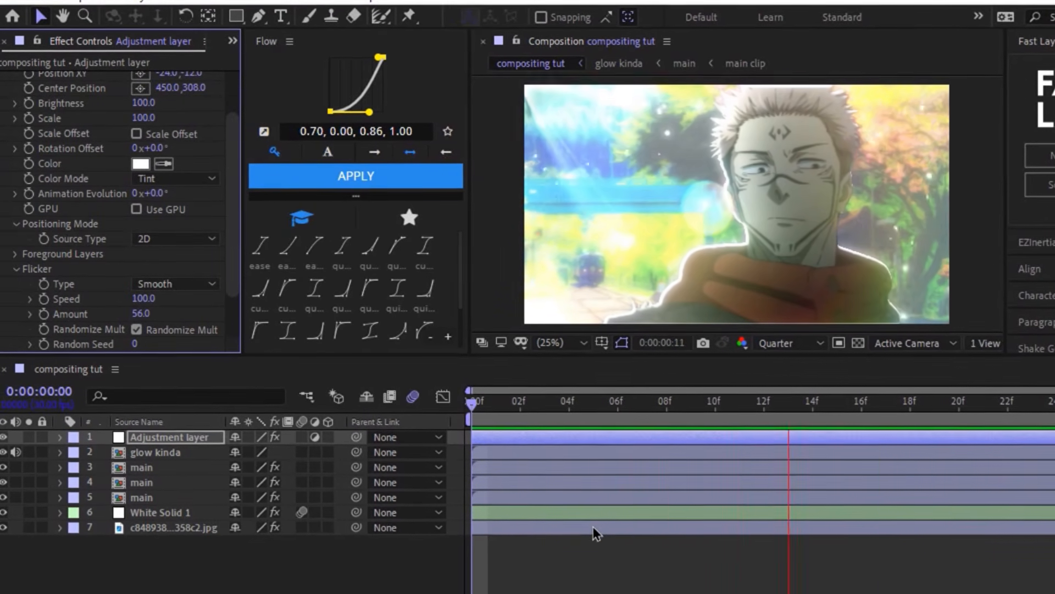
{"action": "left_click", "coordinate": [569, 404]}
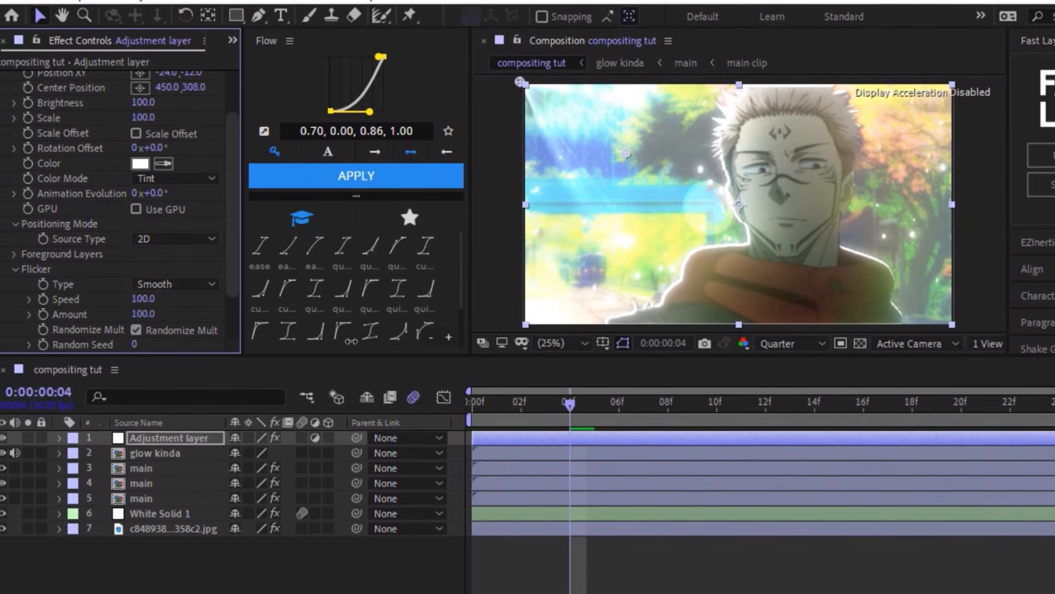
{"action": "key", "text": "space"}
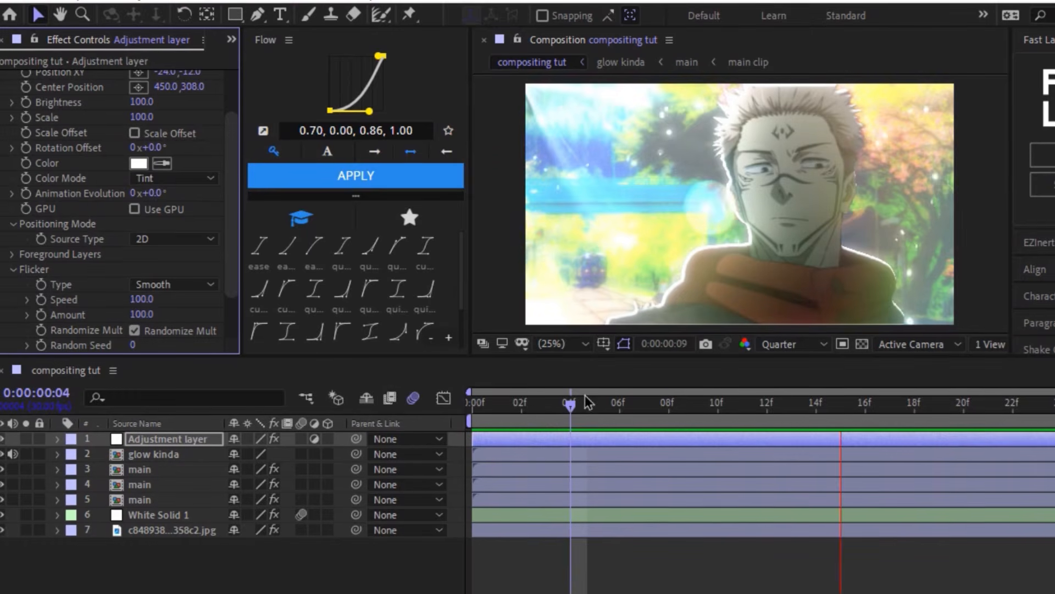
{"action": "key", "text": "space"}
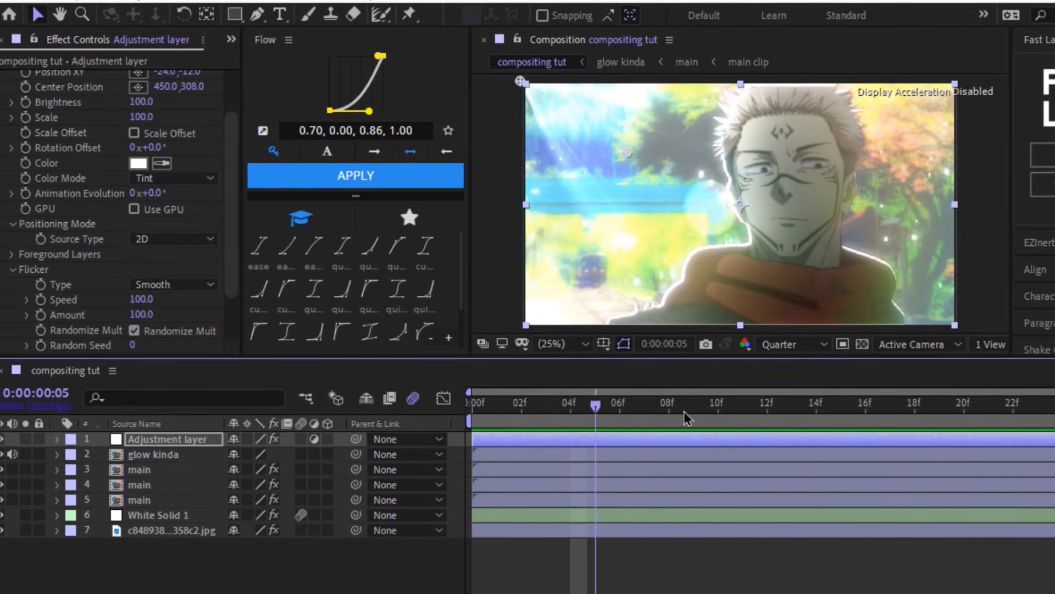
{"action": "left_click", "coordinate": [607, 555]}
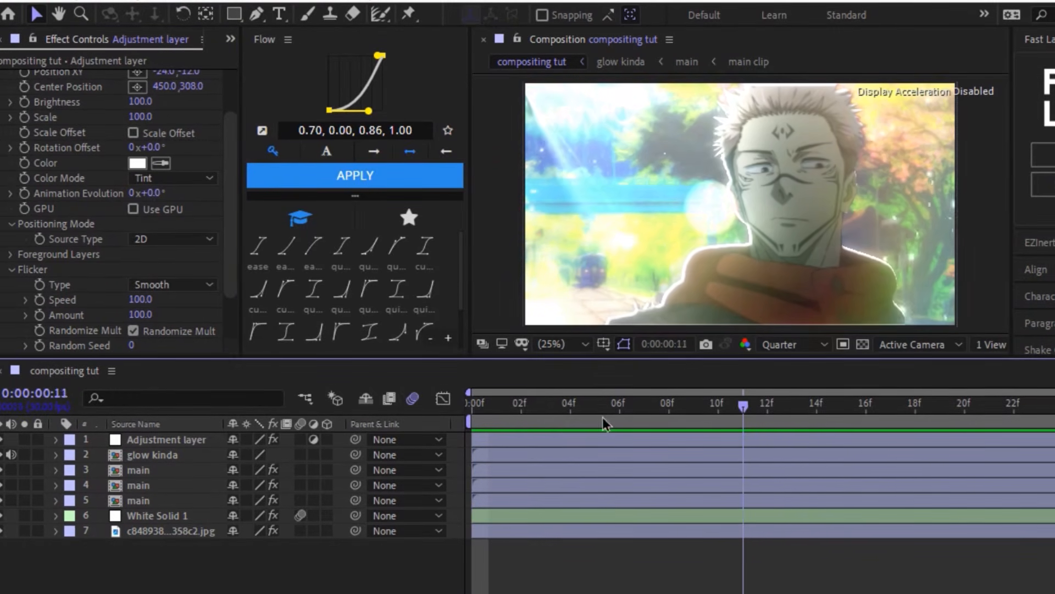
{"action": "left_click_drag", "start_coordinate": [603, 416], "coordinate": [432, 419]}
- Import the 4K Fog video into the project and place it between the glow kinda layer and the main layers
{"action": "left_click", "coordinate": [15, 39]}
{"action": "left_click", "coordinate": [17, 240]}
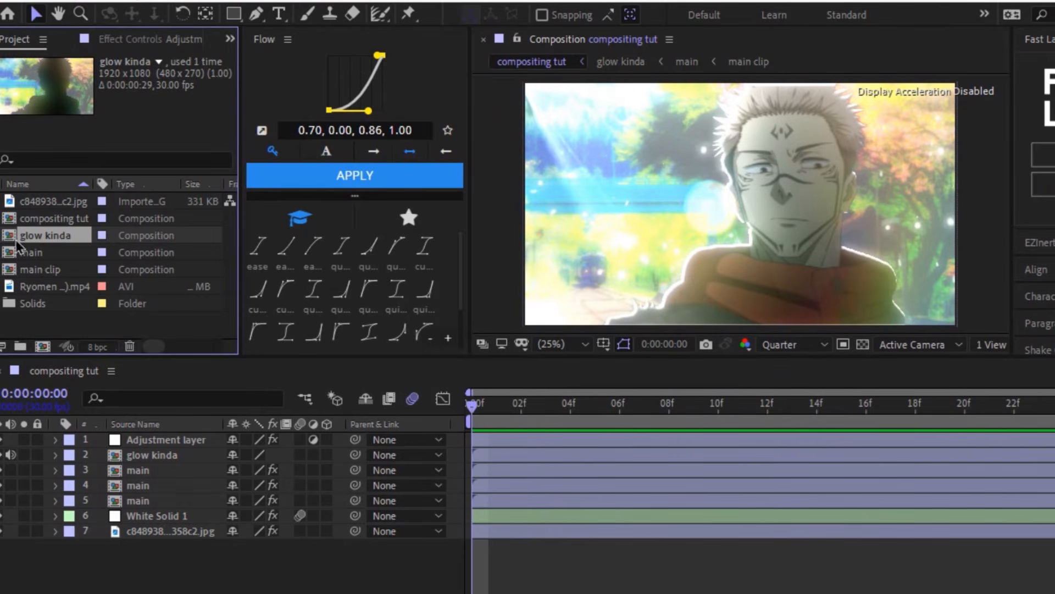
{"action": "left_click", "coordinate": [19, 325]}
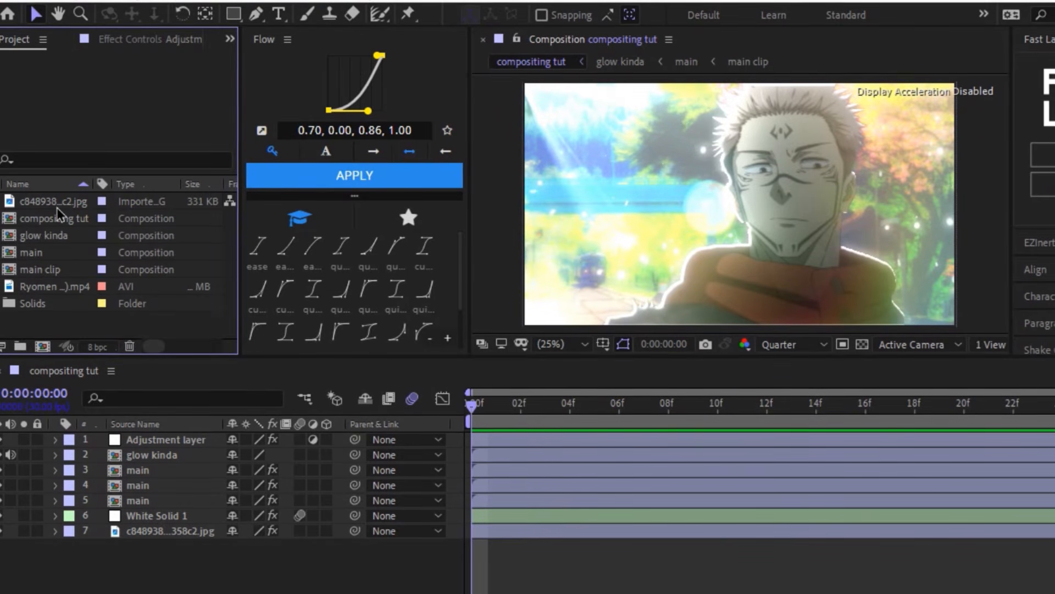
{"action": "left_click_drag", "start_coordinate": [57, 206], "coordinate": [140, 288]}
{"action": "left_click_drag", "start_coordinate": [172, 464], "coordinate": [186, 476]}
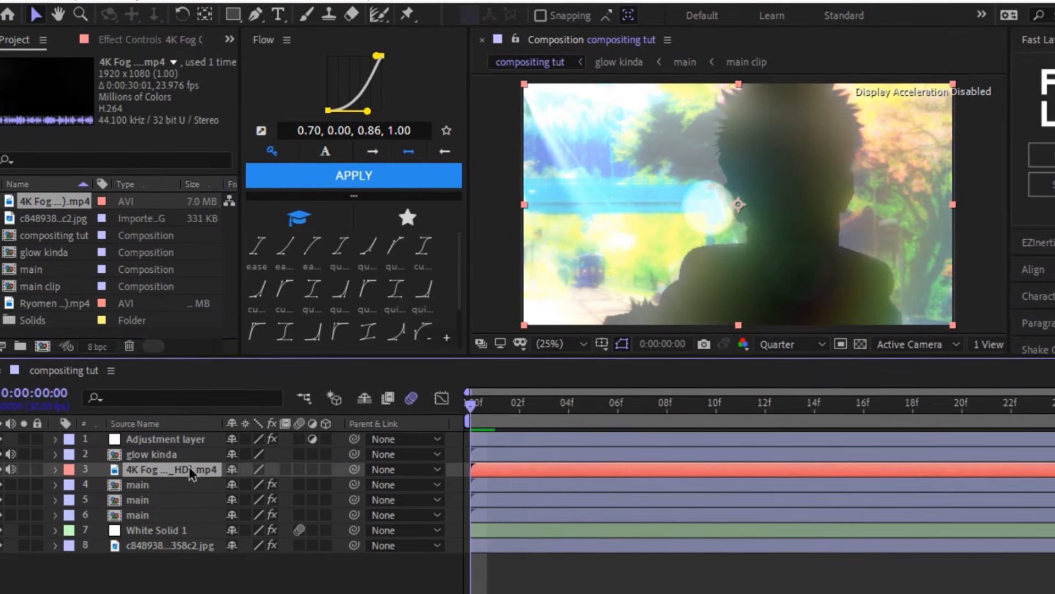
- Move the 4K Fog layer to the top of the layer stack, above the adjustment layer
{"action": "left_click_drag", "start_coordinate": [177, 519], "coordinate": [177, 520]}
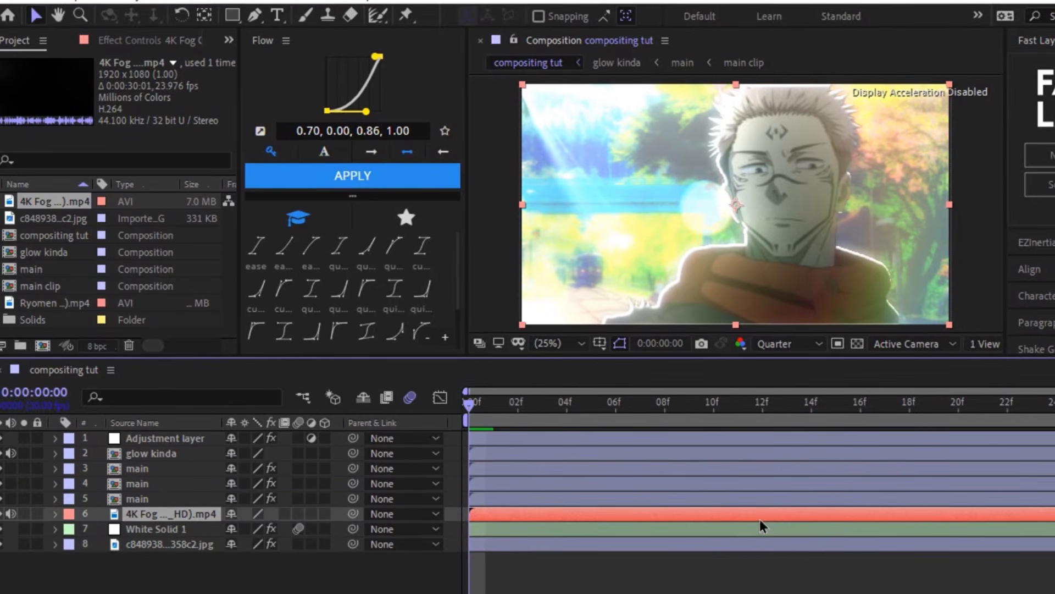
{"action": "left_click", "coordinate": [205, 17]}
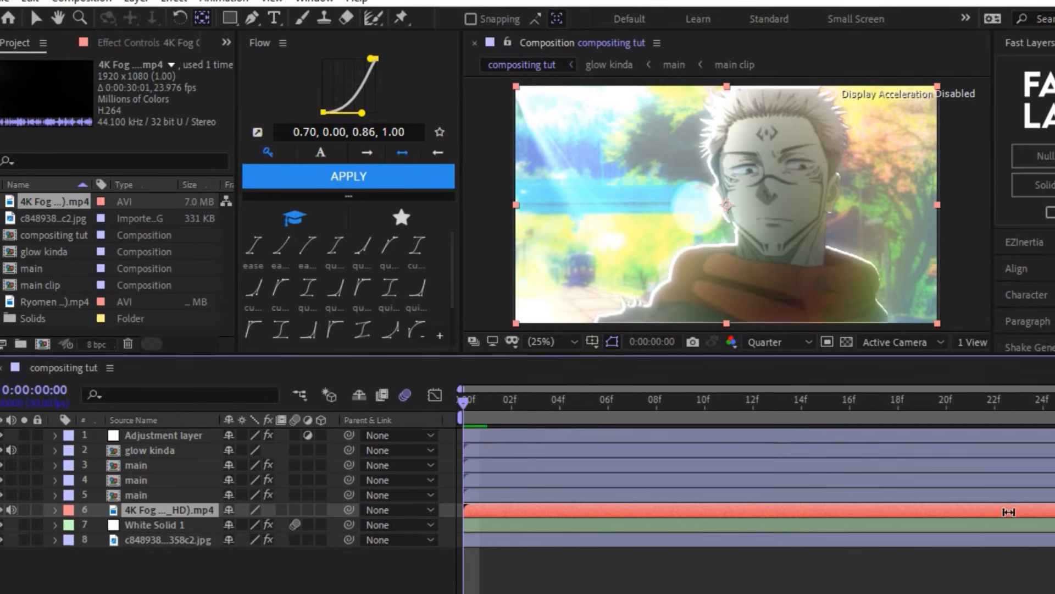
{"action": "left_click_drag", "start_coordinate": [154, 520], "coordinate": [190, 433]}
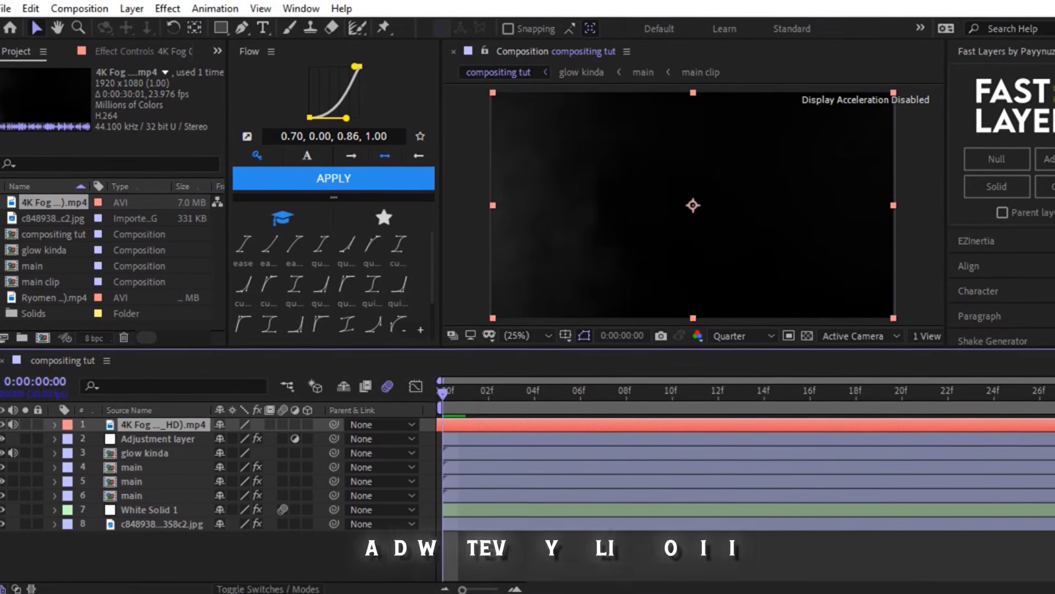
- Shift the fog footage earlier in time so smoke fills the first frame, and preview its motion
{"action": "left_click_drag", "start_coordinate": [858, 425], "coordinate": [292, 438]}
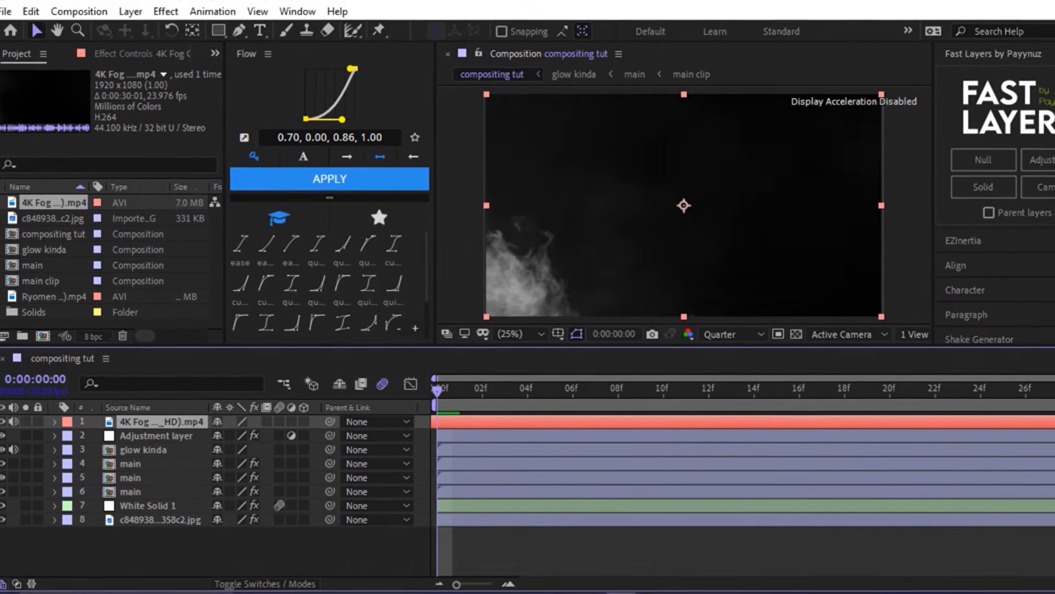
{"action": "left_click_drag", "start_coordinate": [845, 441], "coordinate": [840, 440]}
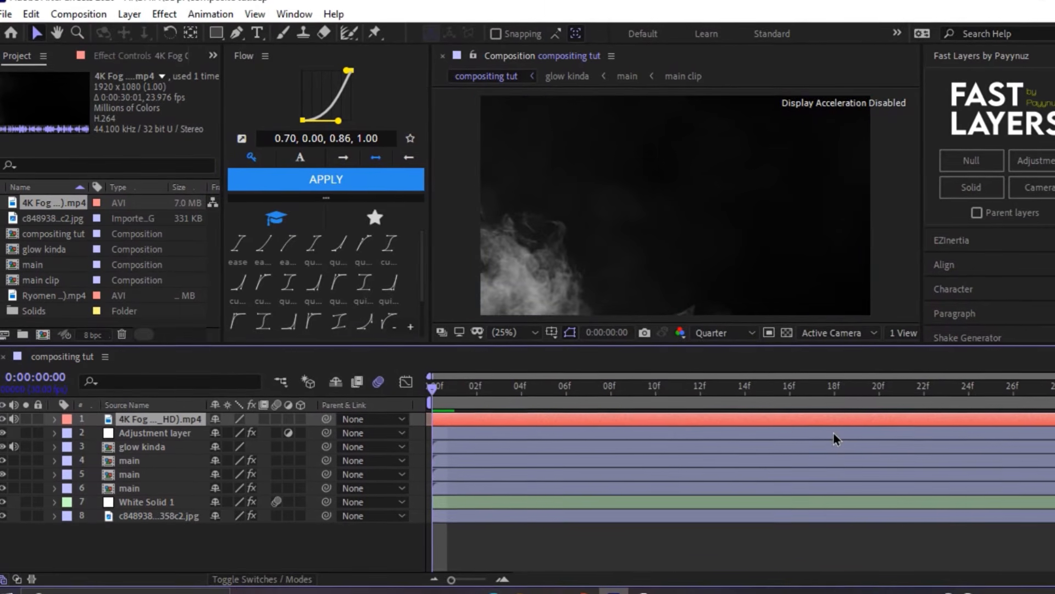
{"action": "key", "text": "space"}
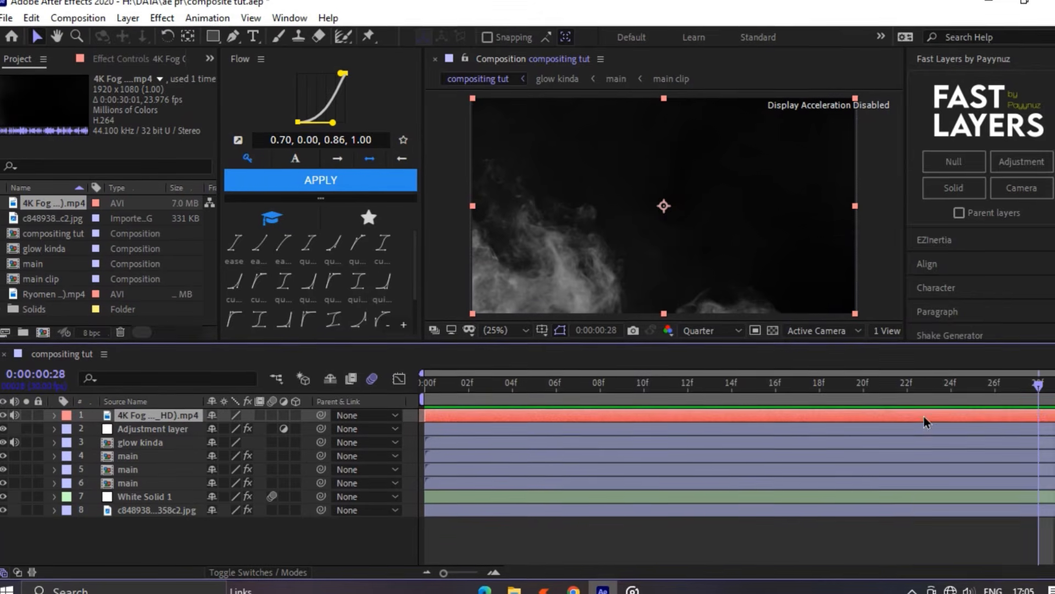
- Change the fog layer's blending mode to drop out its black background and preview the composite
{"action": "mouse_move", "coordinate": [959, 319]}
{"action": "left_click", "coordinate": [692, 266]}
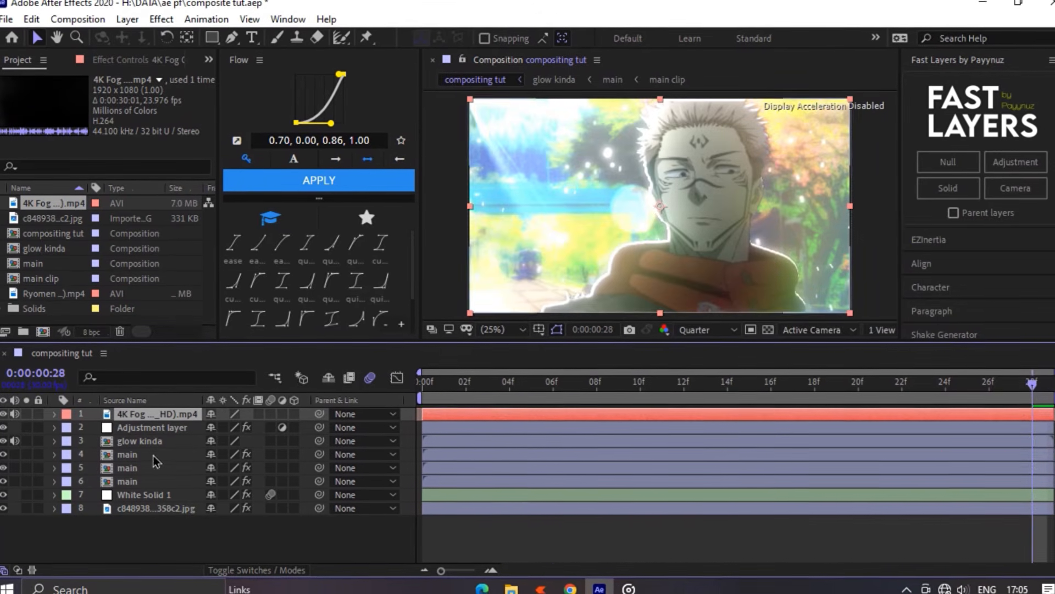
{"action": "key", "text": "space"}
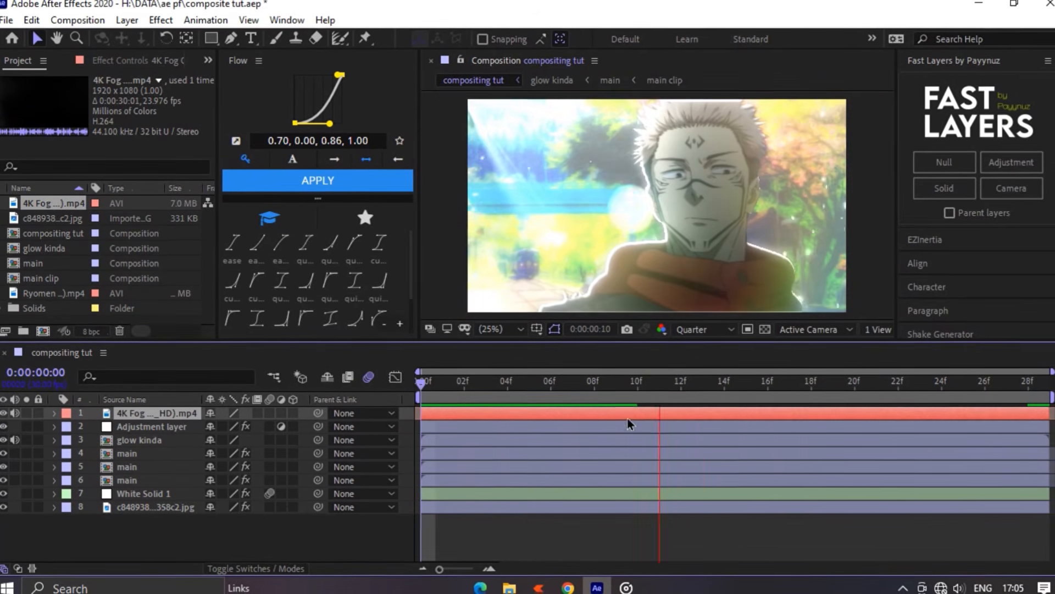
{"action": "left_click", "coordinate": [754, 393]}
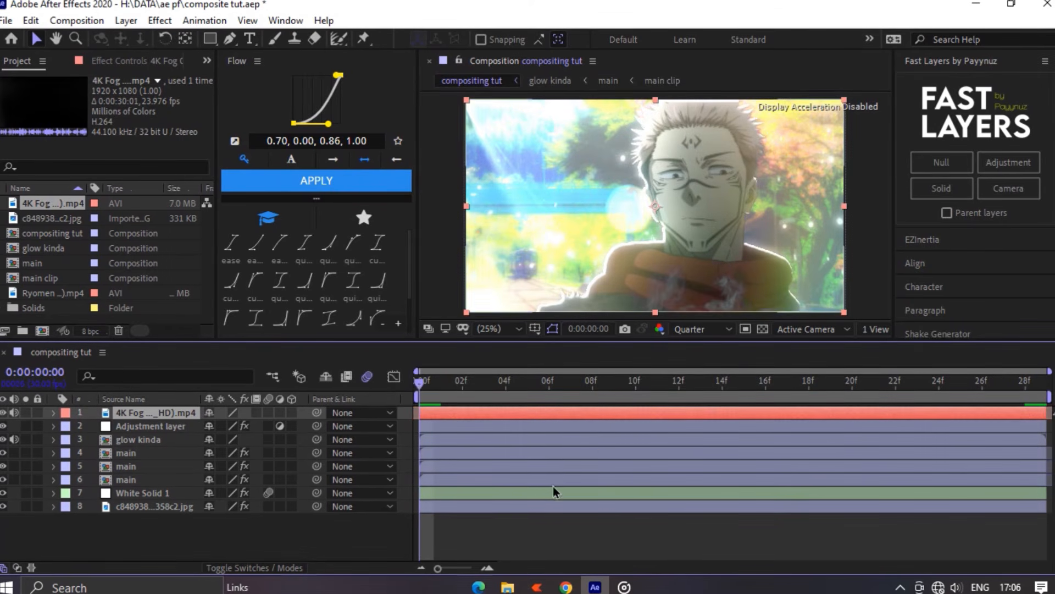
- Switch the 4K Fog layer to a blending mode that gives denser, more visible fog and preview it
{"action": "right_click", "coordinate": [619, 415]}
{"action": "left_click", "coordinate": [804, 290]}
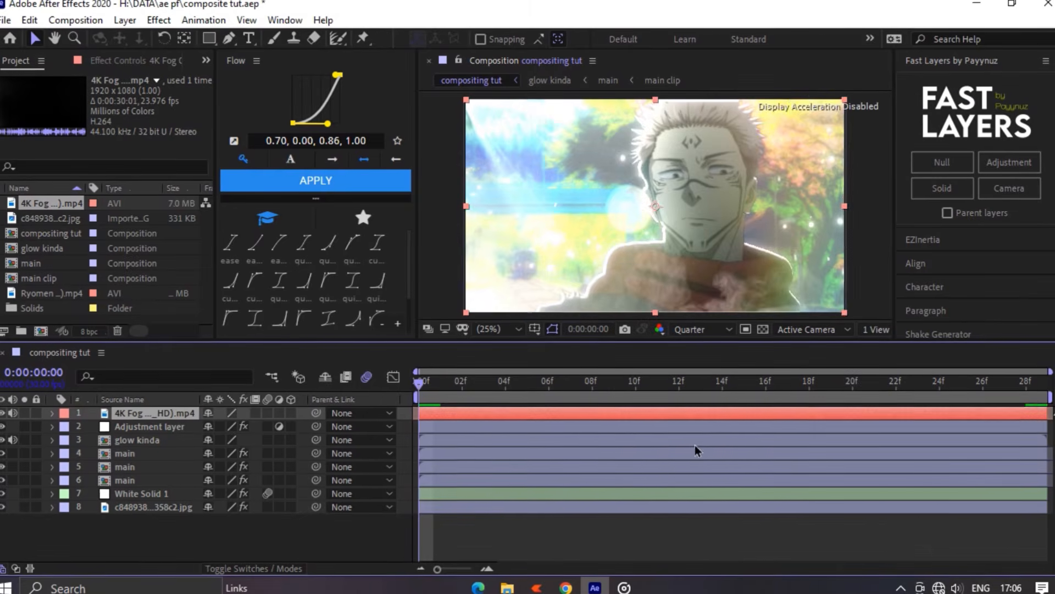
{"action": "key", "text": "space"}
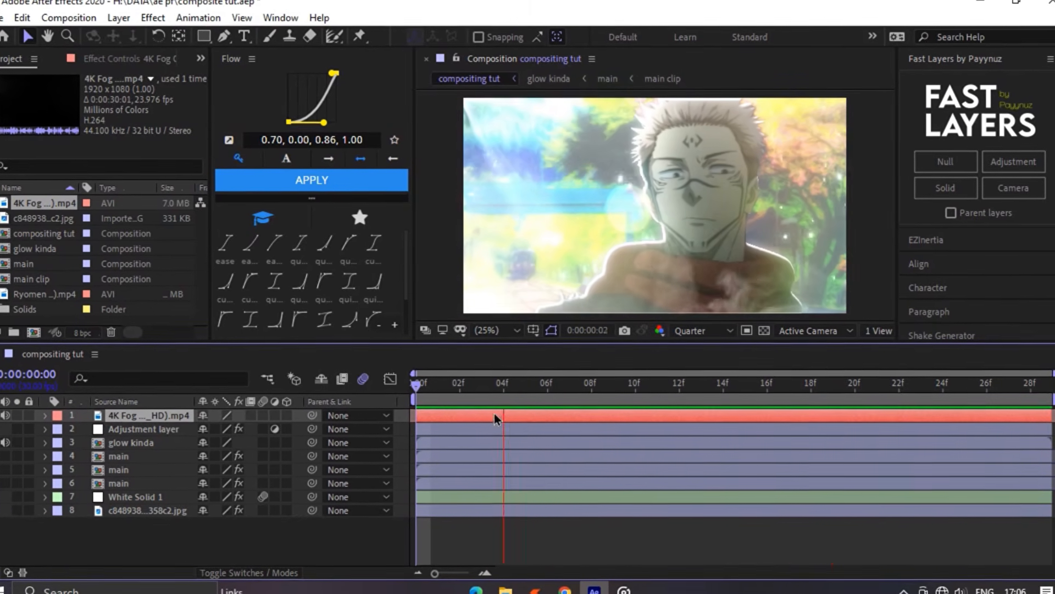
- Save the project and play the finished composite from the first frame
{"action": "left_click", "coordinate": [478, 416]}
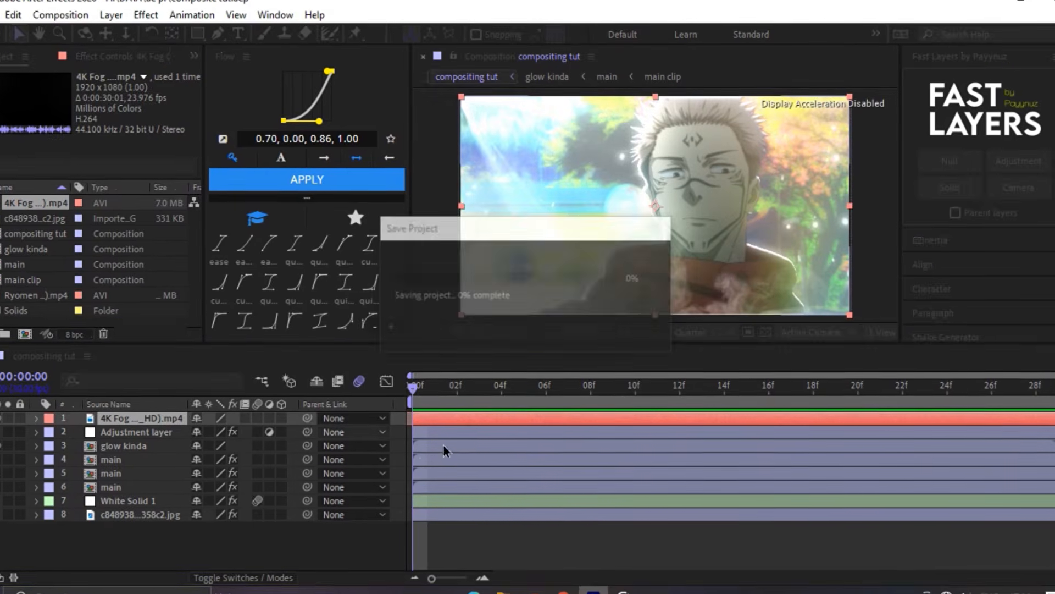
{"action": "left_click_drag", "start_coordinate": [525, 391], "coordinate": [406, 400]}
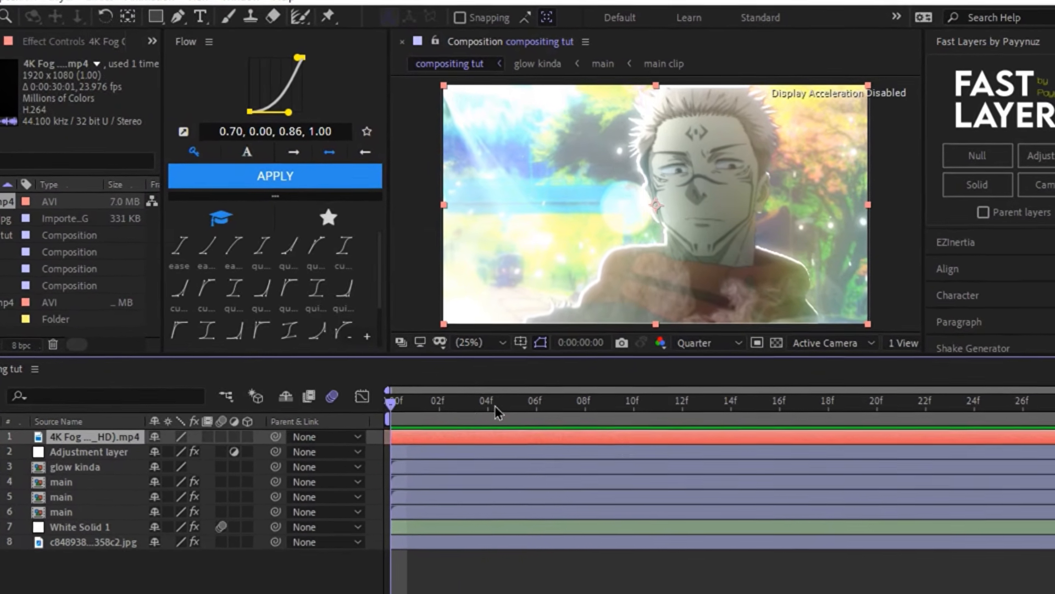
{"action": "key", "text": "space"}
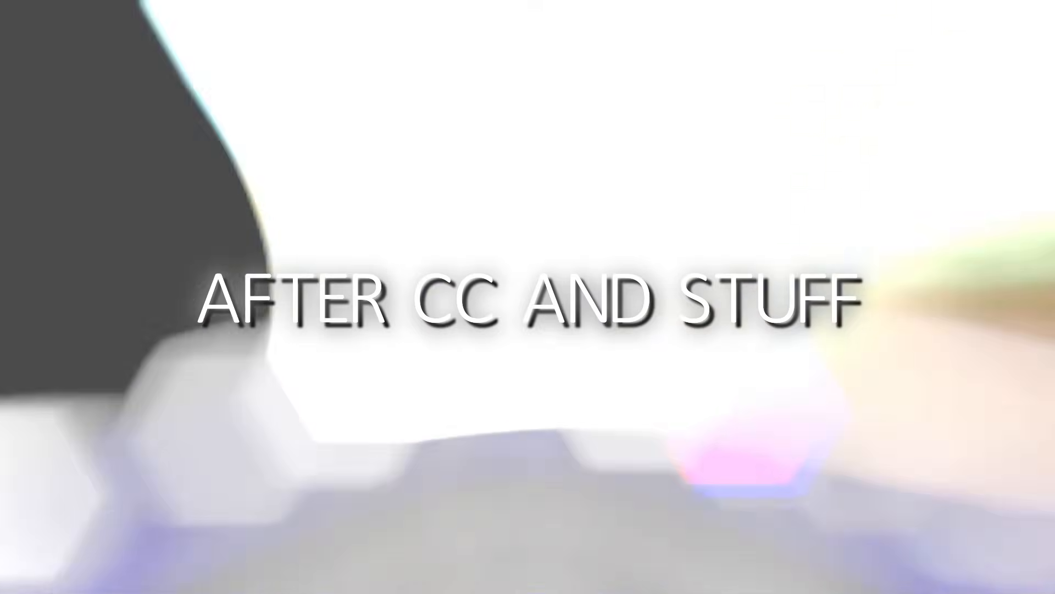